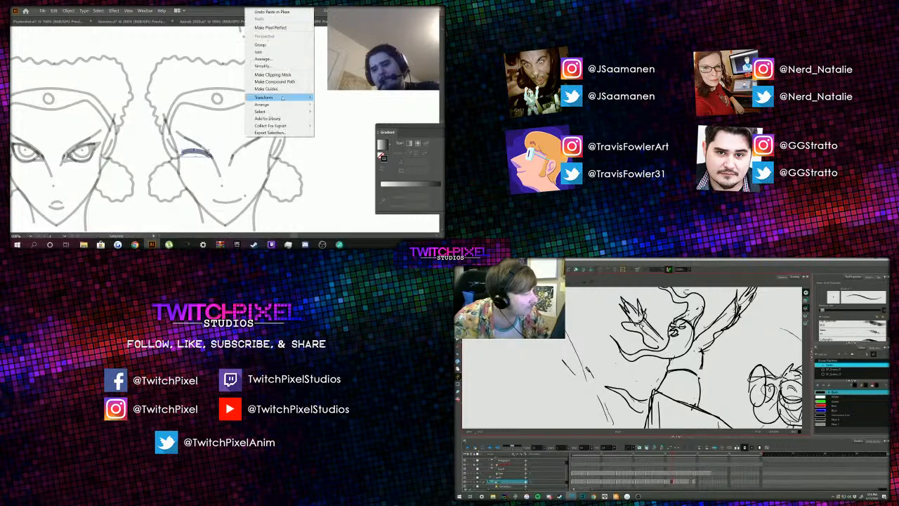
Step: Reflect the pasted closed-eye stroke across the vertical axis and place it as the second closed eye under the opposite eyebrow
{"action": "mouse_move", "coordinate": [295, 98]}
{"action": "left_click", "coordinate": [352, 122]}
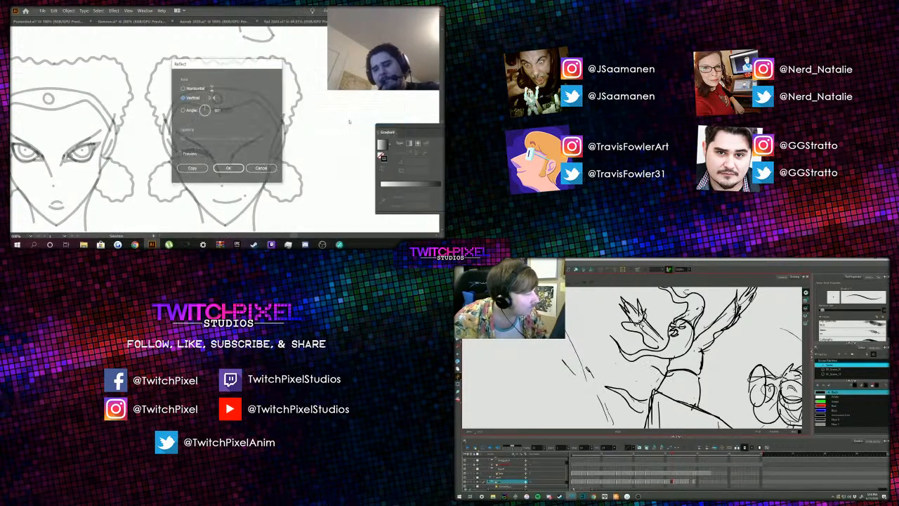
{"action": "key", "text": "Return"}
{"action": "left_click_drag", "start_coordinate": [207, 157], "coordinate": [257, 157]}
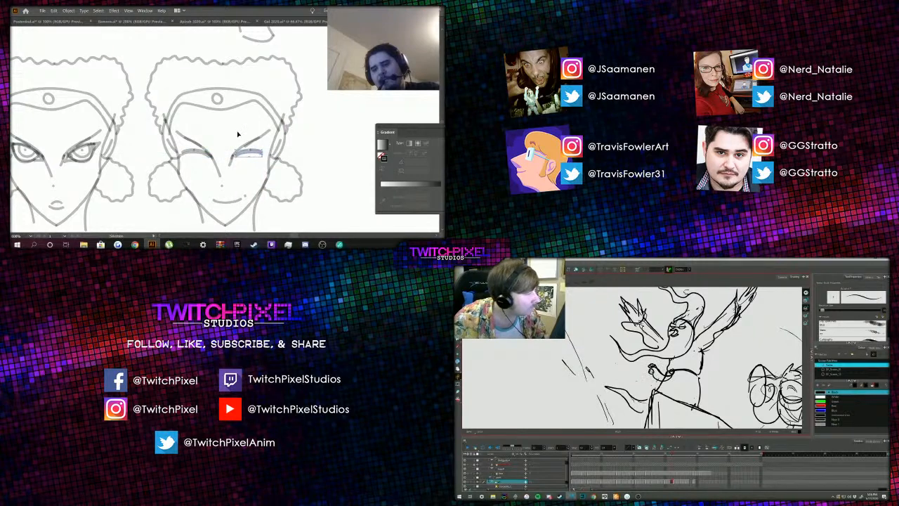
Step: Examine the closed-eye face up close and alongside the other head sketches
{"action": "key", "text": "ctrl+minus"}
{"action": "key", "text": "ctrl+minus"}
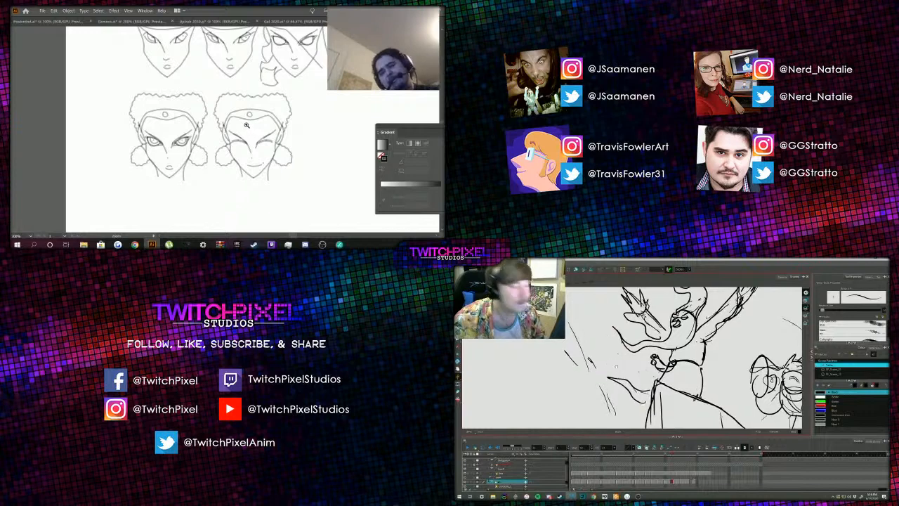
{"action": "key", "text": "ctrl+plus"}
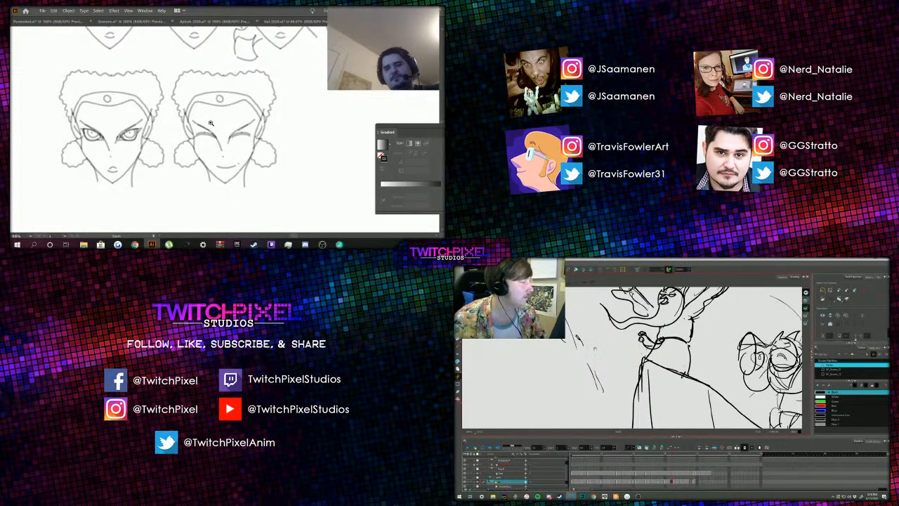
{"action": "left_click", "coordinate": [210, 123]}
{"action": "left_click", "coordinate": [210, 123], "text": "alt"}
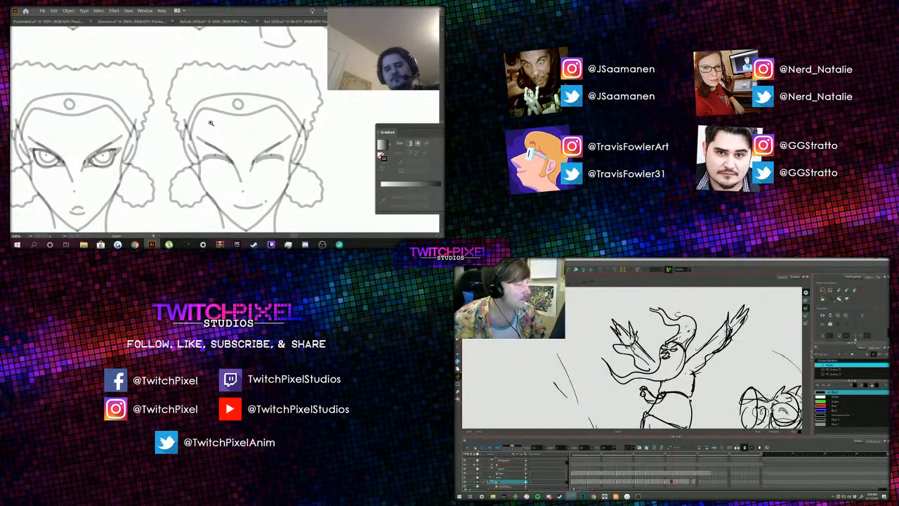
{"action": "left_click", "coordinate": [222, 120], "text": "alt"}
{"action": "left_click", "coordinate": [222, 121], "text": "alt"}
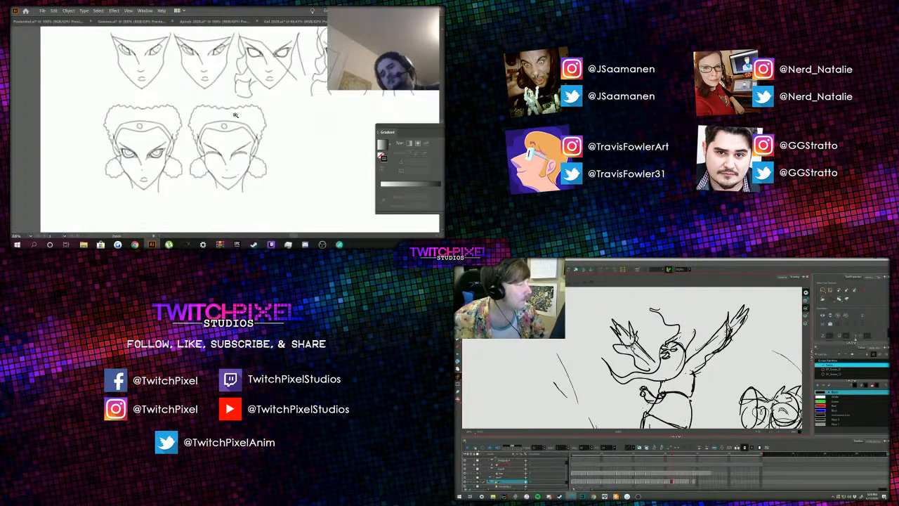
{"action": "left_click", "coordinate": [223, 142], "text": "alt"}
{"action": "scroll", "coordinate": [223, 142], "scroll_direction": "up", "scroll_amount": 2}
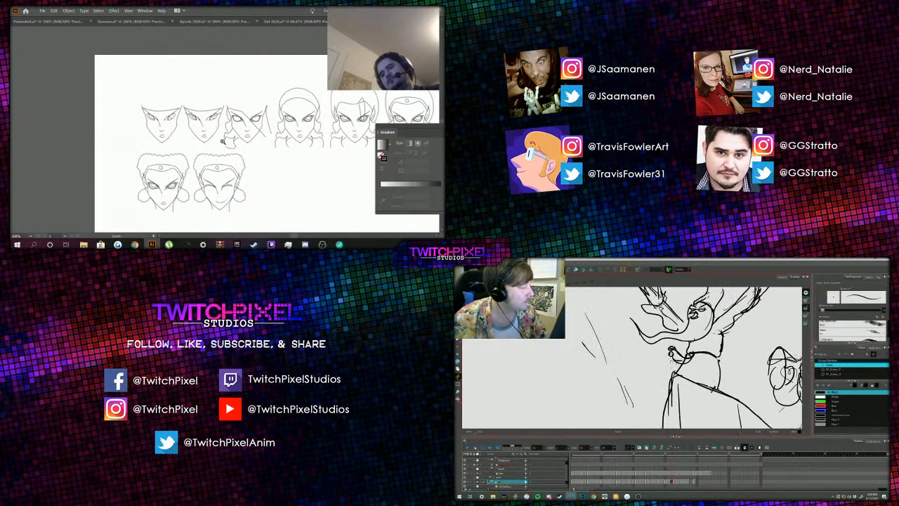
Step: Draw a short curved lower-lip stroke beneath the smile on the closed-eye face
{"action": "left_click", "coordinate": [230, 176]}
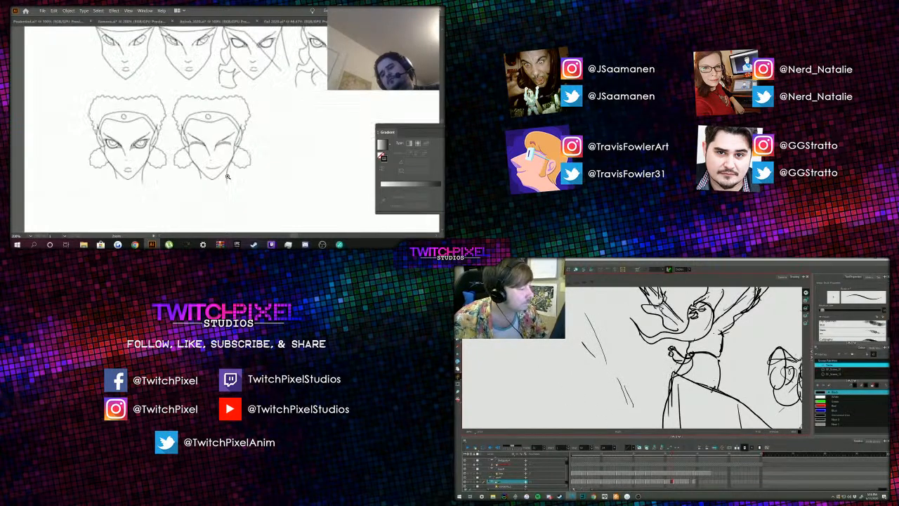
{"action": "left_click", "coordinate": [210, 132]}
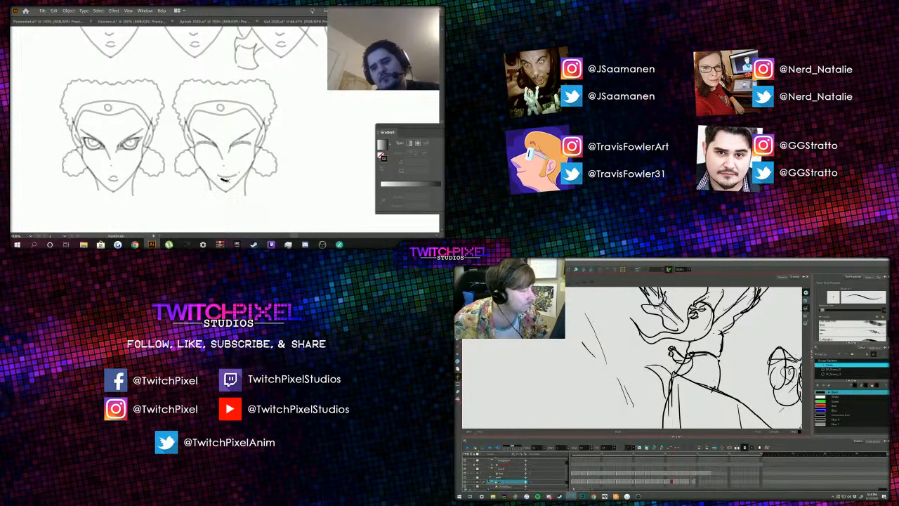
{"action": "left_click_drag", "start_coordinate": [223, 180], "coordinate": [232, 180]}
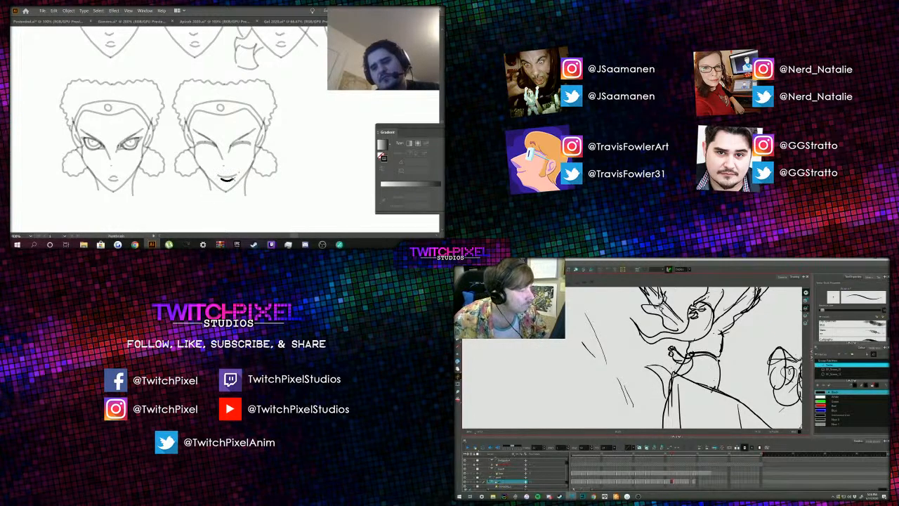
Step: Duplicate the whole closed-eye head and place the copy beside it as the third head in the lower row
{"action": "left_click", "coordinate": [290, 126], "text": "alt"}
{"action": "left_click", "coordinate": [216, 130], "text": "alt"}
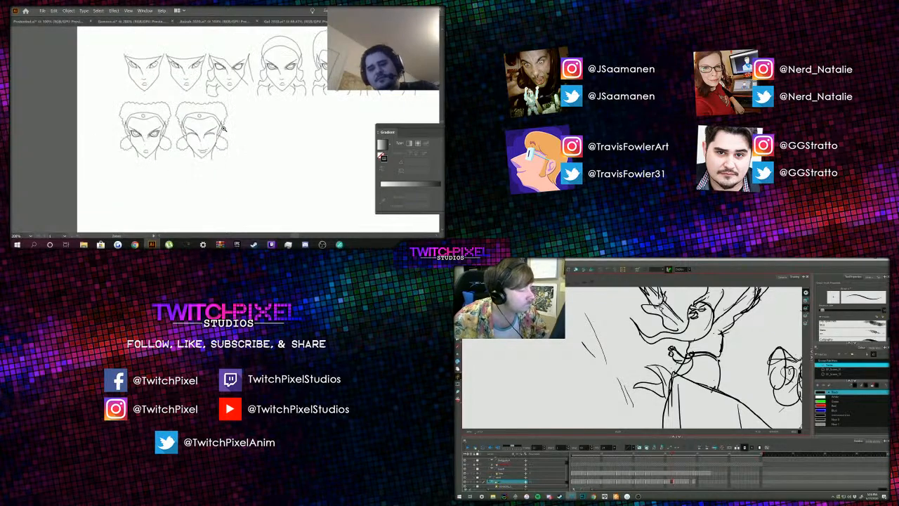
{"action": "left_click", "coordinate": [177, 104]}
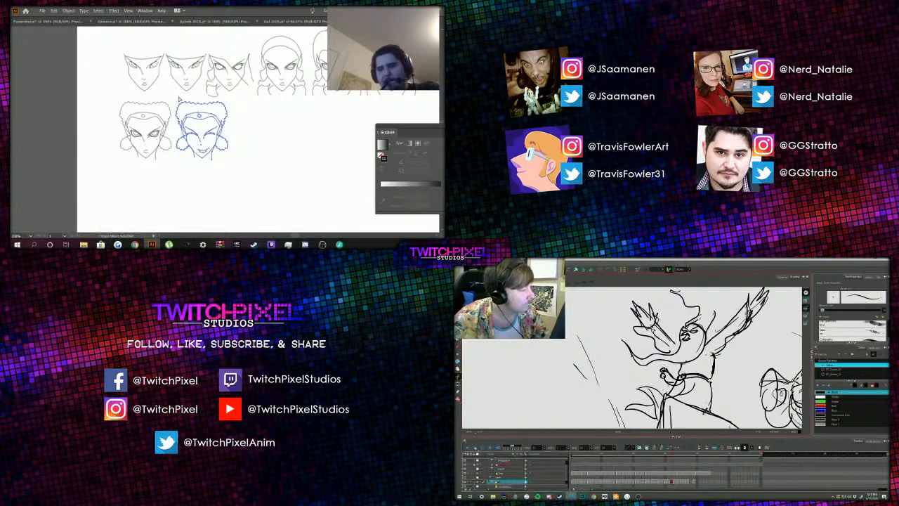
{"action": "left_click_drag", "start_coordinate": [204, 130], "coordinate": [262, 129]}
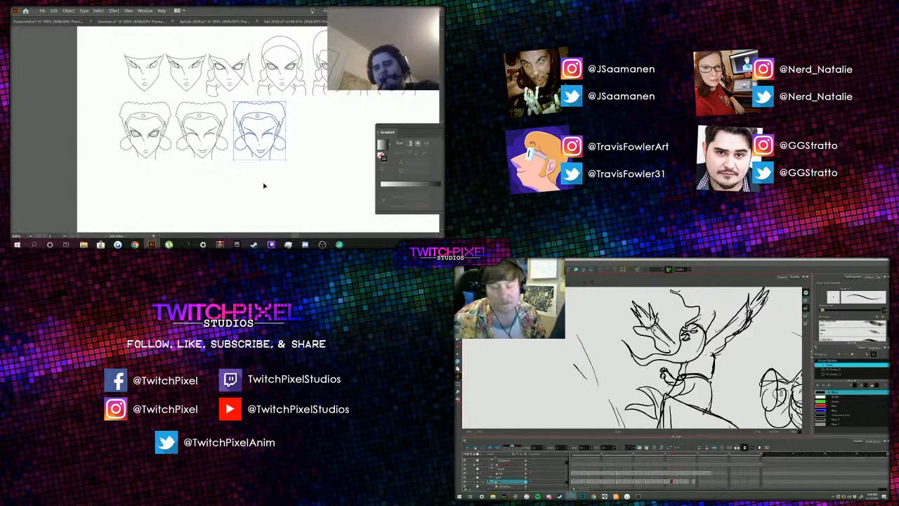
{"action": "left_click", "coordinate": [264, 186]}
Step: Remove both closed-eye strokes from the third head in the lower row
{"action": "key", "text": "z"}
{"action": "left_click", "coordinate": [253, 136]}
{"action": "left_click", "coordinate": [239, 120]}
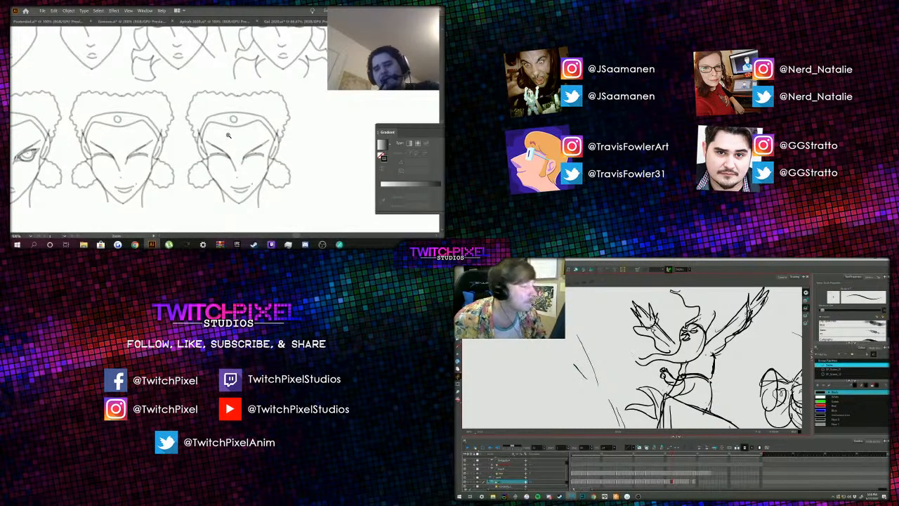
{"action": "left_click", "coordinate": [228, 135]}
{"action": "key", "text": "a"}
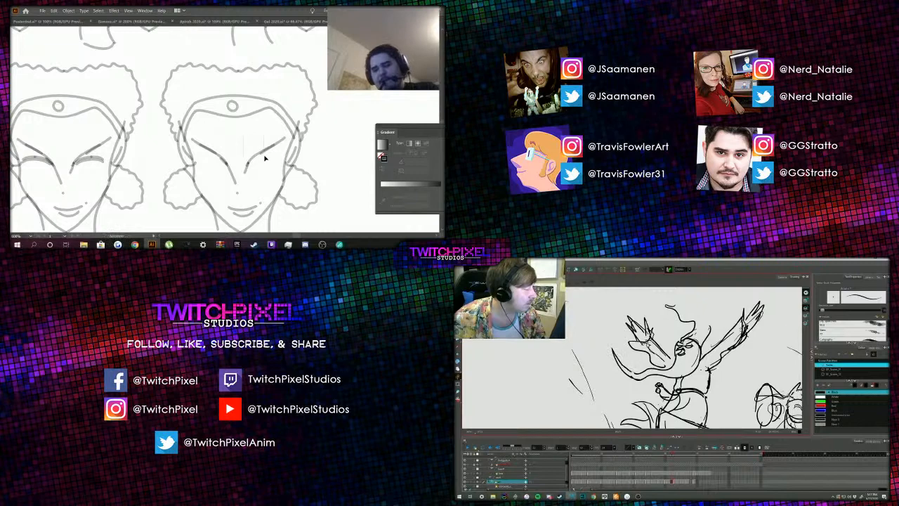
Step: Nudge the dark inner eyebrow strokes on both sides of the third head into a slightly different position
{"action": "left_click", "coordinate": [268, 159]}
{"action": "left_click_drag", "start_coordinate": [265, 155], "coordinate": [258, 168]}
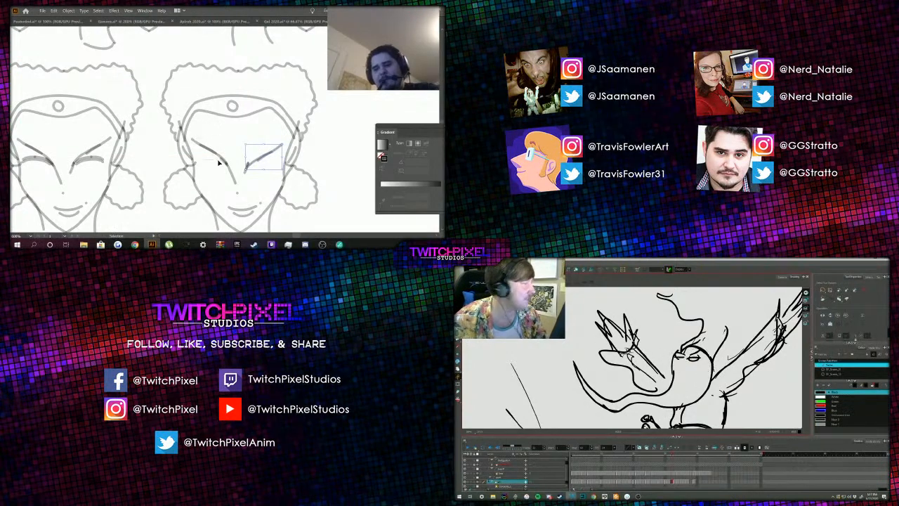
{"action": "left_click_drag", "start_coordinate": [224, 165], "coordinate": [220, 162]}
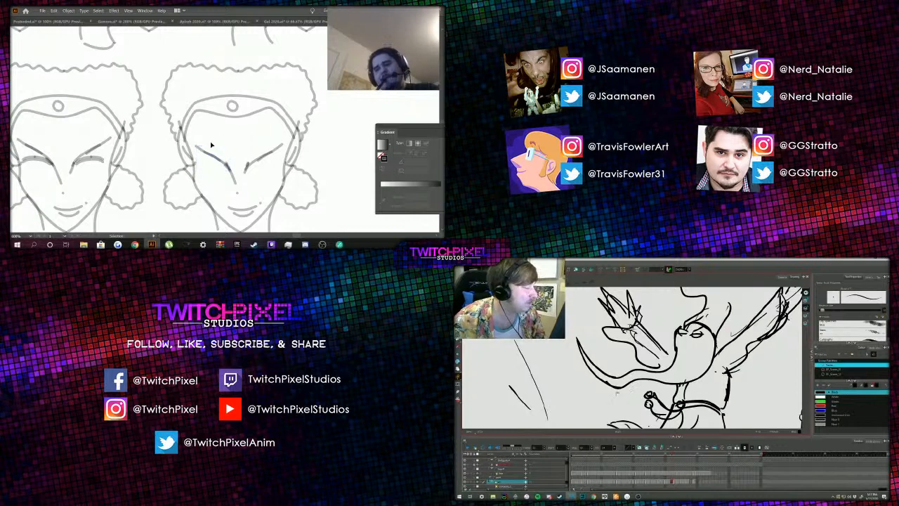
Step: Select the first head's open eye on the side nearest the second head, excluding its eyebrow, and copy it
{"action": "scroll", "coordinate": [225, 117], "scroll_direction": "down", "scroll_amount": 1}
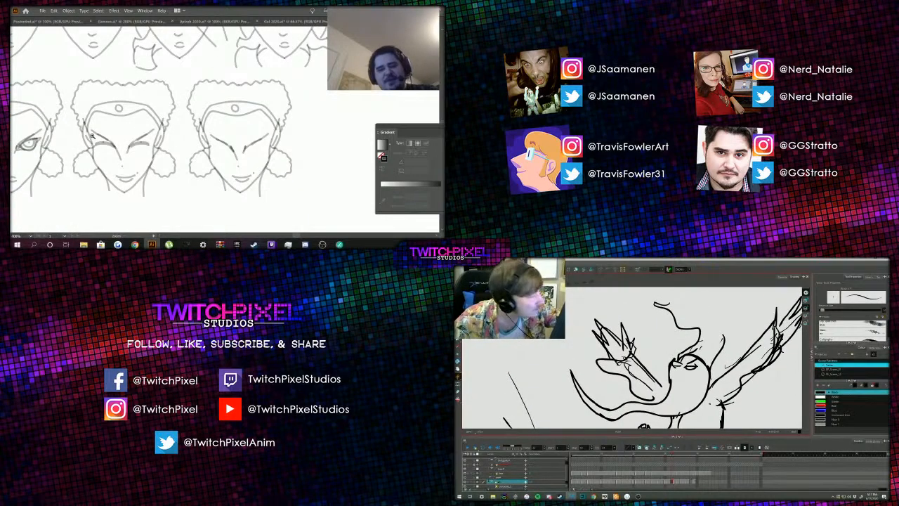
{"action": "scroll", "coordinate": [98, 141], "scroll_direction": "up", "scroll_amount": 2}
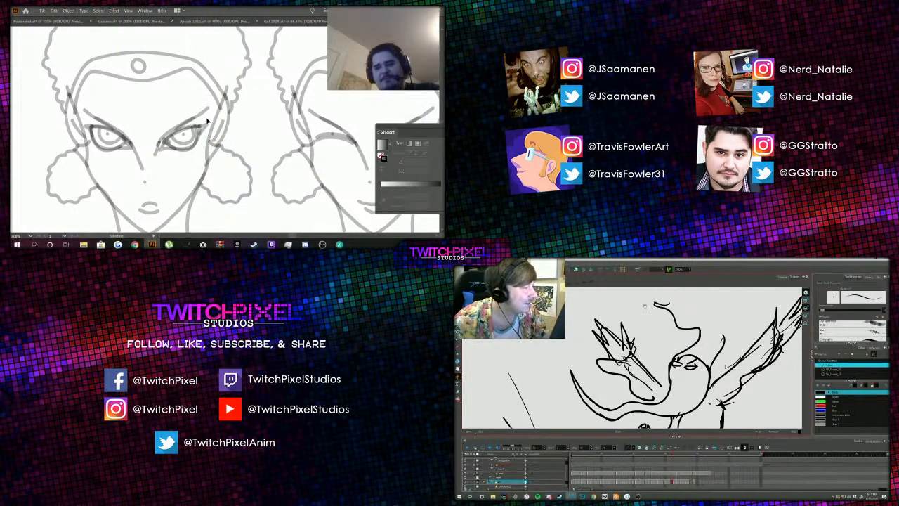
{"action": "left_click", "coordinate": [159, 146]}
{"action": "left_click", "coordinate": [158, 148], "text": "shift"}
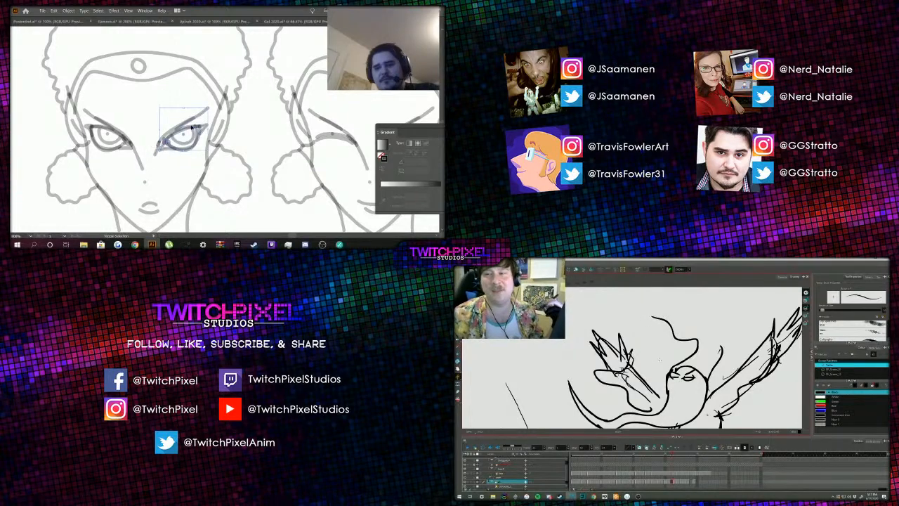
{"action": "left_click_drag", "start_coordinate": [199, 120], "coordinate": [202, 118]}
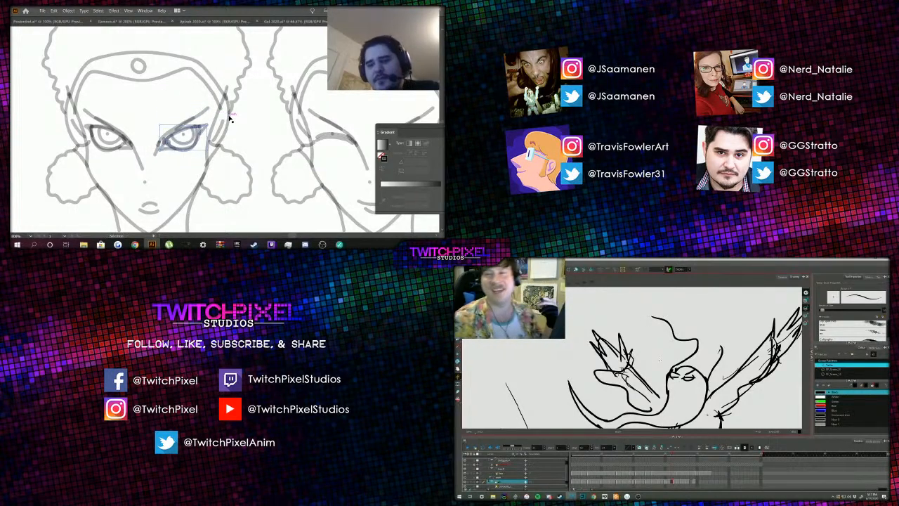
{"action": "left_click", "coordinate": [252, 132]}
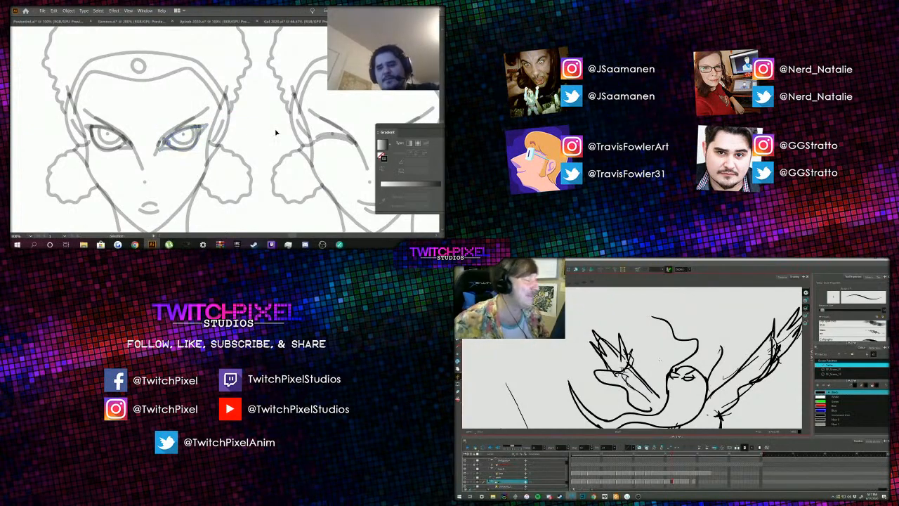
Step: Paste the open eye onto the third head and place it beneath the matching eyebrow
{"action": "key", "text": "ctrl+minus"}
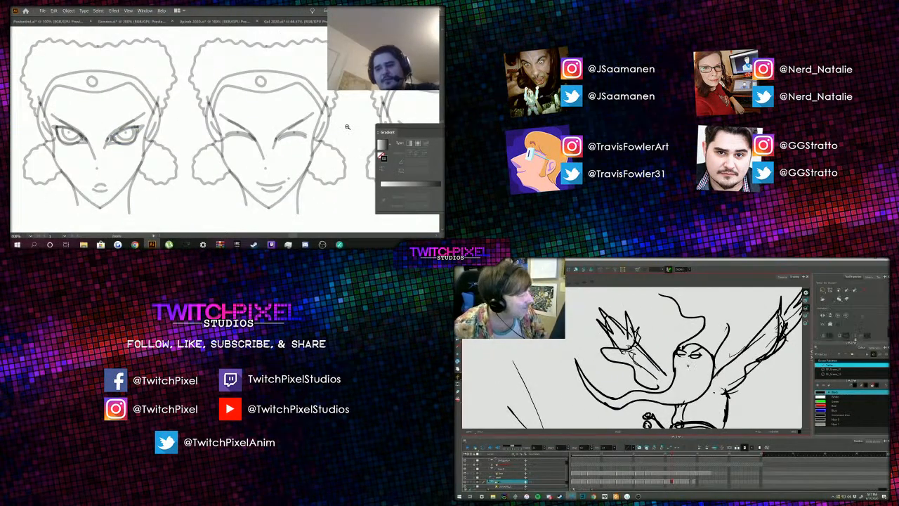
{"action": "left_click", "coordinate": [345, 125], "text": "alt"}
{"action": "left_click", "coordinate": [302, 120]}
{"action": "left_click", "coordinate": [222, 145]}
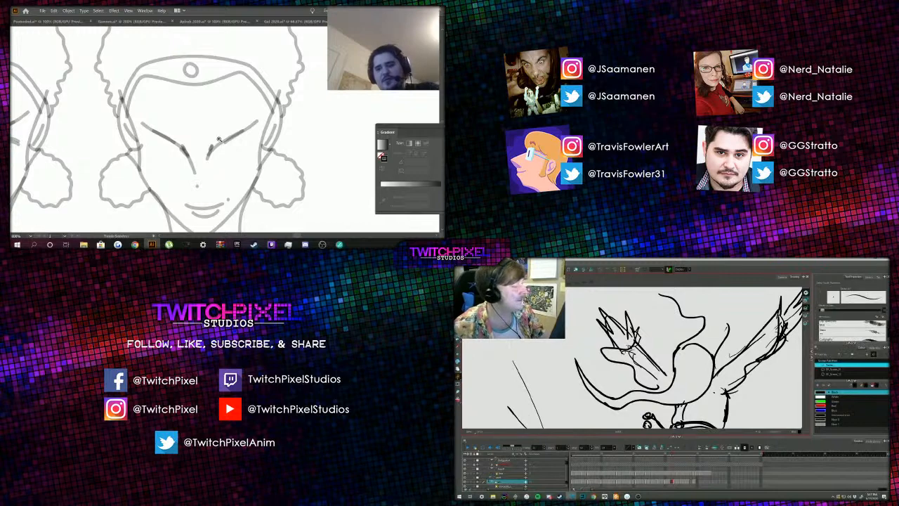
{"action": "key", "text": "ctrl+v"}
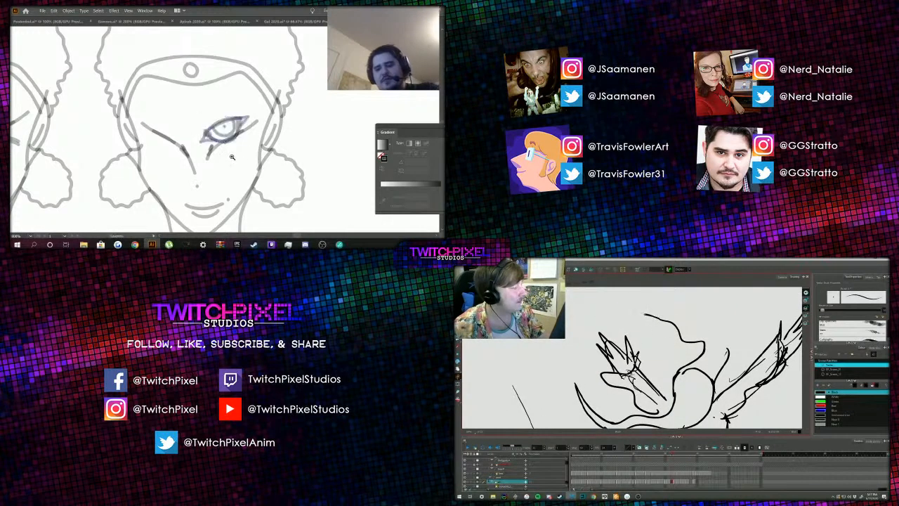
{"action": "mouse_move", "coordinate": [224, 128]}
{"action": "left_mouse_down"}
{"action": "mouse_move", "coordinate": [232, 150]}
{"action": "mouse_move", "coordinate": [233, 141]}
{"action": "left_mouse_up"}
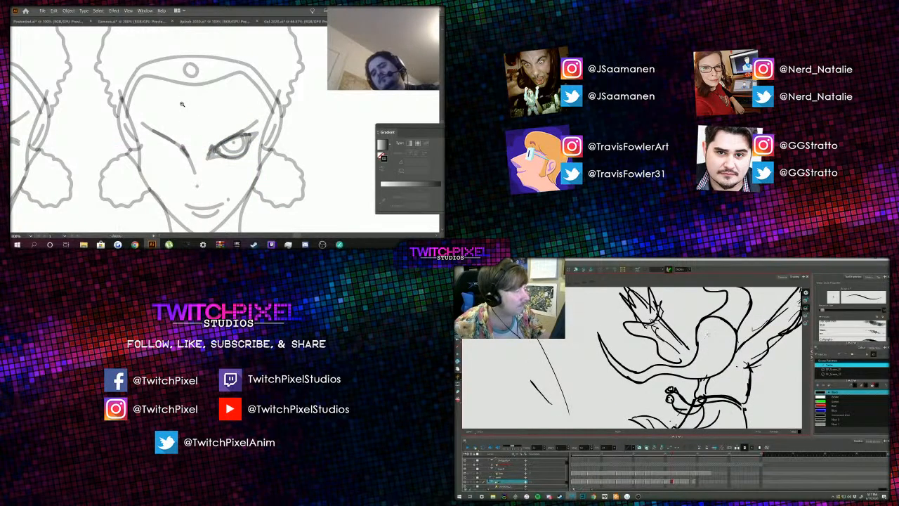
Step: Select the open eye on the third head and fine-tune its position beneath the eyebrow
{"action": "left_click_drag", "start_coordinate": [183, 104], "coordinate": [266, 150]}
{"action": "left_click_drag", "start_coordinate": [266, 150], "coordinate": [207, 114]}
{"action": "key", "text": "ctrl+minus"}
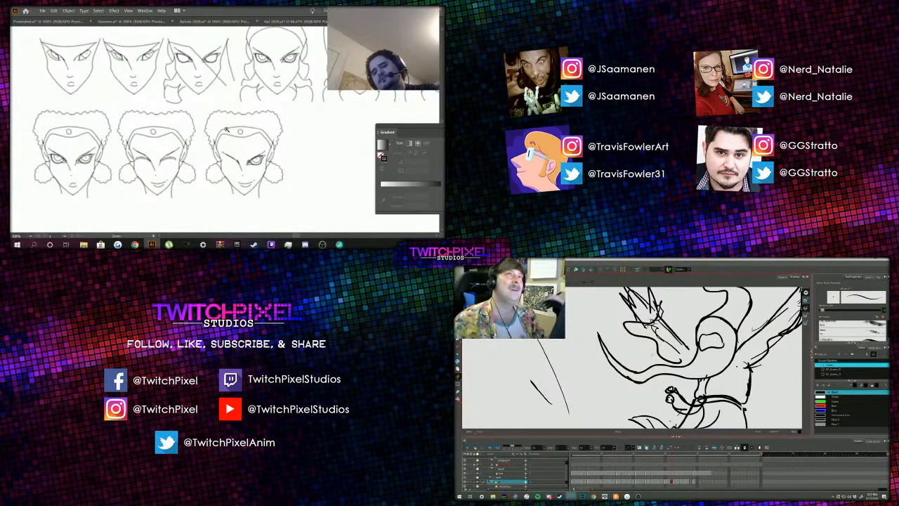
{"action": "left_click", "coordinate": [227, 129]}
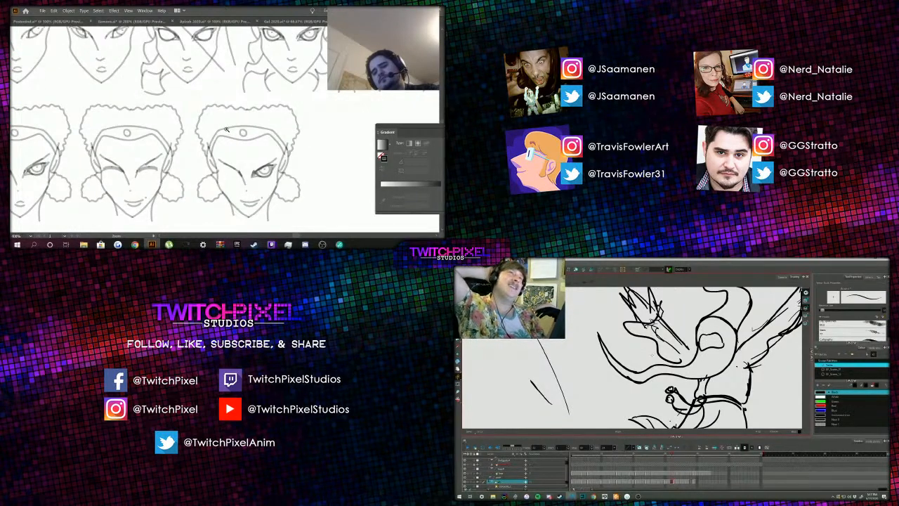
{"action": "scroll", "coordinate": [226, 129], "scroll_direction": "up", "scroll_amount": 1}
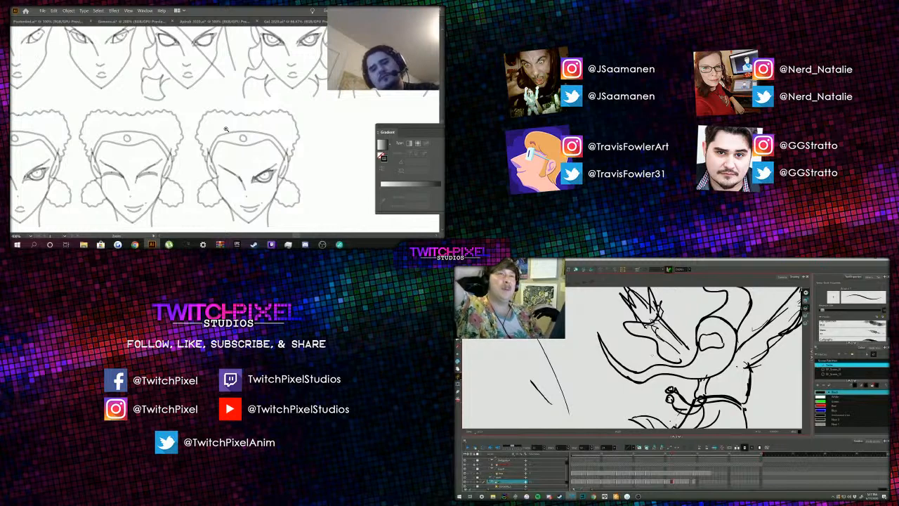
{"action": "left_click", "coordinate": [260, 167]}
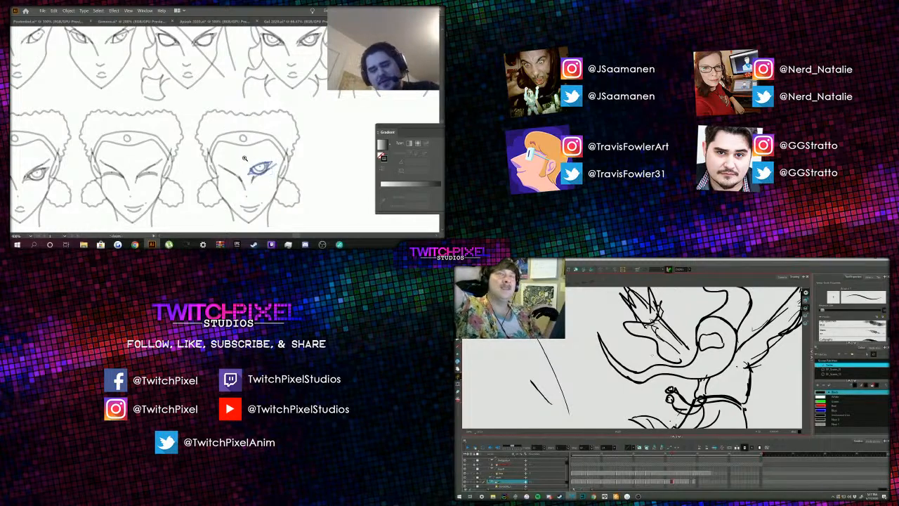
{"action": "left_click_drag", "start_coordinate": [261, 165], "coordinate": [267, 175]}
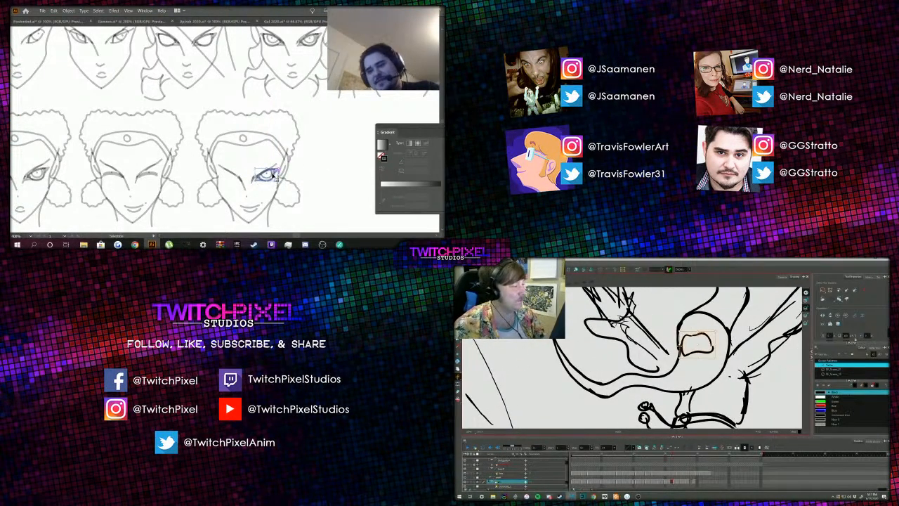
{"action": "left_click_drag", "start_coordinate": [274, 175], "coordinate": [274, 176]}
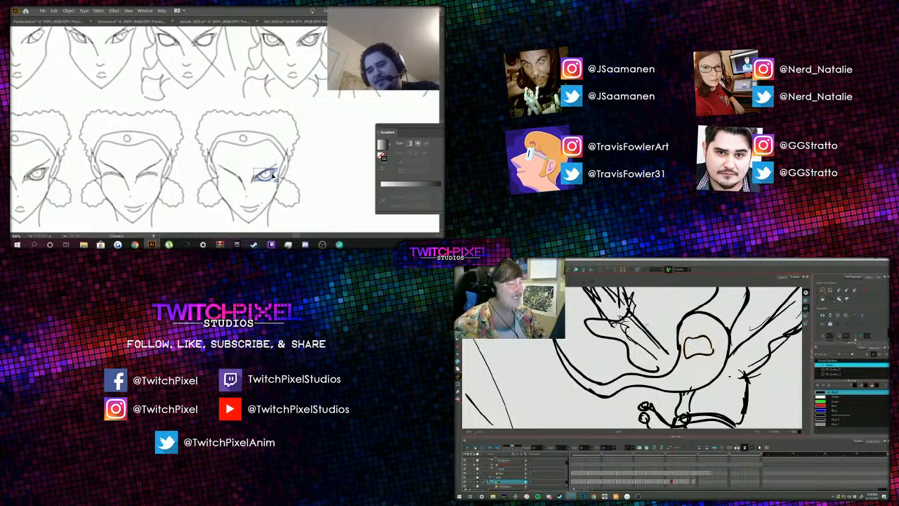
{"action": "left_click", "coordinate": [315, 164]}
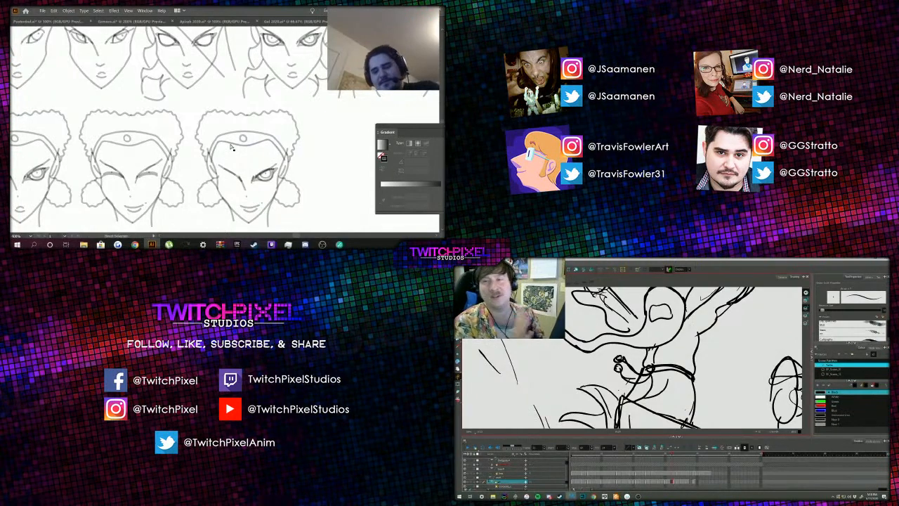
Step: Reflect the pasted open eye across the vertical axis and place it beneath the third head's other eyebrow
{"action": "left_click", "coordinate": [233, 138]}
{"action": "right_click", "coordinate": [236, 141]}
{"action": "mouse_move", "coordinate": [278, 102]}
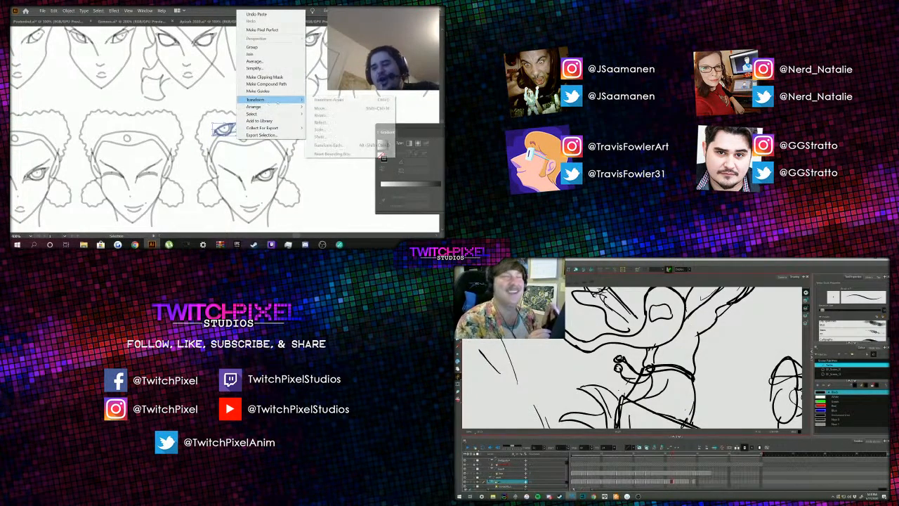
{"action": "left_click", "coordinate": [321, 122]}
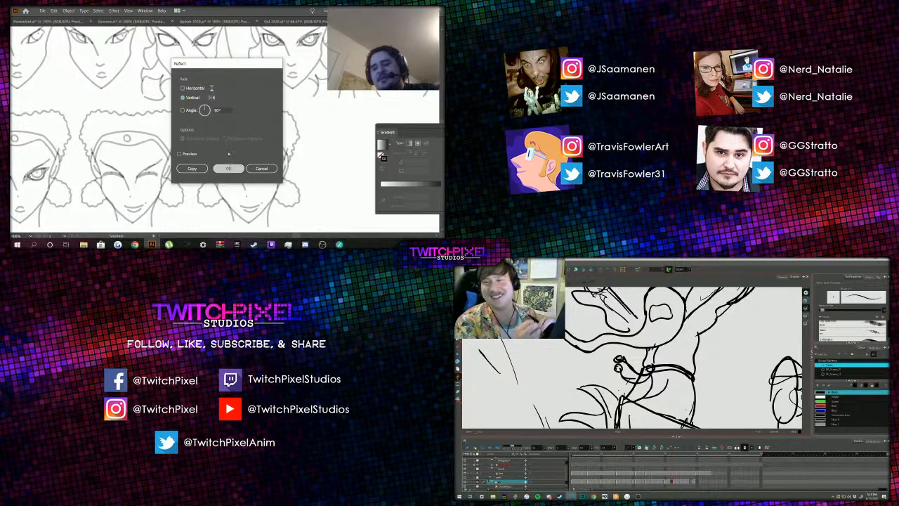
{"action": "key", "text": "Return"}
{"action": "left_click_drag", "start_coordinate": [227, 129], "coordinate": [235, 177]}
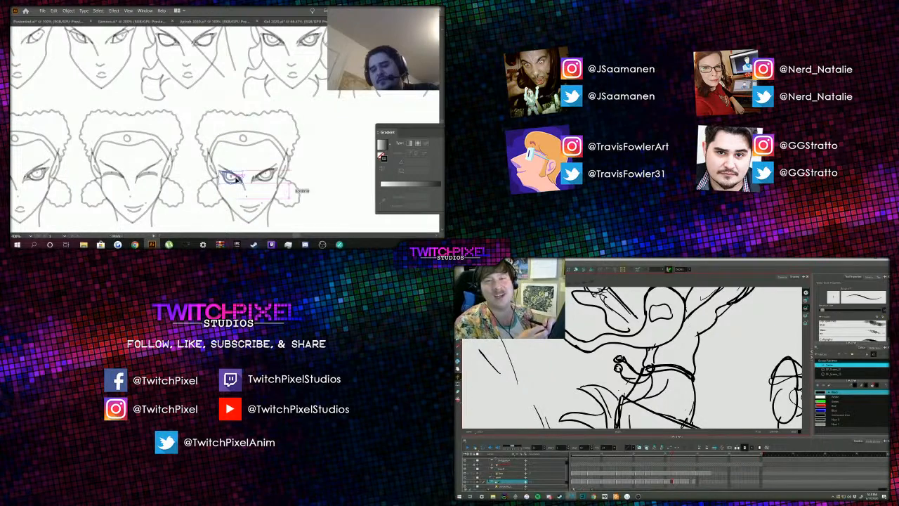
{"action": "left_click", "coordinate": [244, 160]}
{"action": "scroll", "coordinate": [237, 161], "scroll_direction": "up", "scroll_amount": 3}
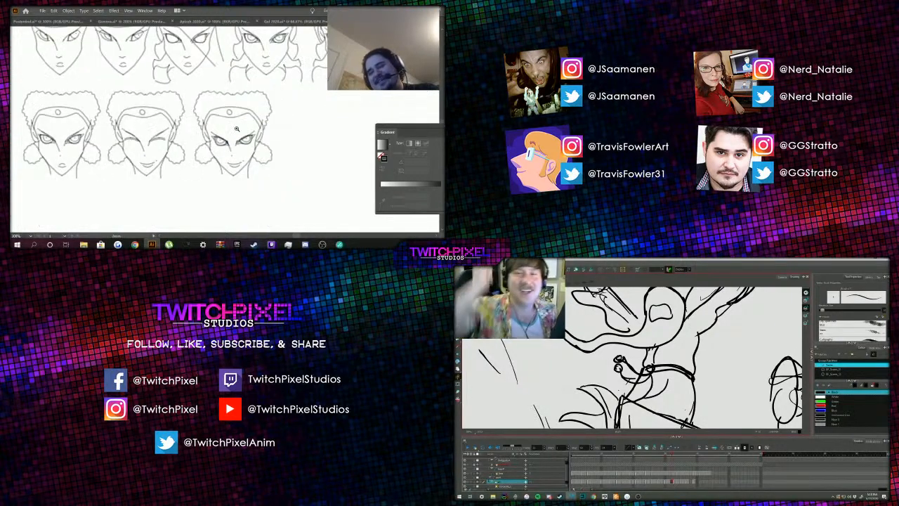
Step: Cut the mirrored eye on the third head, paste it back, and reposition it snugly under its eyebrow
{"action": "left_click_drag", "start_coordinate": [220, 140], "coordinate": [212, 180]}
{"action": "left_click", "coordinate": [213, 196]}
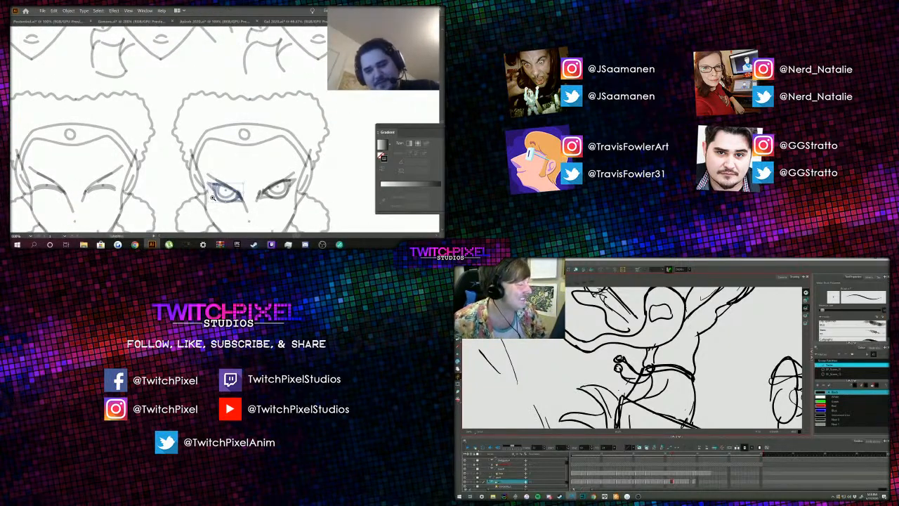
{"action": "key", "text": "ctrl+x"}
{"action": "key", "text": "ctrl+v"}
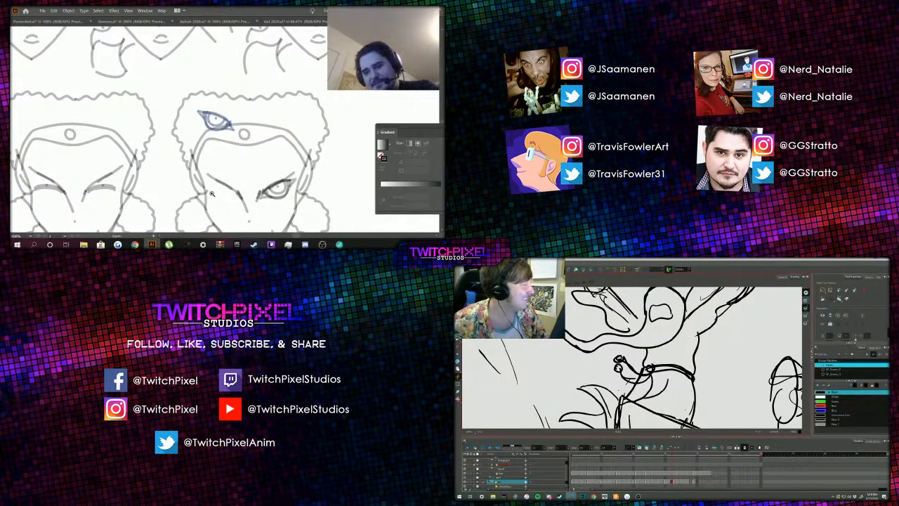
{"action": "left_click_drag", "start_coordinate": [226, 127], "coordinate": [226, 191]}
{"action": "left_click", "coordinate": [241, 148]}
{"action": "key", "text": "z"}
{"action": "left_click", "coordinate": [239, 154], "text": "alt"}
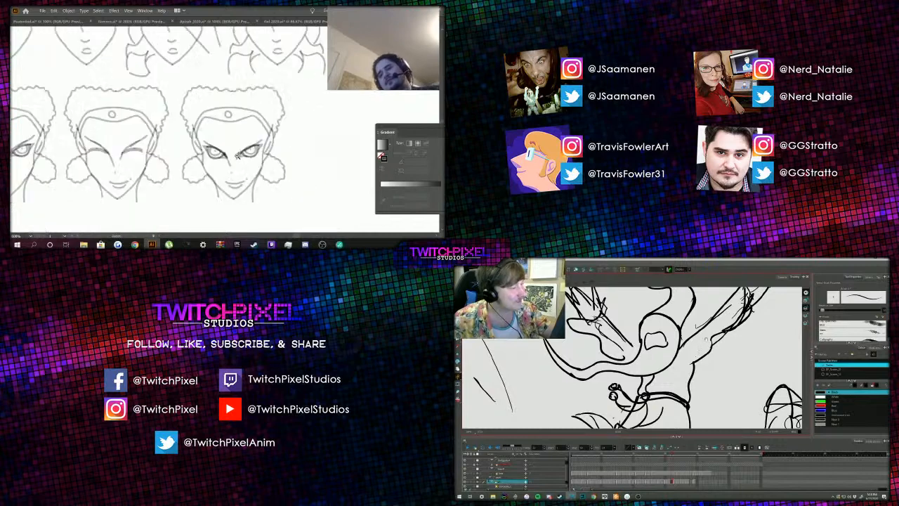
Step: Replace the third head's smiling mouth with a short, flat horizontal mouth line
{"action": "left_click", "coordinate": [222, 136], "text": "alt"}
{"action": "left_click", "coordinate": [224, 133]}
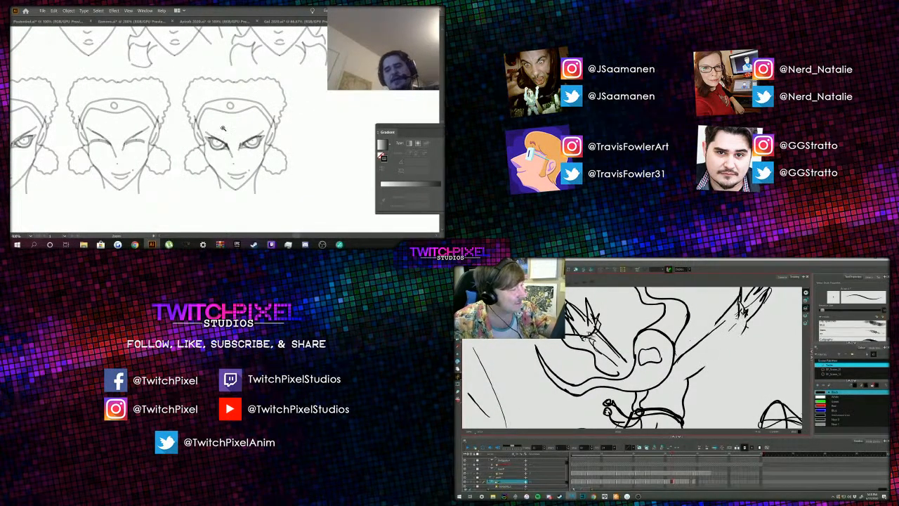
{"action": "left_click", "coordinate": [224, 130]}
{"action": "left_click", "coordinate": [237, 184]}
{"action": "scroll", "coordinate": [239, 183], "scroll_direction": "down", "scroll_amount": 1}
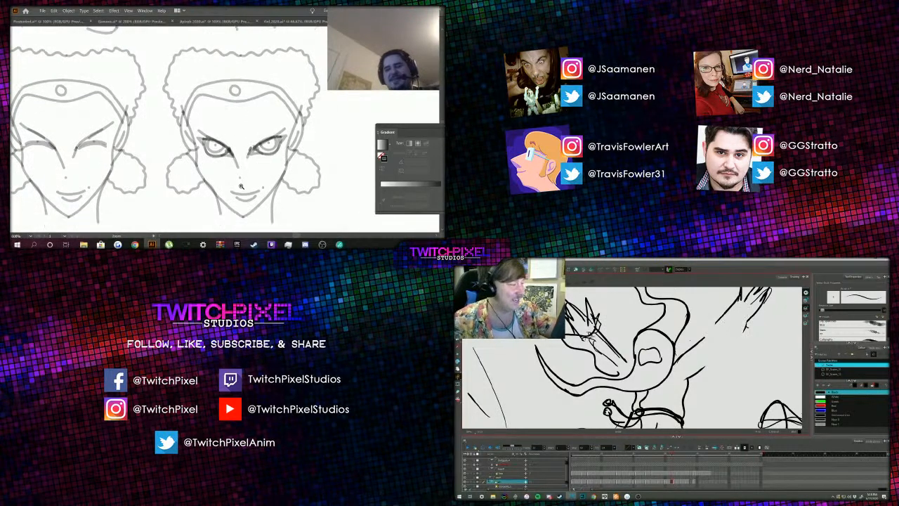
{"action": "left_click", "coordinate": [255, 176]}
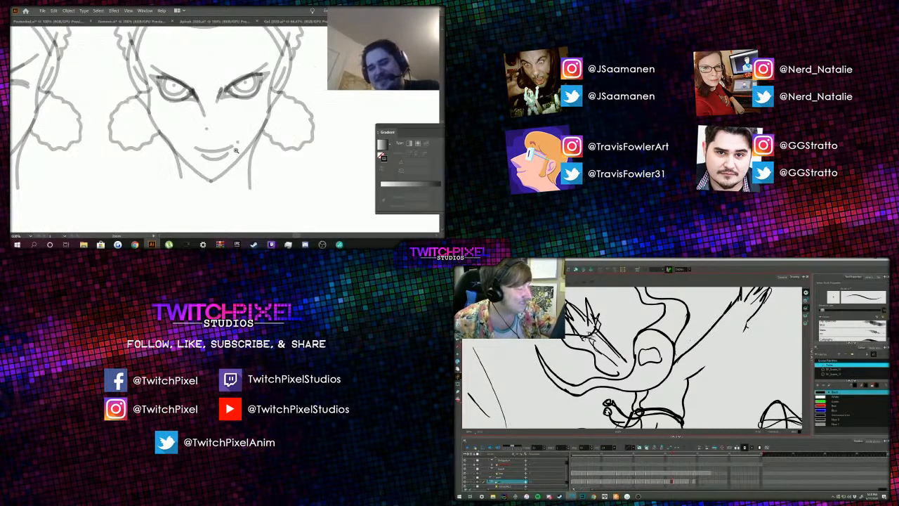
{"action": "scroll", "coordinate": [194, 102], "scroll_direction": "up", "scroll_amount": 1}
{"action": "left_click", "coordinate": [209, 94], "text": "alt"}
{"action": "left_click", "coordinate": [217, 122], "text": "alt"}
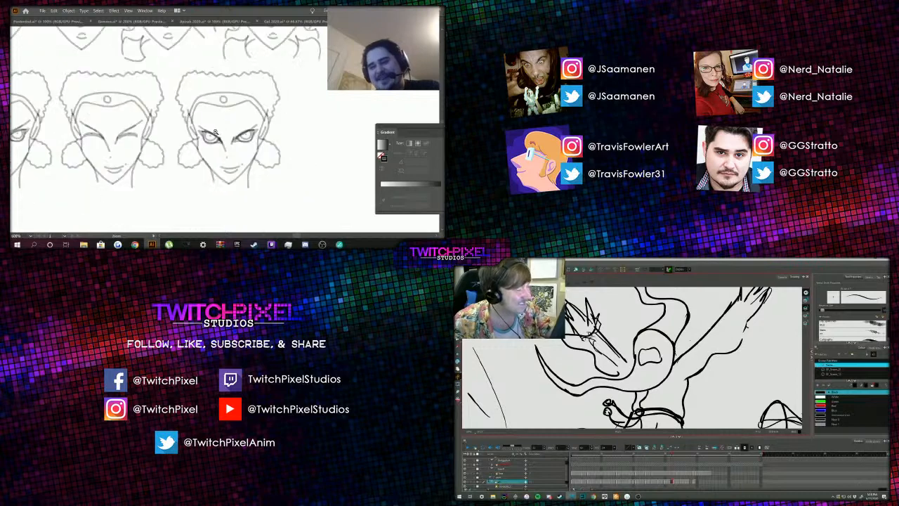
{"action": "left_click", "coordinate": [215, 134]}
{"action": "scroll", "coordinate": [226, 142], "scroll_direction": "up", "scroll_amount": 5}
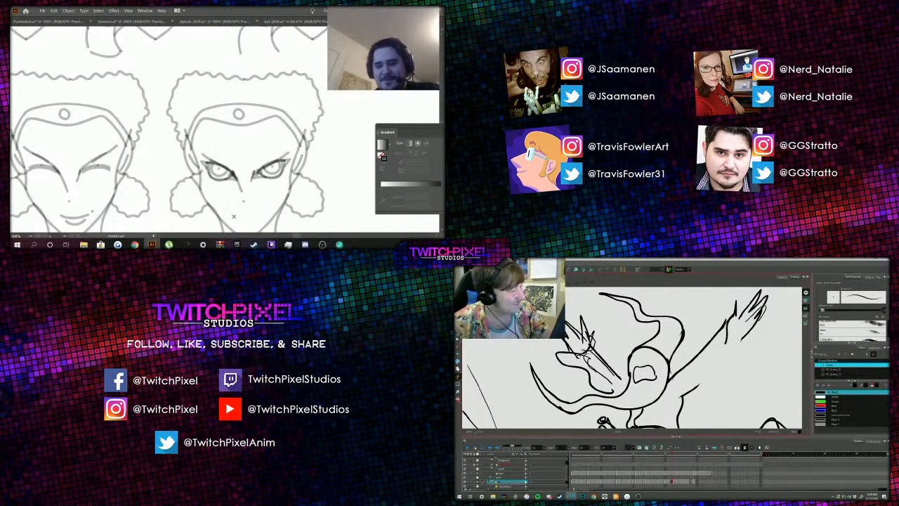
{"action": "left_click_drag", "start_coordinate": [235, 216], "coordinate": [262, 214]}
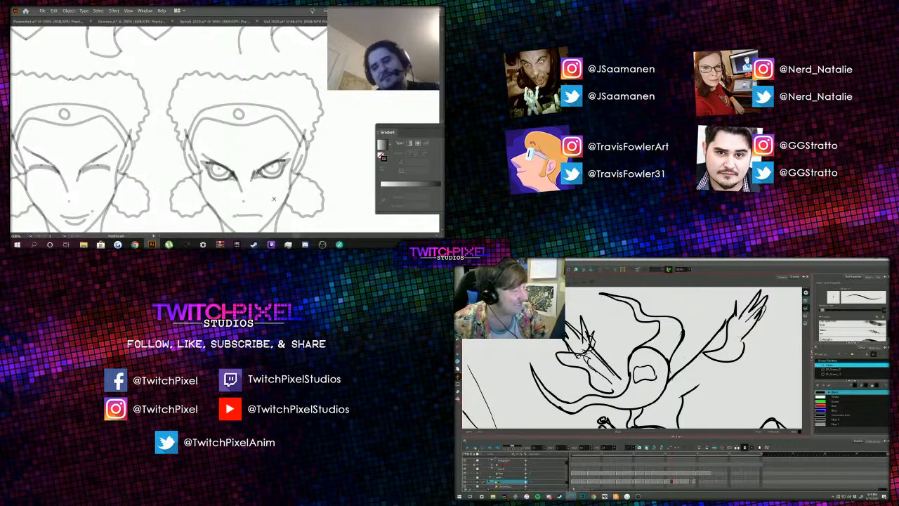
{"action": "key", "text": "alt+v"}
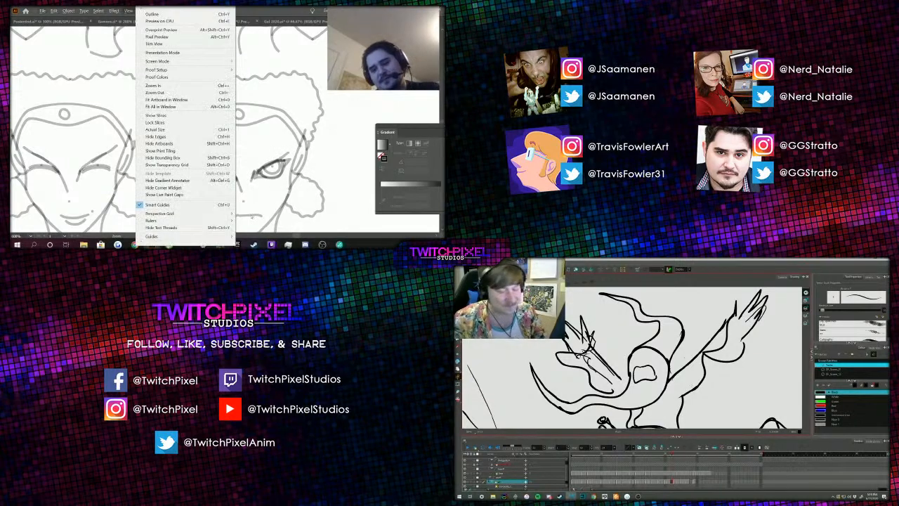
Step: Add a short lower-lip stroke below the third head's flat mouth and nudge it slightly into place
{"action": "left_click", "coordinate": [255, 206]}
{"action": "left_click", "coordinate": [256, 206]}
{"action": "left_click", "coordinate": [224, 135], "text": "alt"}
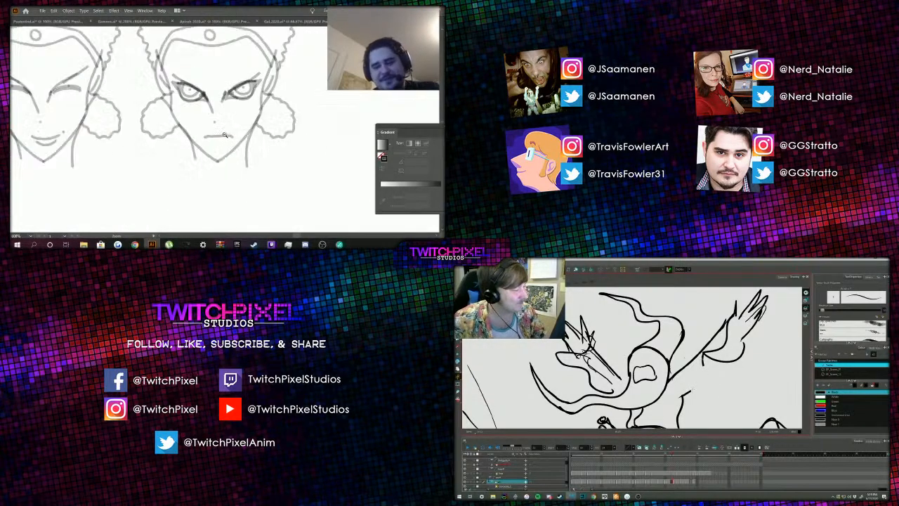
{"action": "left_click", "coordinate": [227, 135], "text": "alt"}
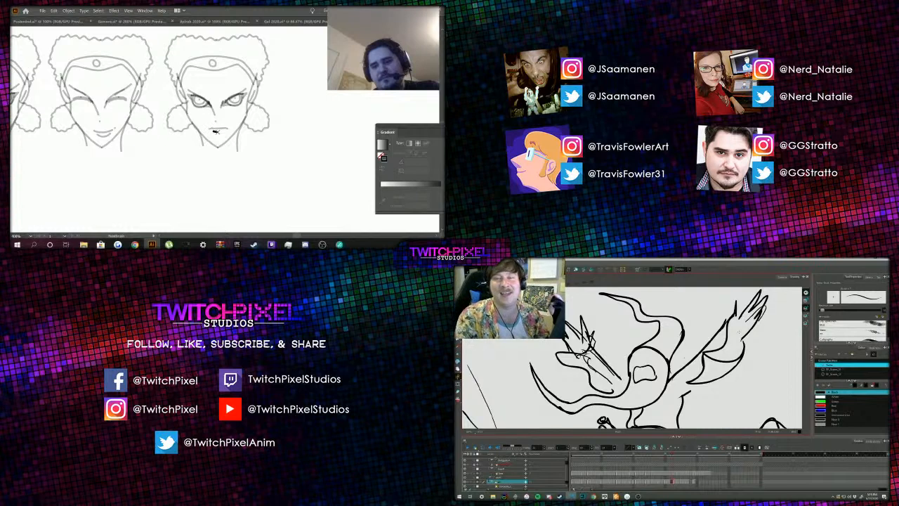
{"action": "left_click", "coordinate": [220, 111], "text": "alt"}
{"action": "left_click", "coordinate": [220, 112], "text": "alt"}
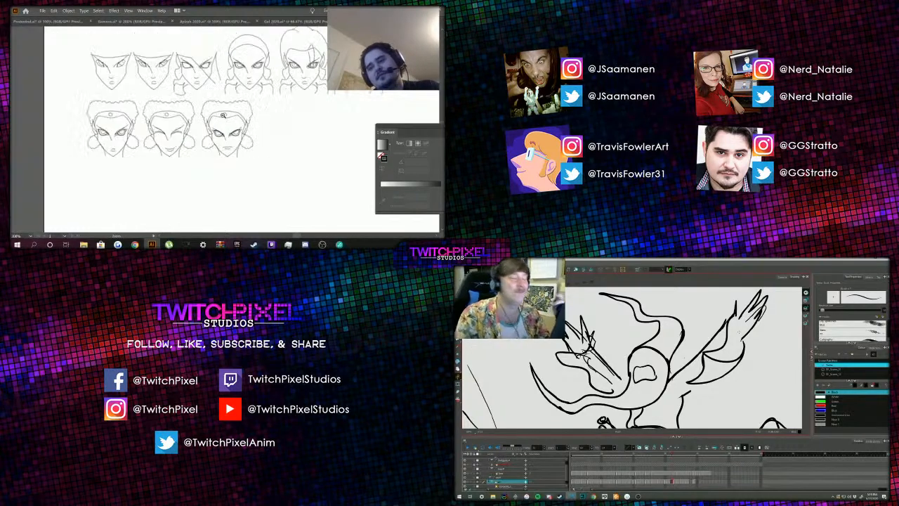
{"action": "left_click", "coordinate": [226, 131]}
{"action": "left_click", "coordinate": [230, 134]}
{"action": "left_click", "coordinate": [229, 135]}
{"action": "left_click", "coordinate": [227, 140]}
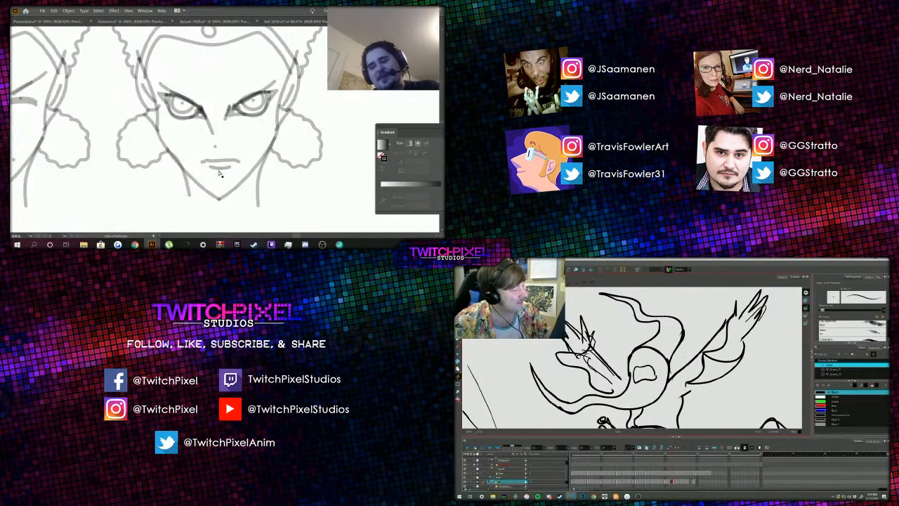
{"action": "left_click", "coordinate": [220, 168]}
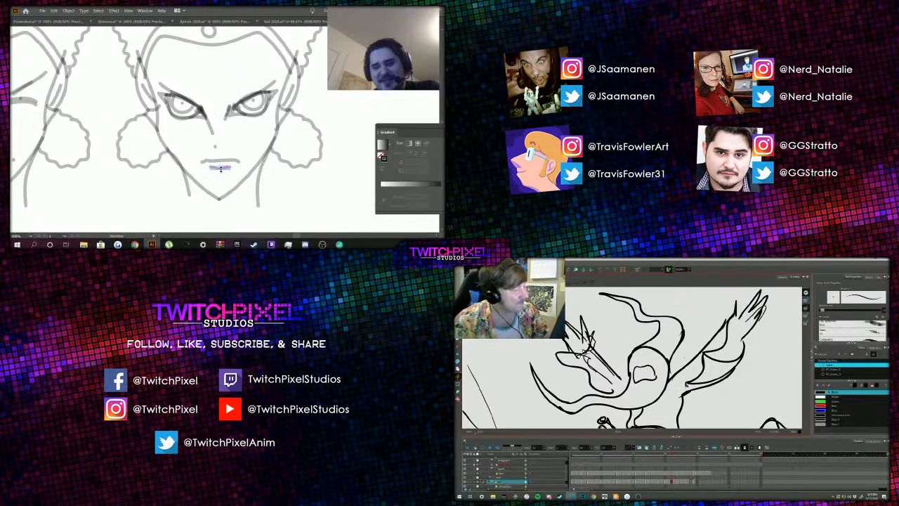
{"action": "left_click_drag", "start_coordinate": [220, 169], "coordinate": [225, 171]}
{"action": "left_click", "coordinate": [237, 144]}
Step: Slightly adjust the upper eyelid line of the third head's eye on the side away from the second head
{"action": "key", "text": "z"}
{"action": "left_click", "coordinate": [221, 132], "text": "alt"}
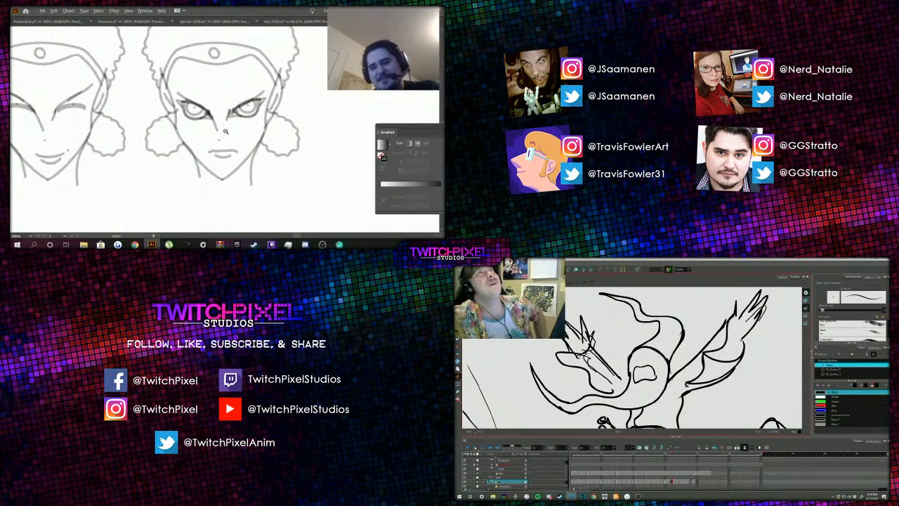
{"action": "left_click", "coordinate": [225, 131], "text": "alt"}
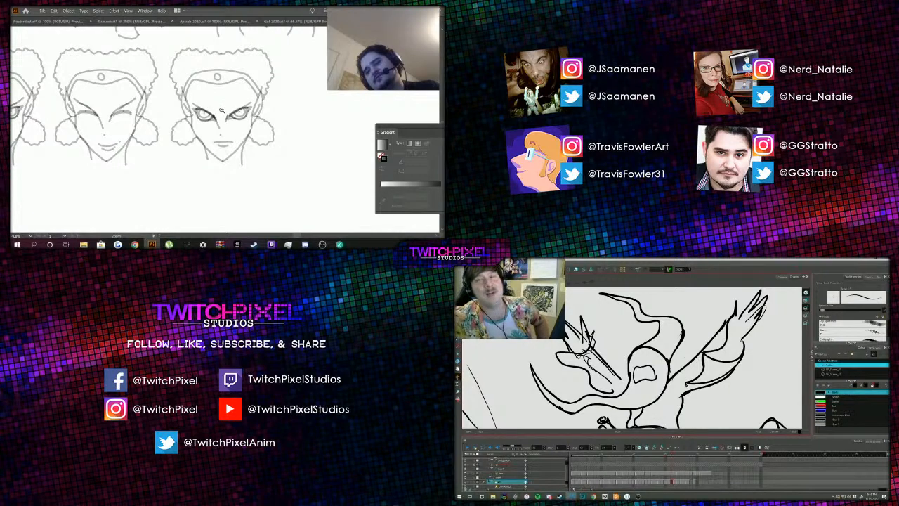
{"action": "left_click", "coordinate": [221, 110]}
{"action": "left_click", "coordinate": [225, 116]}
{"action": "left_click", "coordinate": [227, 124]}
{"action": "left_click", "coordinate": [232, 133]}
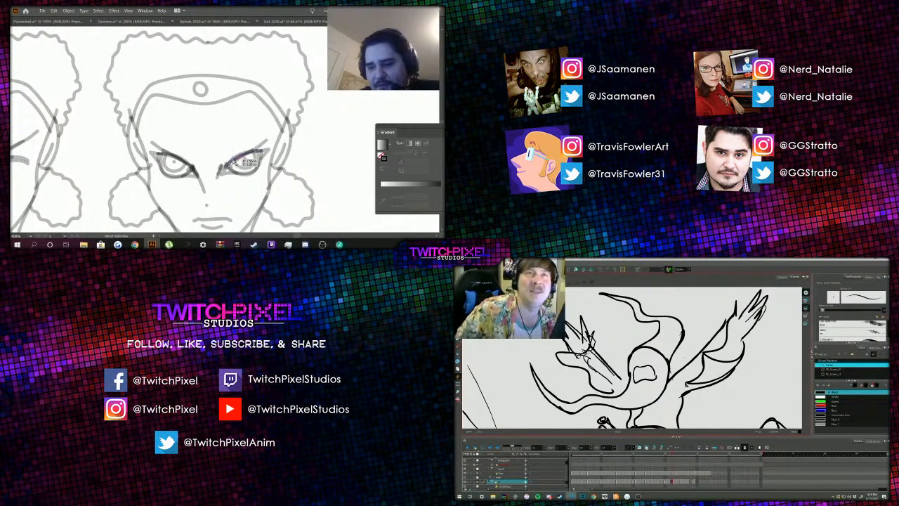
{"action": "left_click_drag", "start_coordinate": [235, 161], "coordinate": [236, 163]}
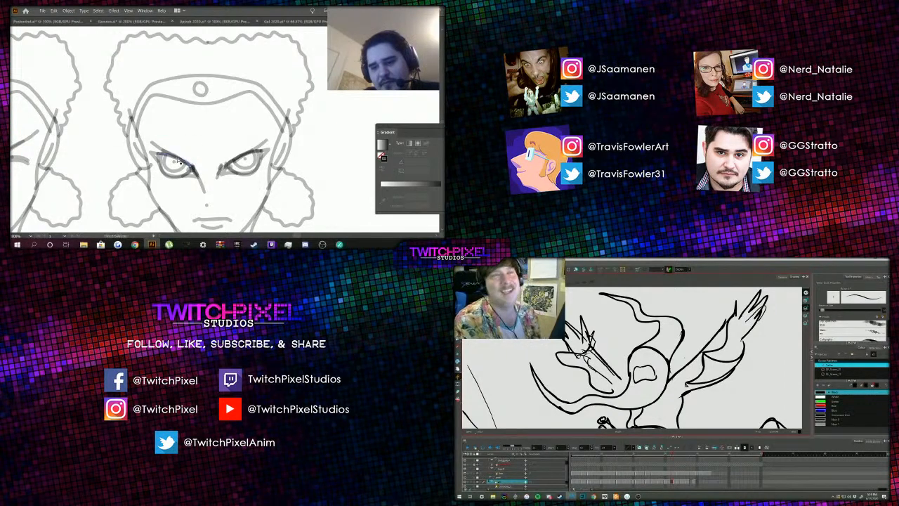
Step: Examine the third head's stern expression up close and alongside the neighbouring heads
{"action": "scroll", "coordinate": [225, 141], "scroll_direction": "down", "scroll_amount": 3}
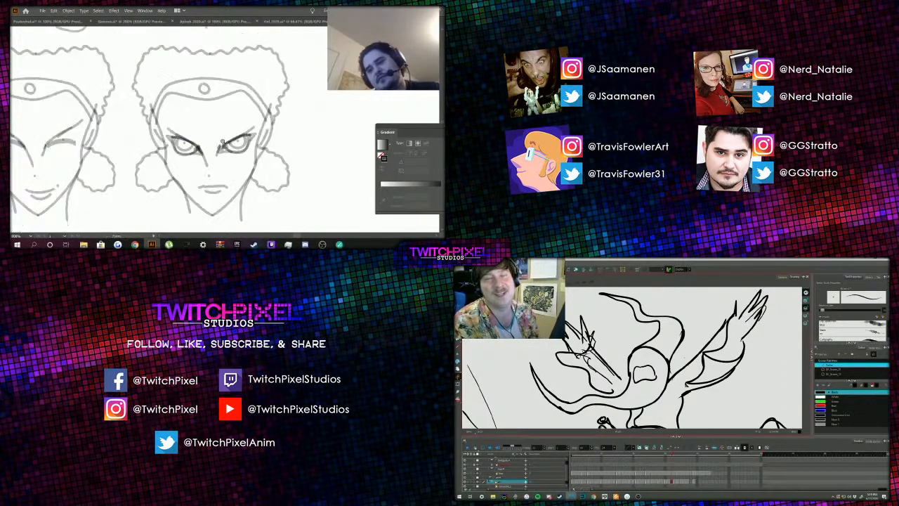
{"action": "scroll", "coordinate": [235, 121], "scroll_direction": "up", "scroll_amount": 1}
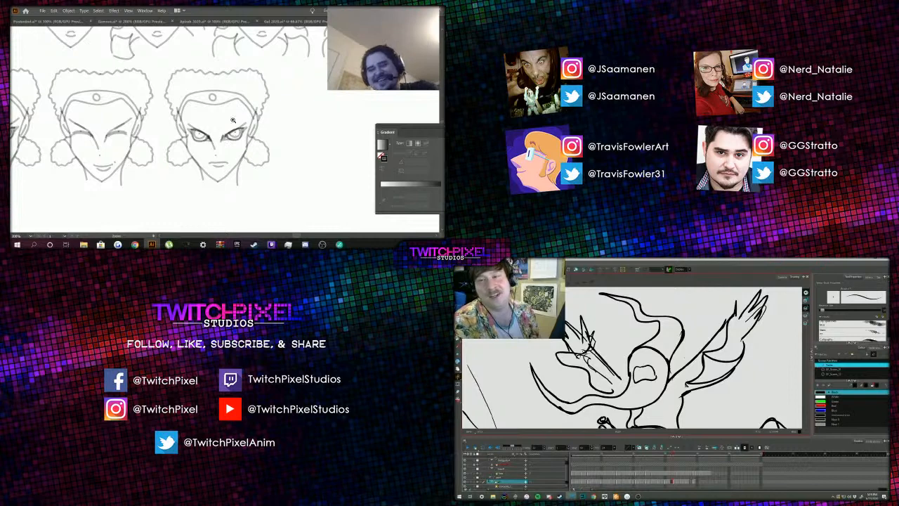
{"action": "scroll", "coordinate": [219, 123], "scroll_direction": "down", "scroll_amount": 2}
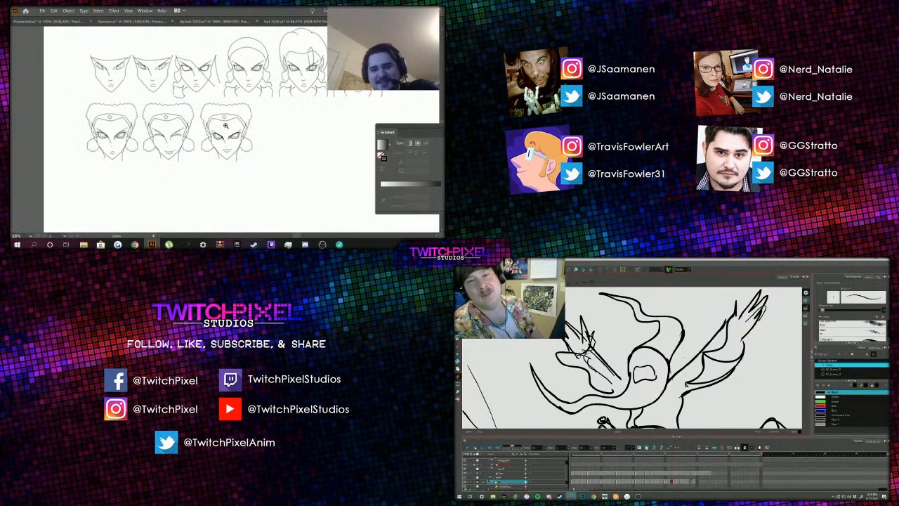
{"action": "scroll", "coordinate": [225, 128], "scroll_direction": "up", "scroll_amount": 3}
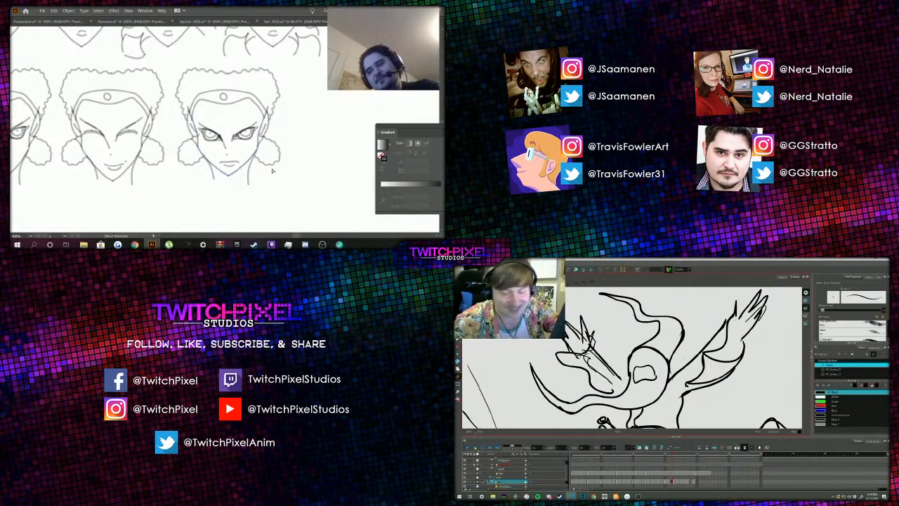
{"action": "left_click", "coordinate": [230, 129], "text": "alt"}
{"action": "left_click", "coordinate": [227, 128]}
{"action": "left_click", "coordinate": [220, 123]}
{"action": "left_click", "coordinate": [223, 126]}
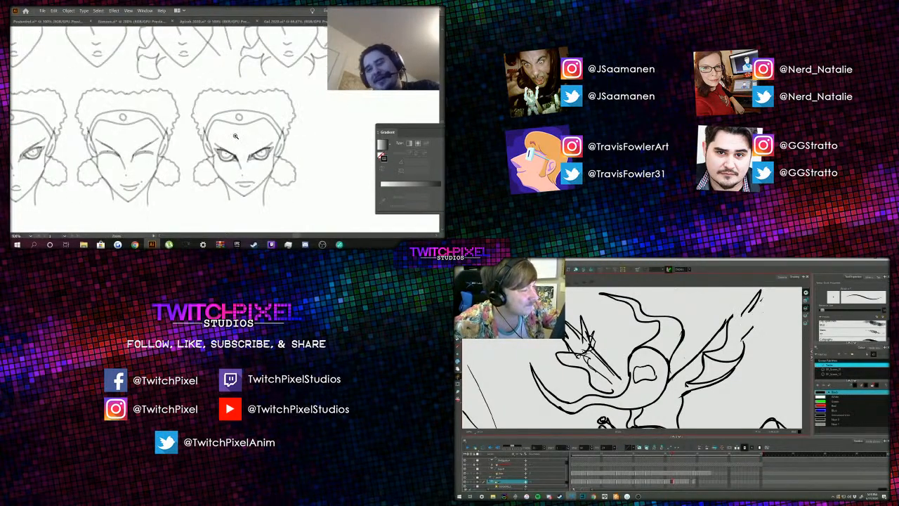
{"action": "left_click", "coordinate": [225, 128]}
{"action": "left_click", "coordinate": [239, 148], "text": "alt"}
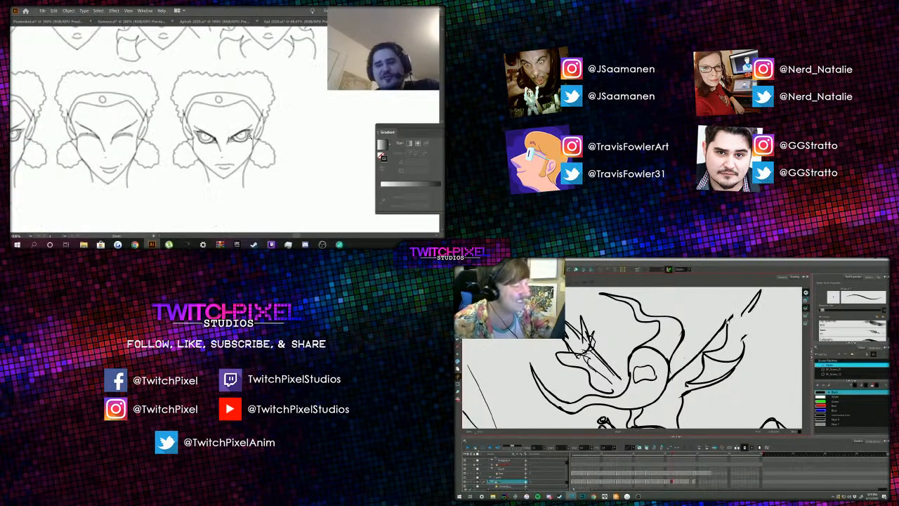
{"action": "left_click", "coordinate": [249, 146], "text": "alt"}
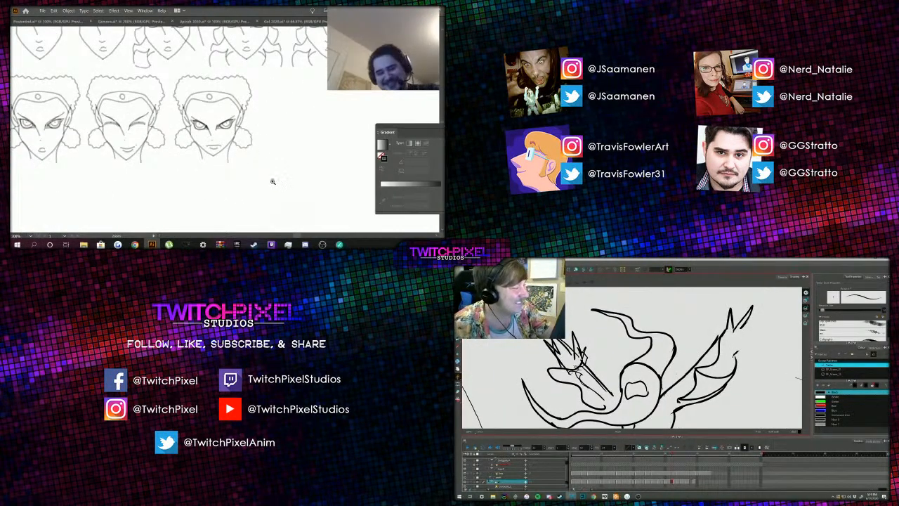
Step: Select the entire third head and duplicate it level in the same row as a fourth head
{"action": "left_click_drag", "start_coordinate": [281, 193], "coordinate": [172, 69]}
{"action": "left_click", "coordinate": [209, 94]}
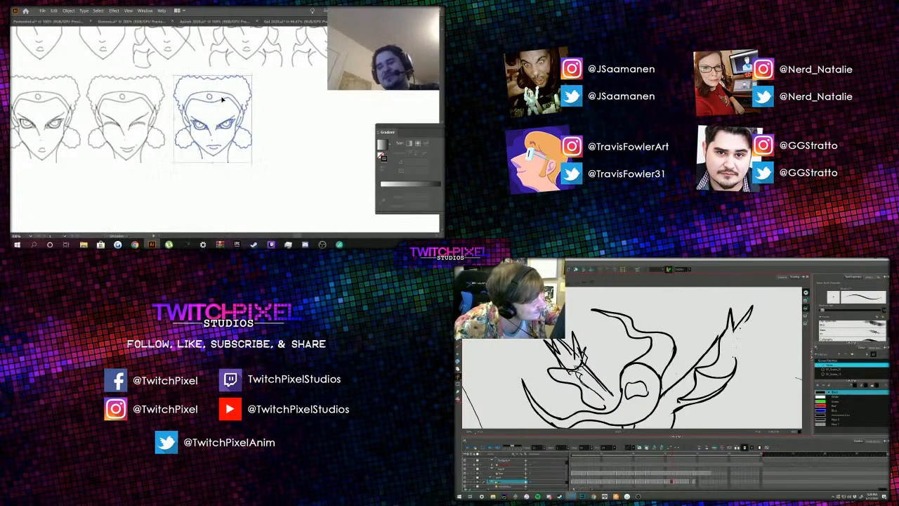
{"action": "left_click", "coordinate": [222, 95]}
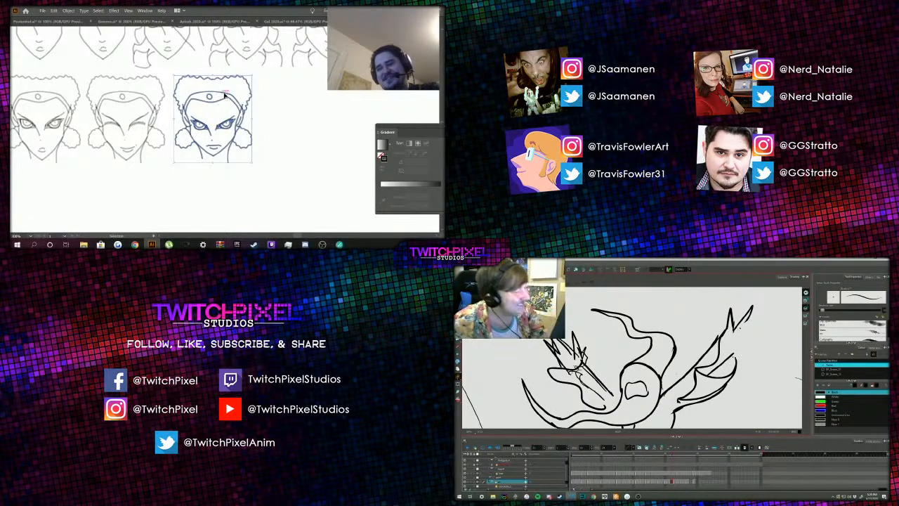
{"action": "mouse_move", "coordinate": [225, 95]}
{"action": "left_mouse_down"}
{"action": "mouse_move", "coordinate": [295, 127]}
{"action": "mouse_move", "coordinate": [283, 154]}
{"action": "left_mouse_up"}
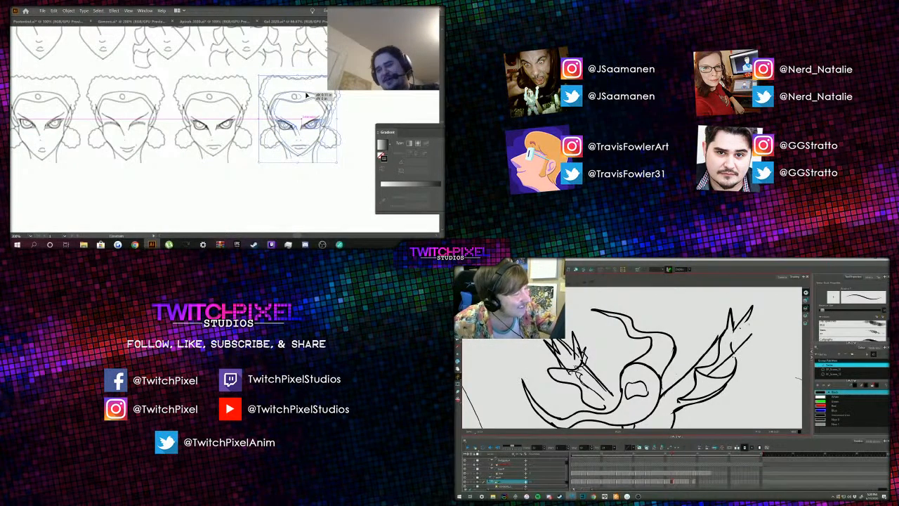
{"action": "left_click", "coordinate": [281, 169]}
{"action": "scroll", "coordinate": [211, 120], "scroll_direction": "down", "scroll_amount": 1}
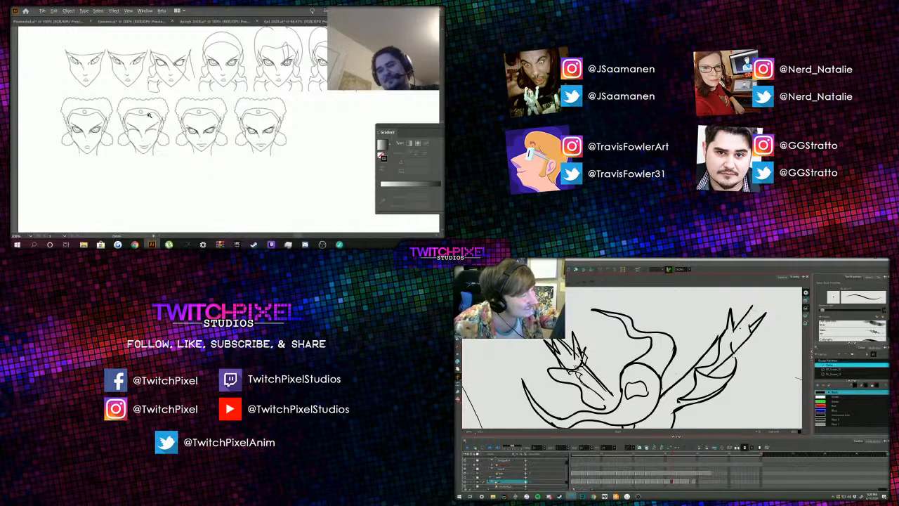
{"action": "scroll", "coordinate": [149, 116], "scroll_direction": "up", "scroll_amount": 1}
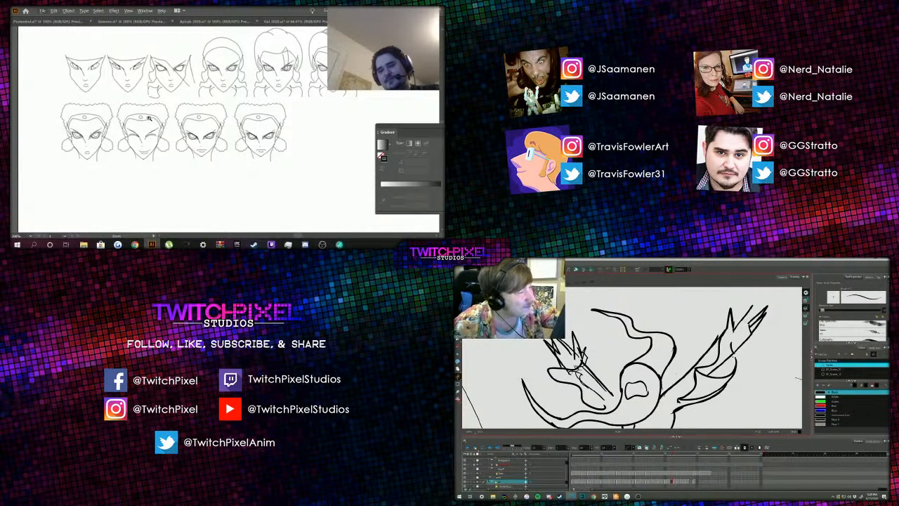
Step: Compare the open-eyed and winking expressions of the first two heads up close and within the whole row
{"action": "scroll", "coordinate": [149, 118], "scroll_direction": "up", "scroll_amount": 2}
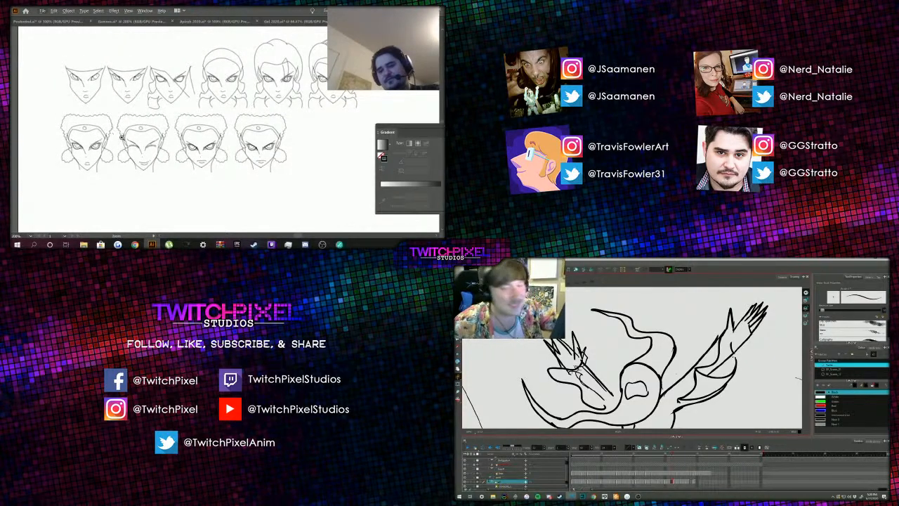
{"action": "scroll", "coordinate": [116, 135], "scroll_direction": "up", "scroll_amount": 1}
{"action": "scroll", "coordinate": [205, 120], "scroll_direction": "up", "scroll_amount": 1}
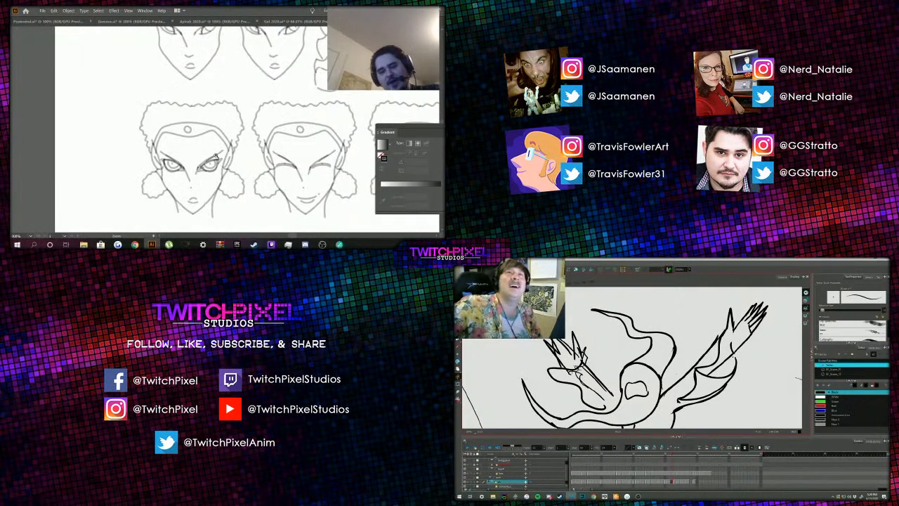
{"action": "key", "text": "a"}
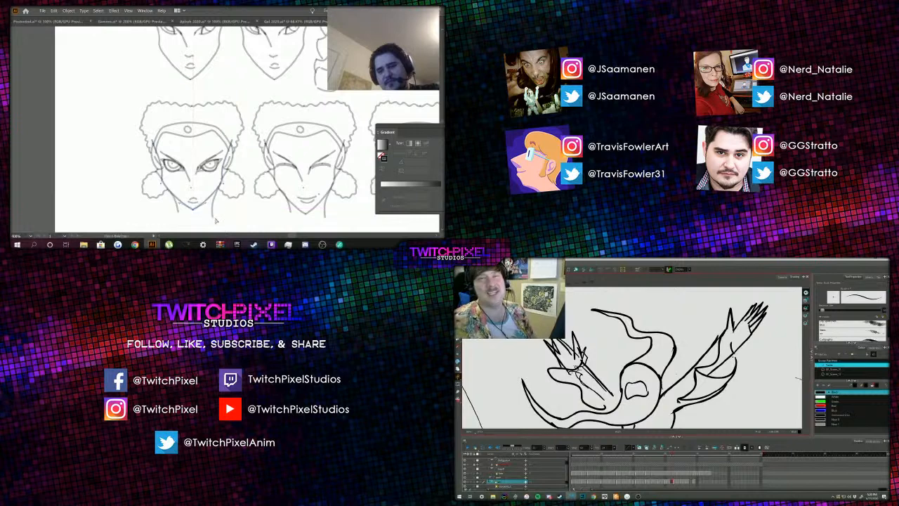
{"action": "scroll", "coordinate": [274, 165], "scroll_direction": "down", "scroll_amount": 1}
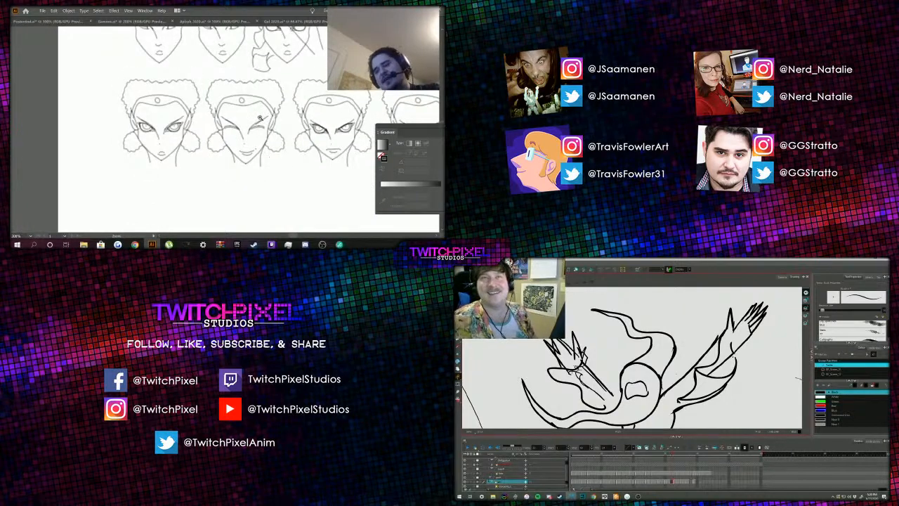
{"action": "scroll", "coordinate": [181, 121], "scroll_direction": "up", "scroll_amount": 1}
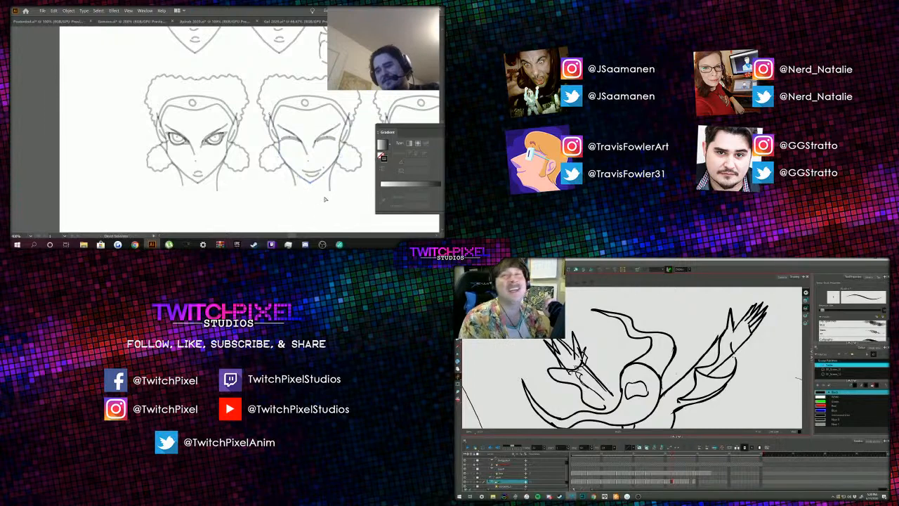
{"action": "scroll", "coordinate": [295, 89], "scroll_direction": "down", "scroll_amount": 1}
{"action": "scroll", "coordinate": [295, 90], "scroll_direction": "down", "scroll_amount": 1}
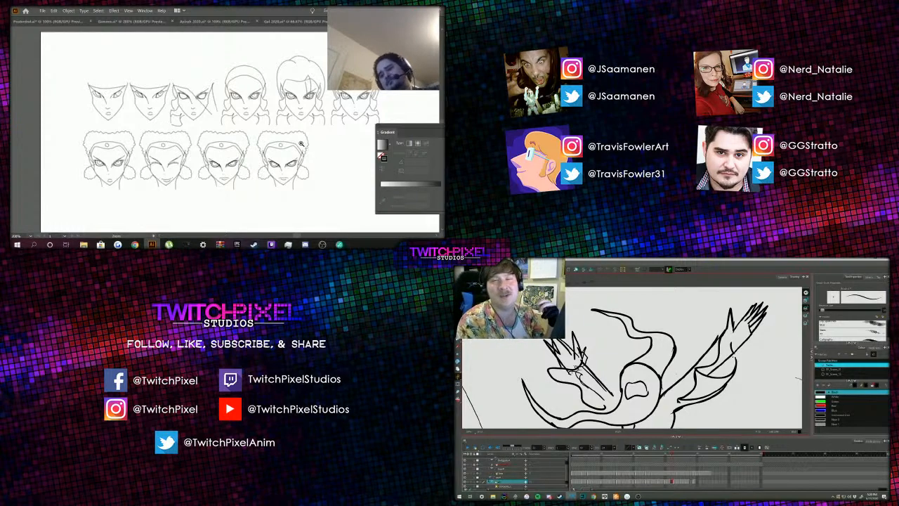
Step: Examine the fourth head's face up close and against the third head and the earlier head designs above
{"action": "left_click", "coordinate": [264, 142]}
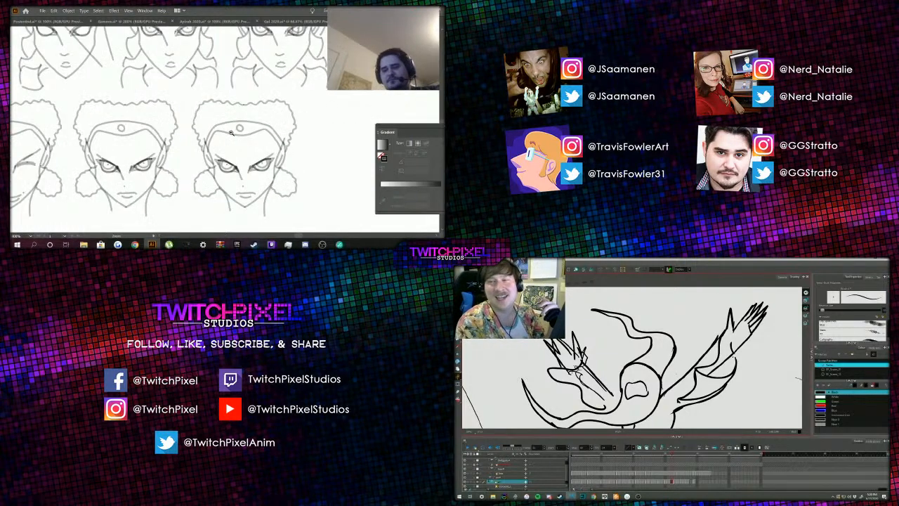
{"action": "left_click", "coordinate": [219, 176]}
{"action": "scroll", "coordinate": [220, 177], "scroll_direction": "up", "scroll_amount": 2}
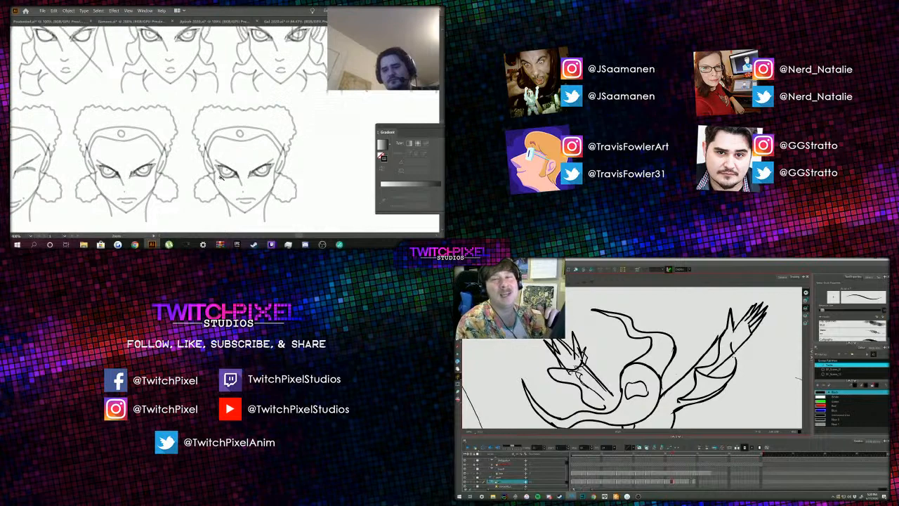
{"action": "left_click", "coordinate": [188, 120], "text": "alt"}
{"action": "left_click", "coordinate": [189, 119], "text": "alt"}
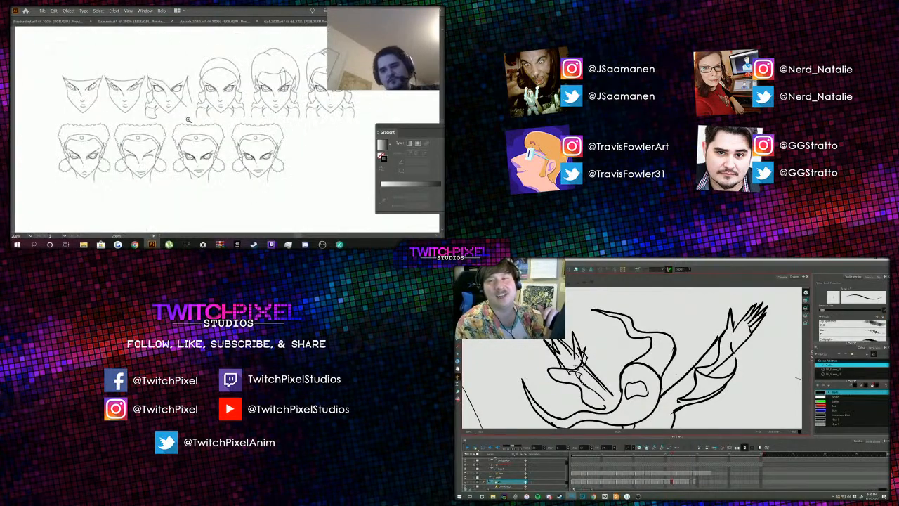
{"action": "scroll", "coordinate": [188, 120], "scroll_direction": "up", "scroll_amount": 4}
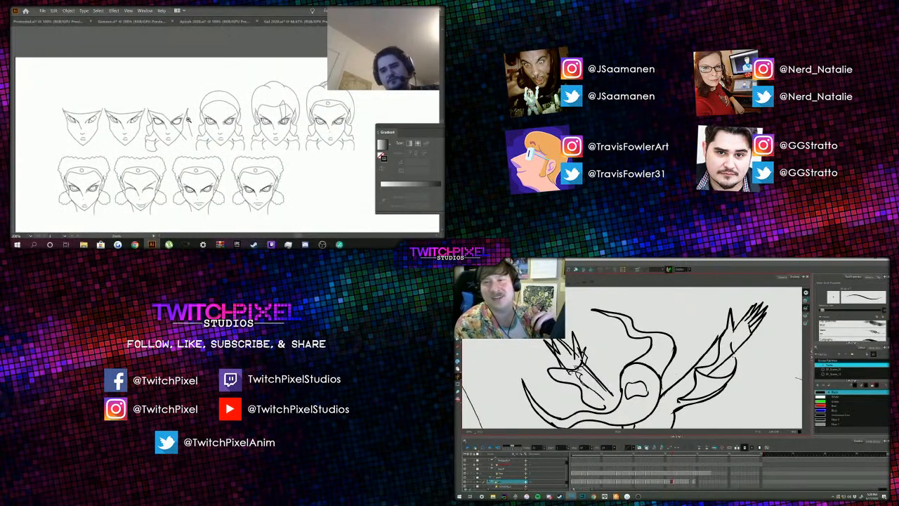
{"action": "left_click", "coordinate": [230, 146]}
{"action": "left_click", "coordinate": [243, 169]}
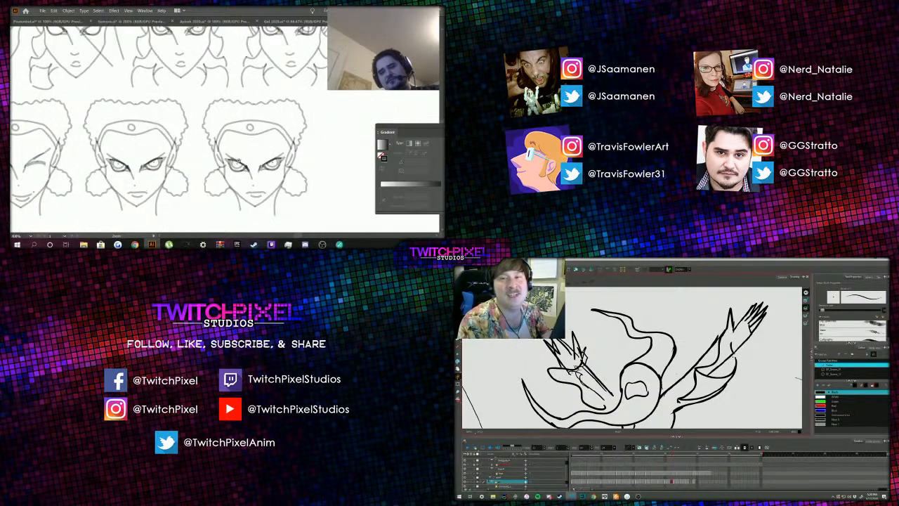
{"action": "left_click", "coordinate": [249, 138]}
{"action": "scroll", "coordinate": [249, 140], "scroll_direction": "down", "scroll_amount": 3}
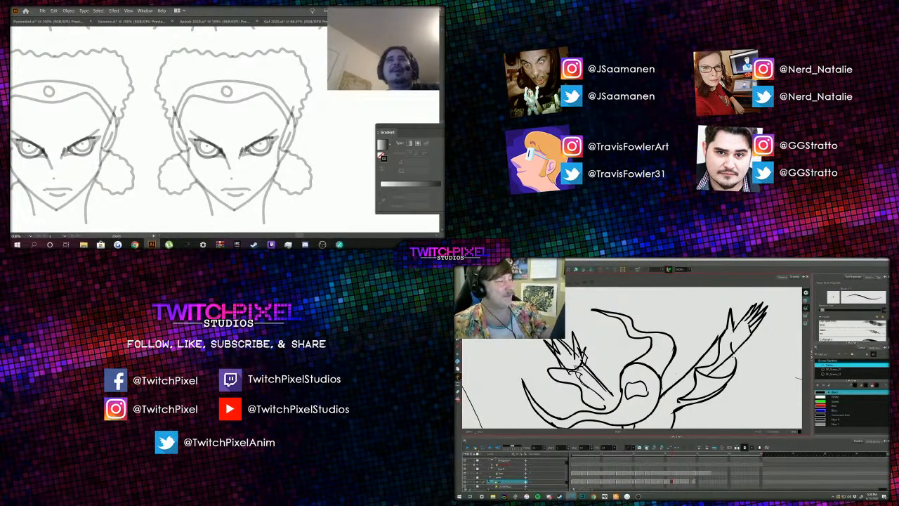
Step: Switch to the animation program, undo the last strokes on the horned creature's raised hand and redraw its finger line
{"action": "key", "text": "ctrl+z"}
{"action": "key", "text": "ctrl+z"}
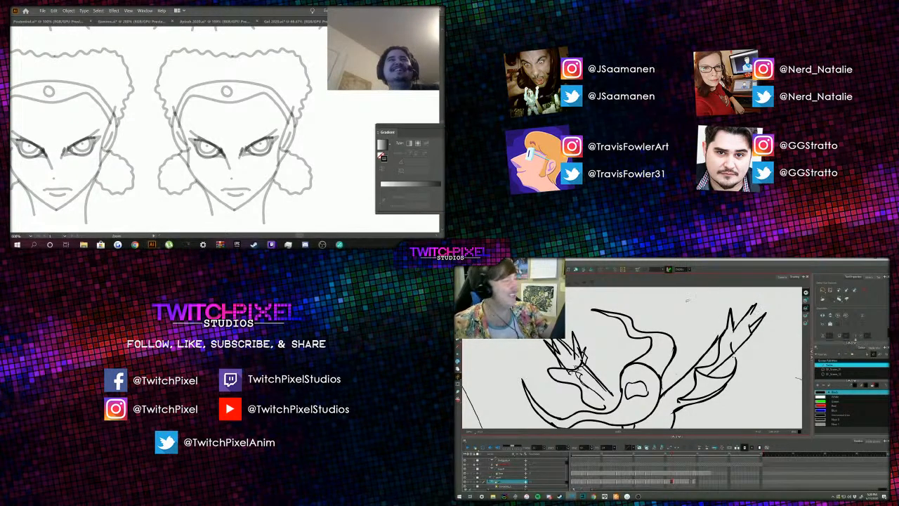
{"action": "mouse_move", "coordinate": [752, 330]}
{"action": "left_mouse_down"}
{"action": "mouse_move", "coordinate": [748, 319]}
{"action": "mouse_move", "coordinate": [766, 304]}
{"action": "left_mouse_up"}
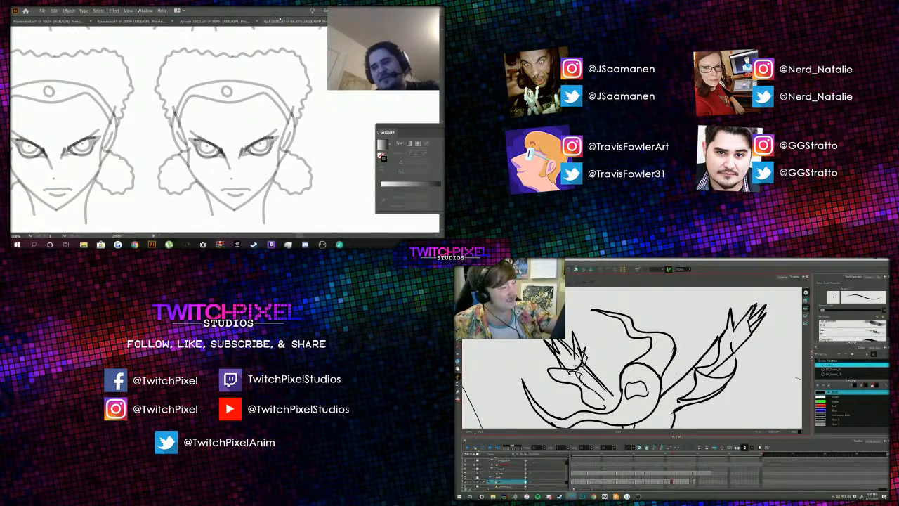
{"action": "left_click_drag", "start_coordinate": [272, 80], "coordinate": [281, 85]}
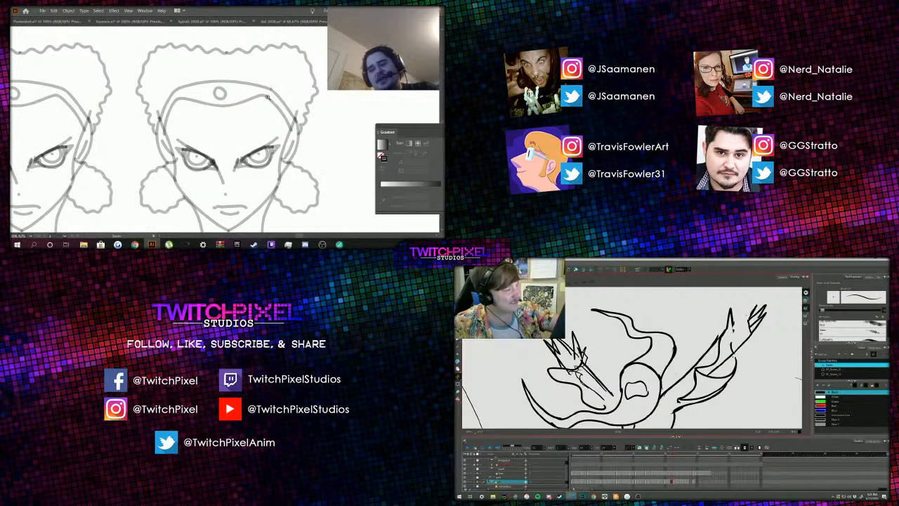
{"action": "left_click", "coordinate": [254, 117], "text": "alt"}
{"action": "left_click", "coordinate": [237, 123], "text": "alt"}
{"action": "left_click", "coordinate": [205, 148]}
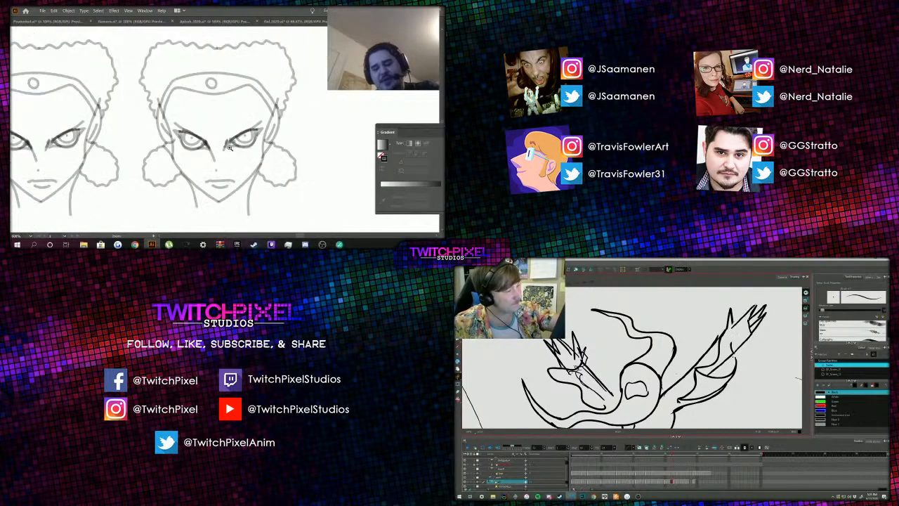
{"action": "left_click_drag", "start_coordinate": [218, 125], "coordinate": [244, 117]}
{"action": "key", "text": "ctrl+z"}
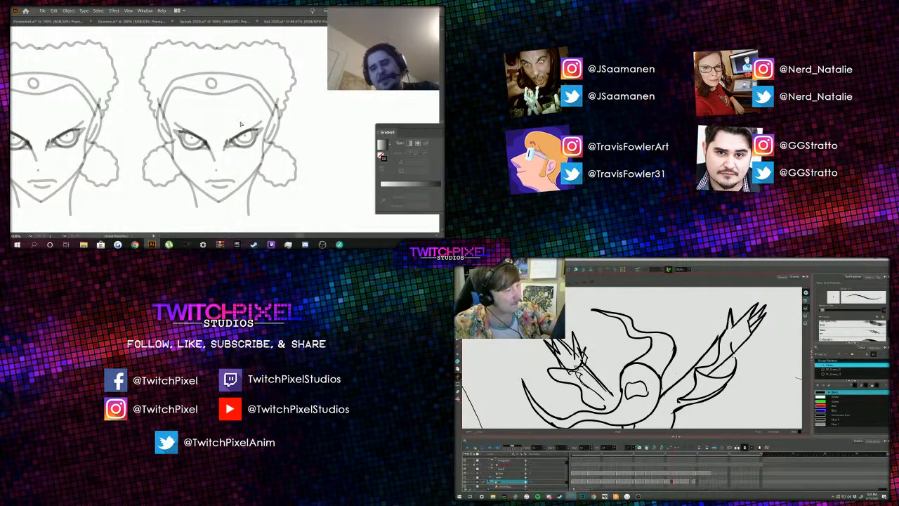
Step: Paint a bold black upper-lid line slanting down toward the nose over the fourth head's eye on the side away from the third head
{"action": "left_click", "coordinate": [229, 134]}
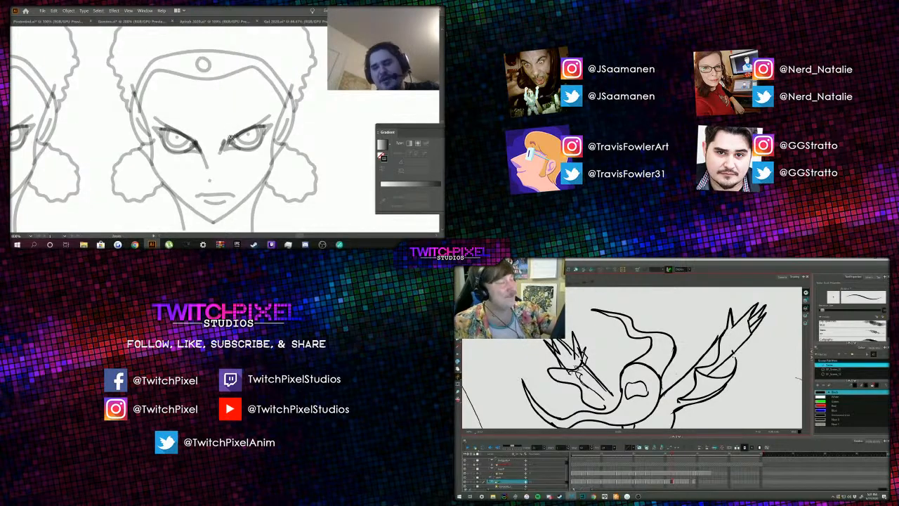
{"action": "key", "text": "alt+s"}
{"action": "left_click_drag", "start_coordinate": [221, 147], "coordinate": [269, 114]}
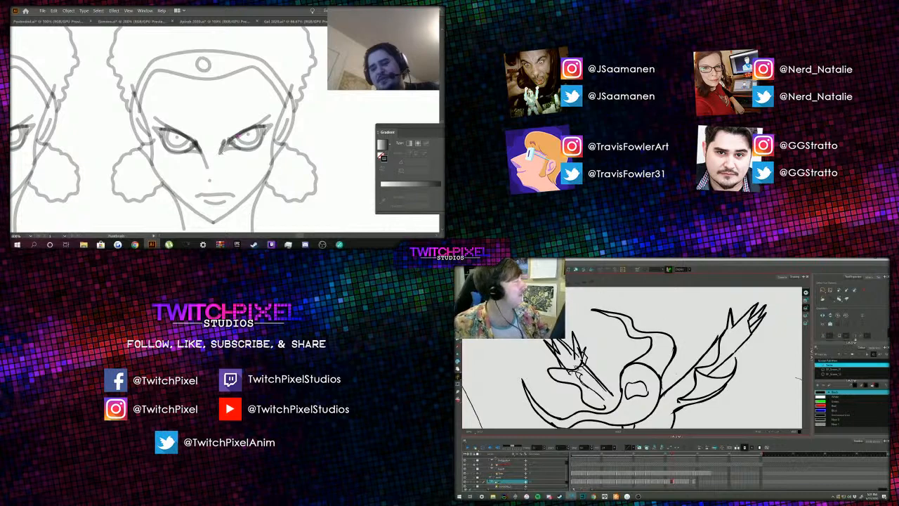
{"action": "key", "text": "alt+b"}
{"action": "mouse_move", "coordinate": [223, 145]}
{"action": "left_mouse_down"}
{"action": "mouse_move", "coordinate": [271, 108]}
{"action": "mouse_move", "coordinate": [222, 150]}
{"action": "mouse_move", "coordinate": [269, 115]}
{"action": "left_mouse_up"}
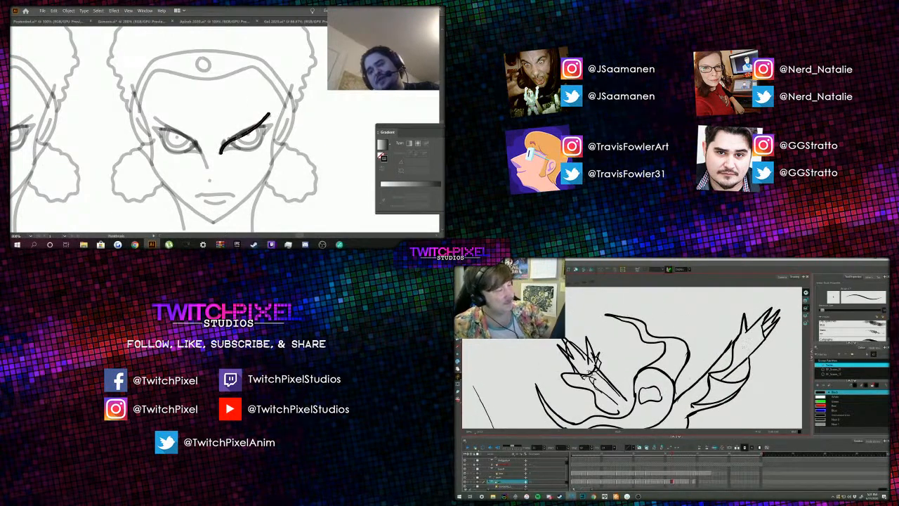
{"action": "key", "text": "ctrl+z"}
{"action": "left_click_drag", "start_coordinate": [219, 153], "coordinate": [264, 122]}
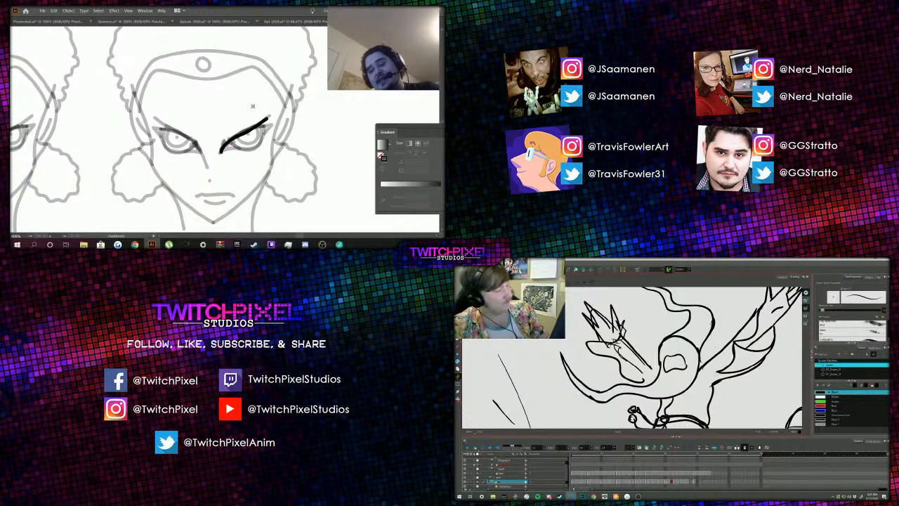
{"action": "left_click", "coordinate": [221, 121], "text": "ctrl"}
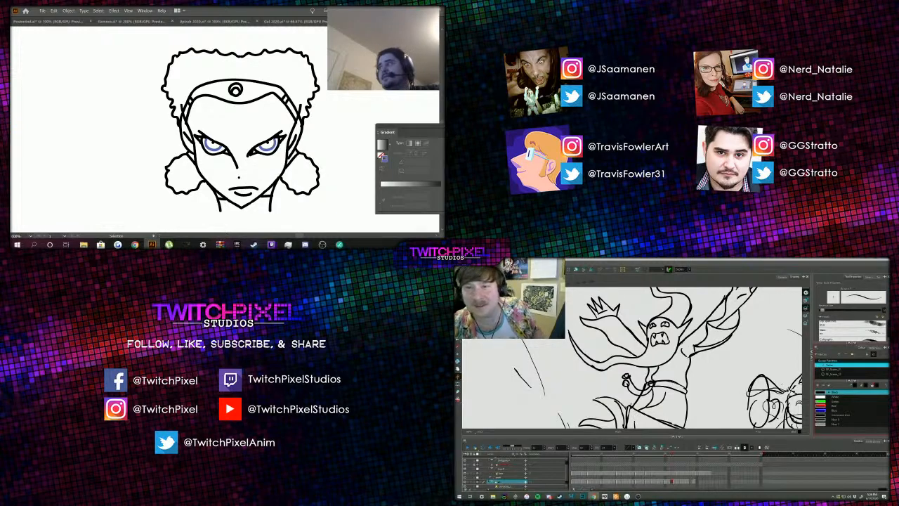
Step: Recolour the strokes of both face-outline halves and the brow-to-nose line to a muted reddish brown
{"action": "left_click", "coordinate": [239, 205]}
{"action": "left_click", "coordinate": [231, 205], "text": "shift"}
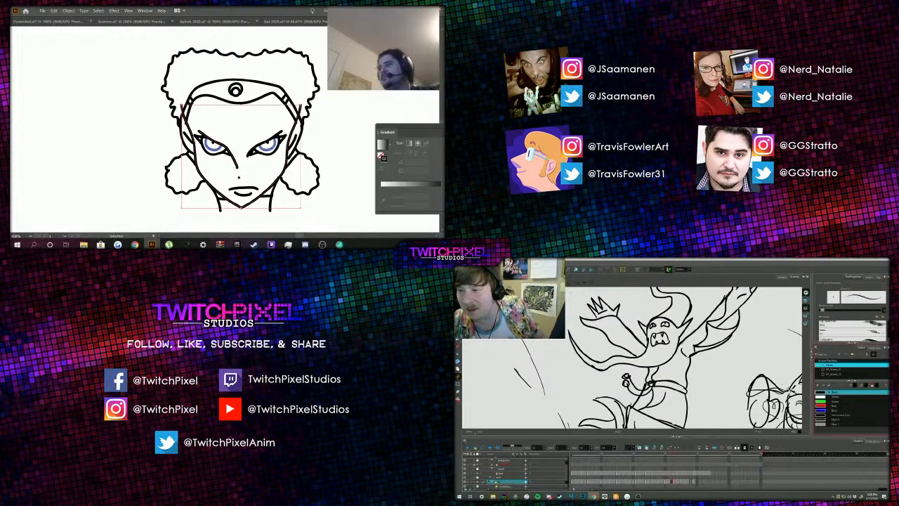
{"action": "left_click_drag", "start_coordinate": [298, 138], "coordinate": [297, 135]}
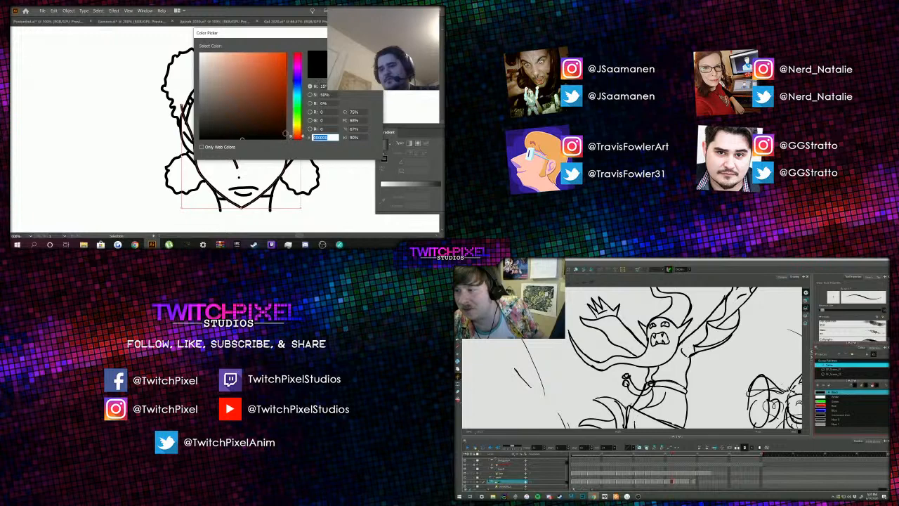
{"action": "left_click_drag", "start_coordinate": [250, 91], "coordinate": [238, 94]}
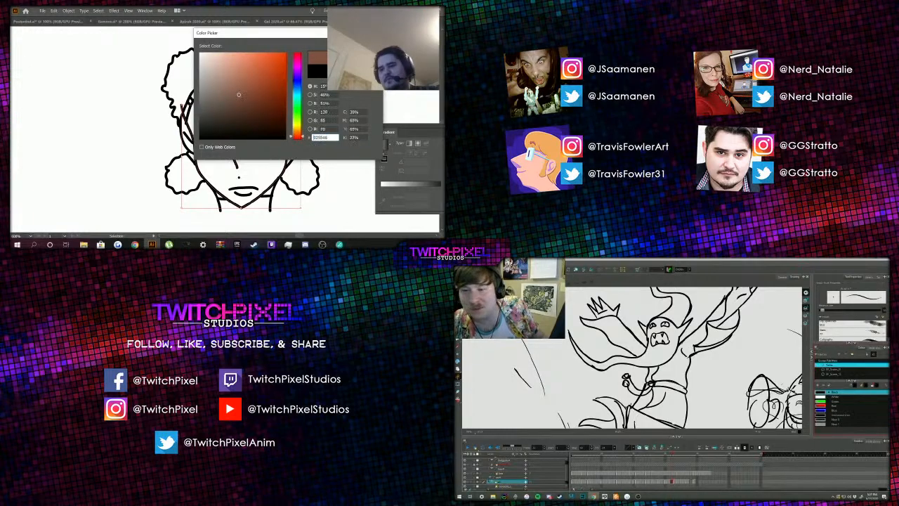
{"action": "key", "text": "Return"}
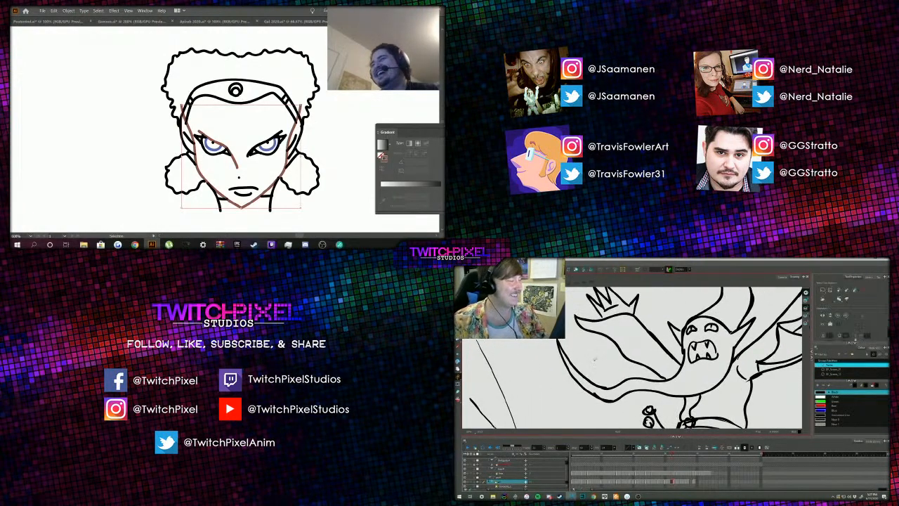
{"action": "left_click", "coordinate": [249, 123]}
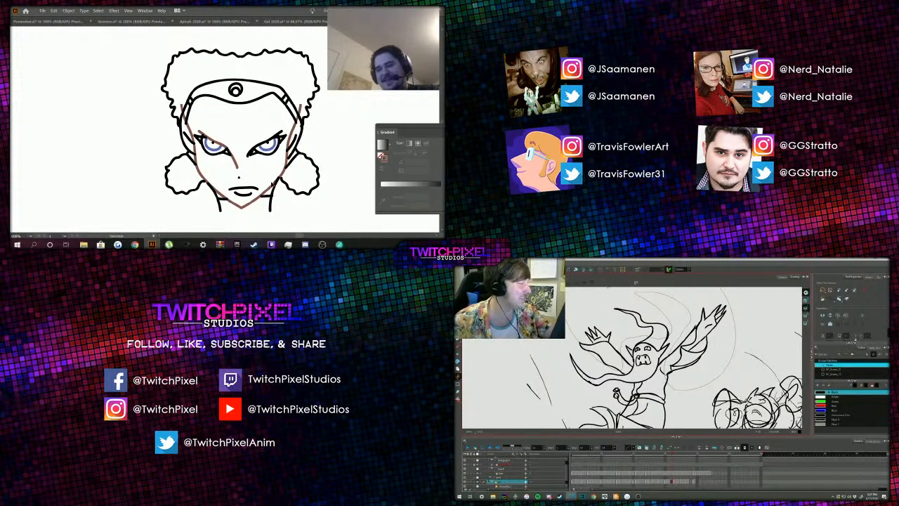
Step: Change the stacking order of the brown face-outline half on the nose-line side relative to the black lines
{"action": "left_click", "coordinate": [274, 184]}
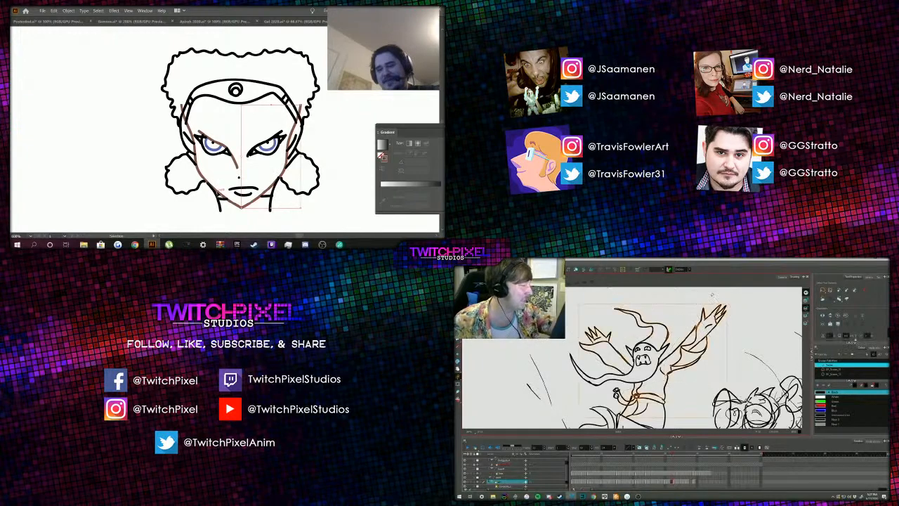
{"action": "left_click", "coordinate": [211, 191]}
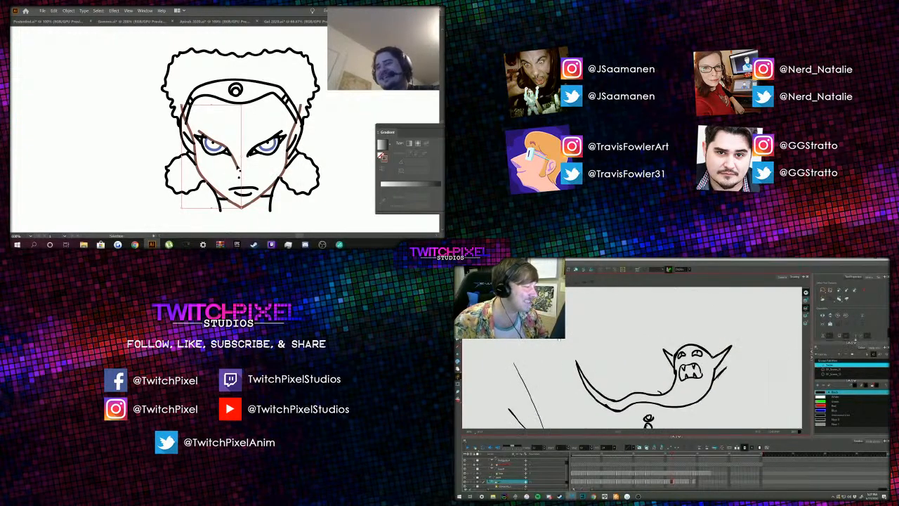
{"action": "right_click", "coordinate": [240, 164]}
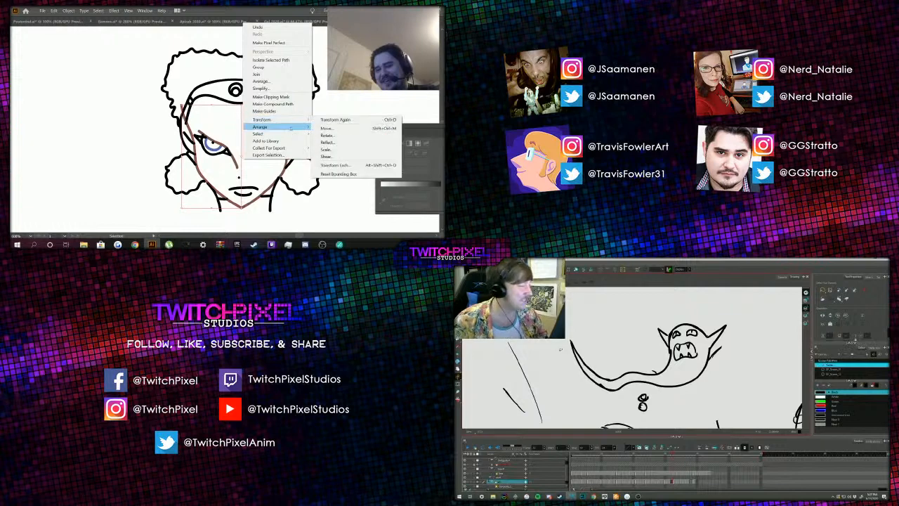
{"action": "mouse_move", "coordinate": [293, 128]}
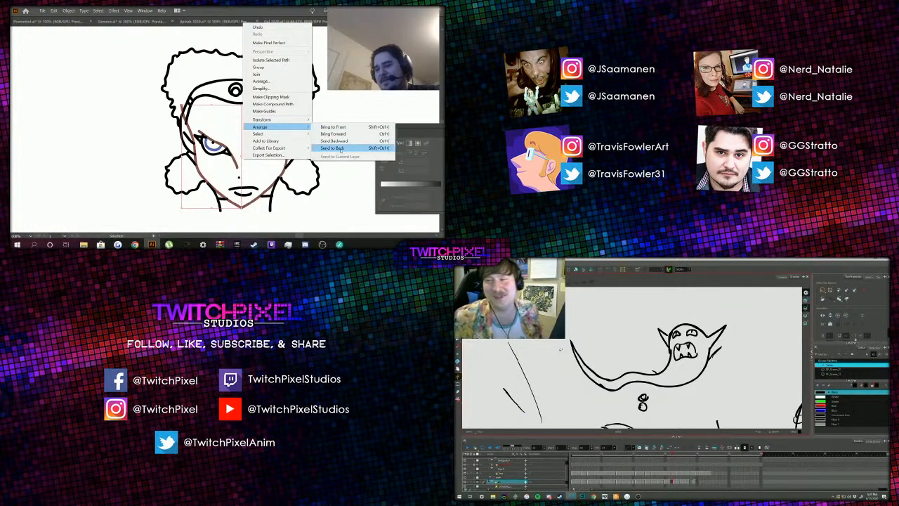
{"action": "left_click", "coordinate": [346, 126]}
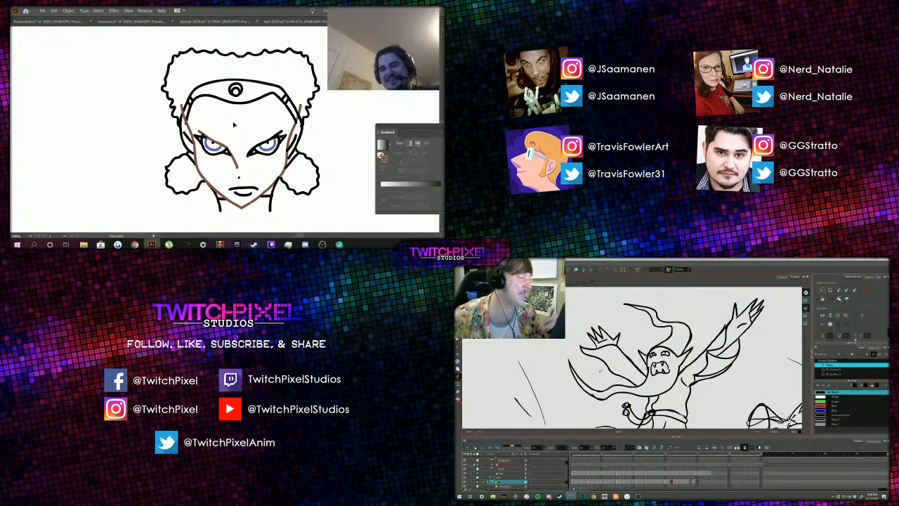
Step: Recolour the brow-to-nose line black by sampling the stroke of the headband with the Eyedropper
{"action": "scroll", "coordinate": [242, 117], "scroll_direction": "up", "scroll_amount": 1}
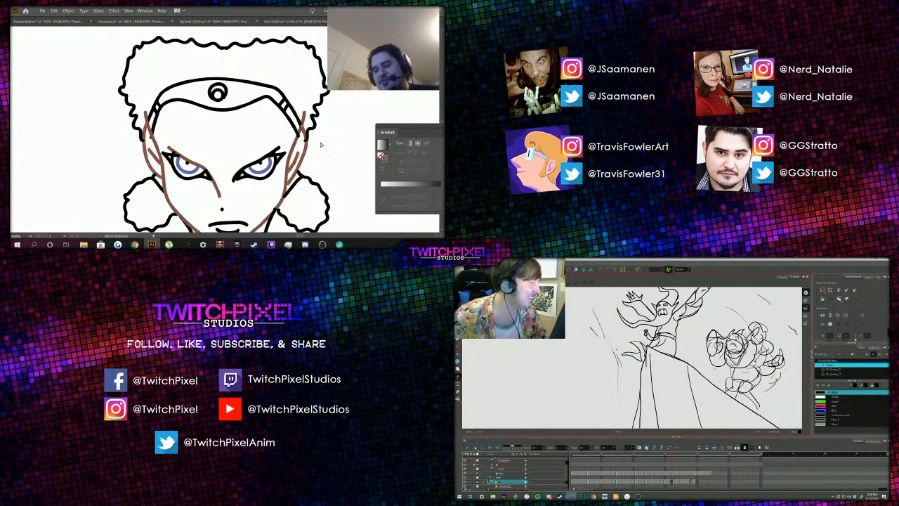
{"action": "left_click", "coordinate": [216, 138], "text": "alt"}
{"action": "left_click", "coordinate": [219, 142]}
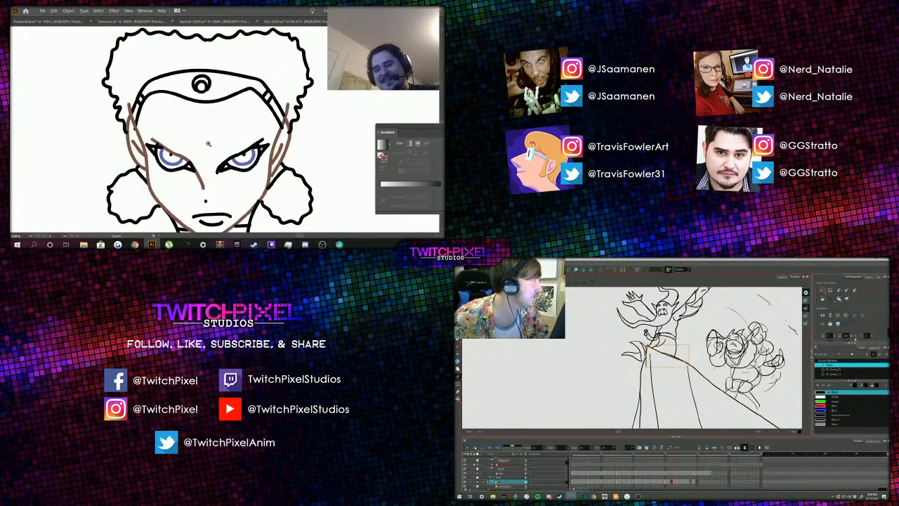
{"action": "left_click", "coordinate": [208, 144]}
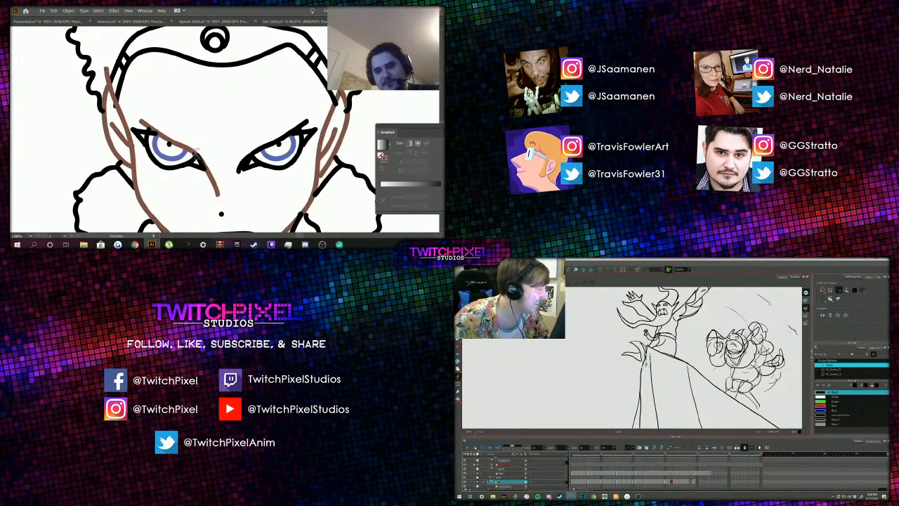
{"action": "left_click", "coordinate": [198, 152]}
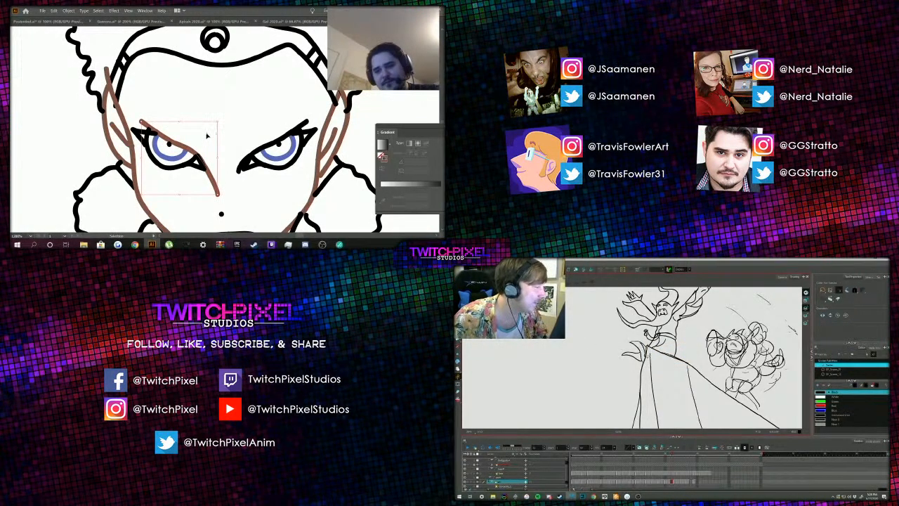
{"action": "key", "text": "i"}
{"action": "left_click", "coordinate": [210, 66]}
{"action": "key", "text": "v"}
{"action": "left_click", "coordinate": [204, 98]}
Step: Recolour both neck lines reddish brown by sampling the face outline at the chin
{"action": "key", "text": "z"}
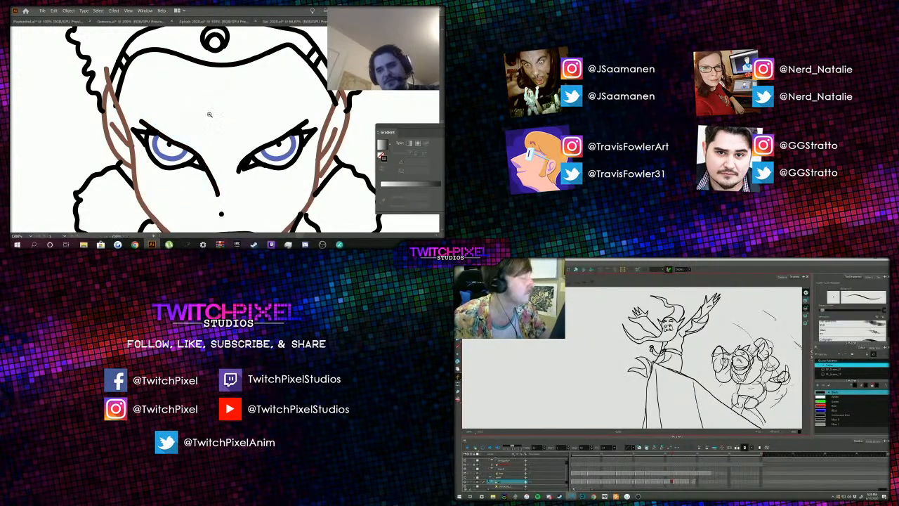
{"action": "left_click", "coordinate": [210, 114], "text": "alt"}
{"action": "left_click", "coordinate": [202, 128], "text": "alt"}
{"action": "scroll", "coordinate": [250, 156], "scroll_direction": "down", "scroll_amount": 2}
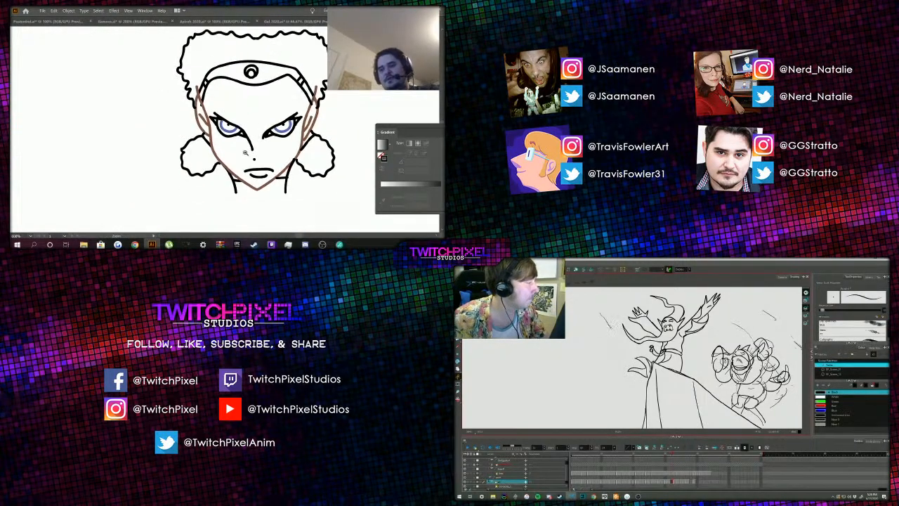
{"action": "scroll", "coordinate": [258, 150], "scroll_direction": "up", "scroll_amount": 1}
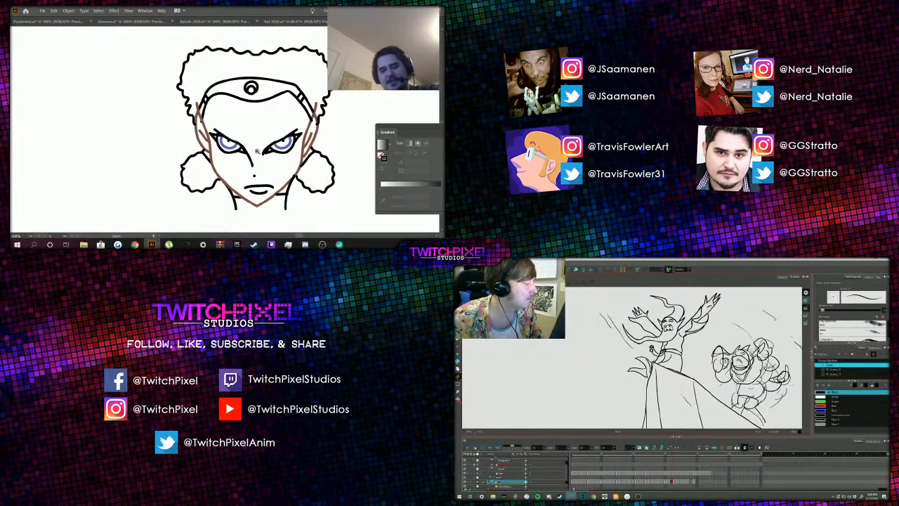
{"action": "left_click", "coordinate": [286, 203]}
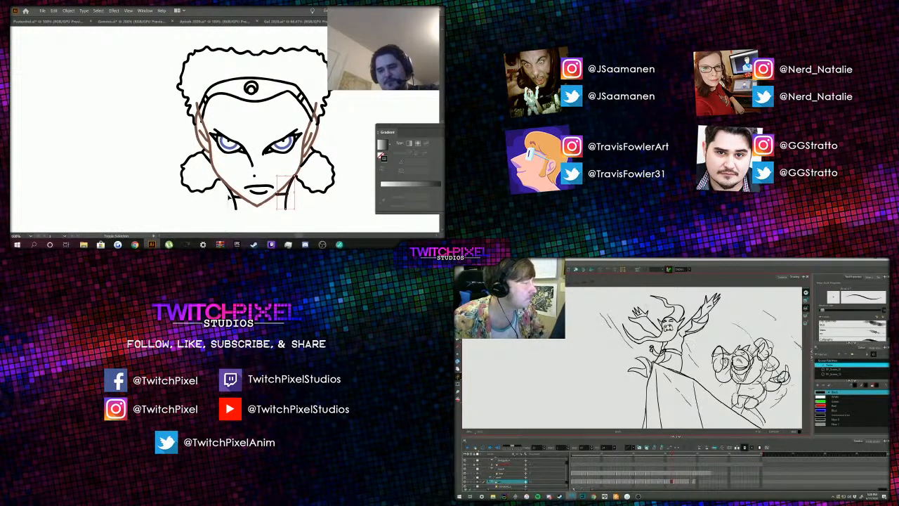
{"action": "left_click", "coordinate": [231, 200], "text": "shift"}
{"action": "key", "text": "i"}
{"action": "left_click", "coordinate": [252, 205]}
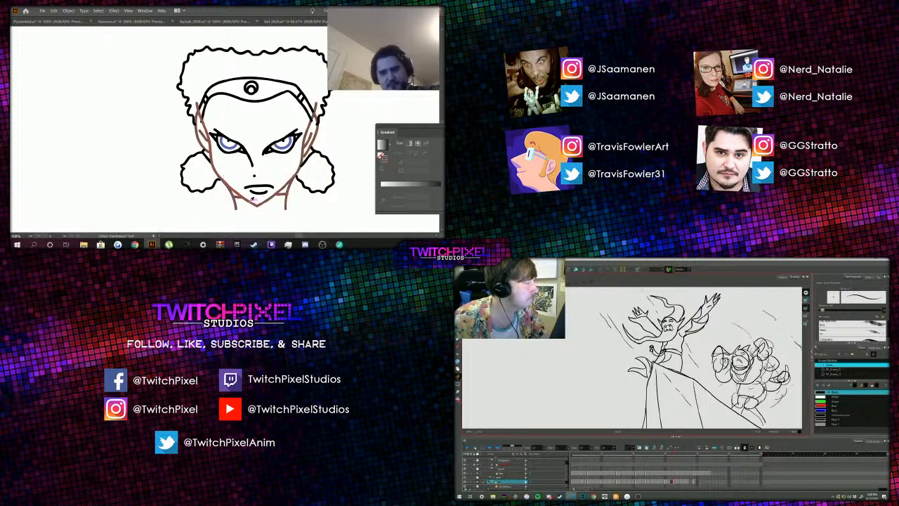
Step: Select the curly hair outline and both hair puffs and set their stroke colour to the neutral grey 6D6D6D
{"action": "key", "text": "z"}
{"action": "left_click", "coordinate": [266, 115], "text": "alt"}
{"action": "scroll", "coordinate": [179, 125], "scroll_direction": "up", "scroll_amount": 5}
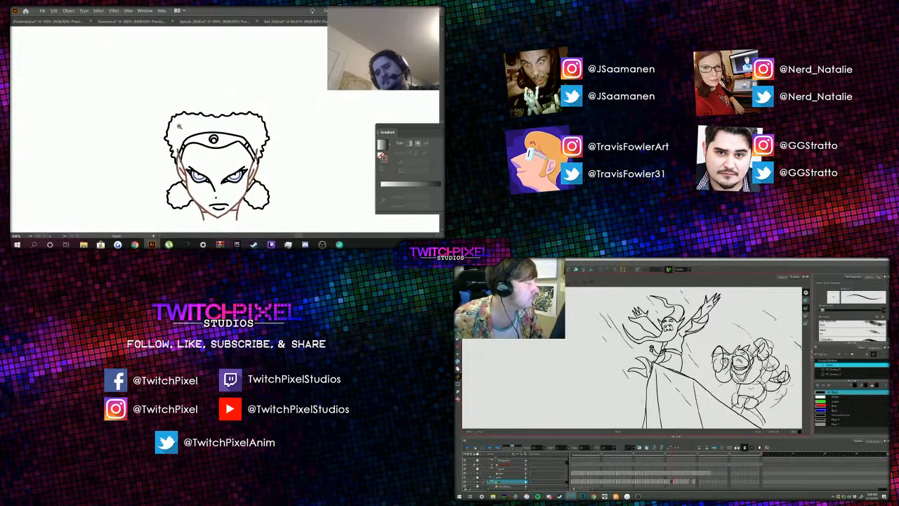
{"action": "scroll", "coordinate": [178, 130], "scroll_direction": "down", "scroll_amount": 4}
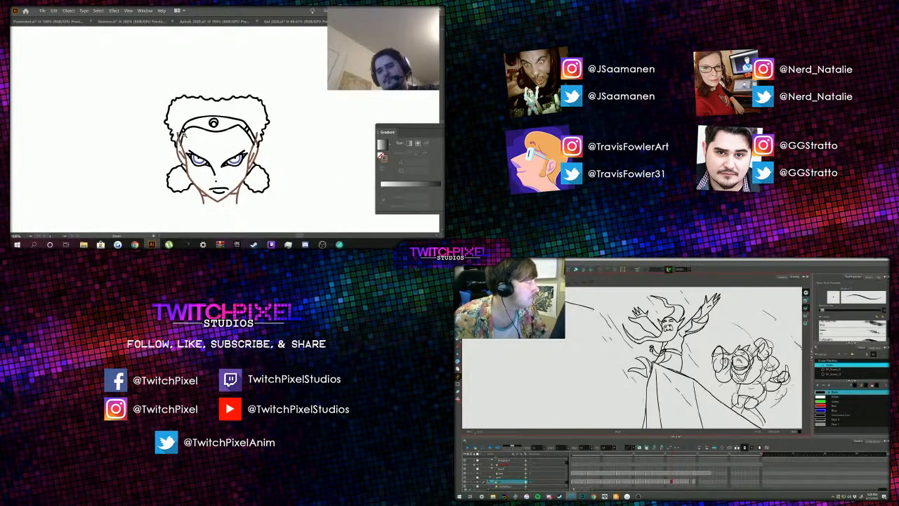
{"action": "left_click", "coordinate": [205, 138]}
{"action": "scroll", "coordinate": [202, 133], "scroll_direction": "down", "scroll_amount": 1}
{"action": "scroll", "coordinate": [202, 134], "scroll_direction": "down", "scroll_amount": 1}
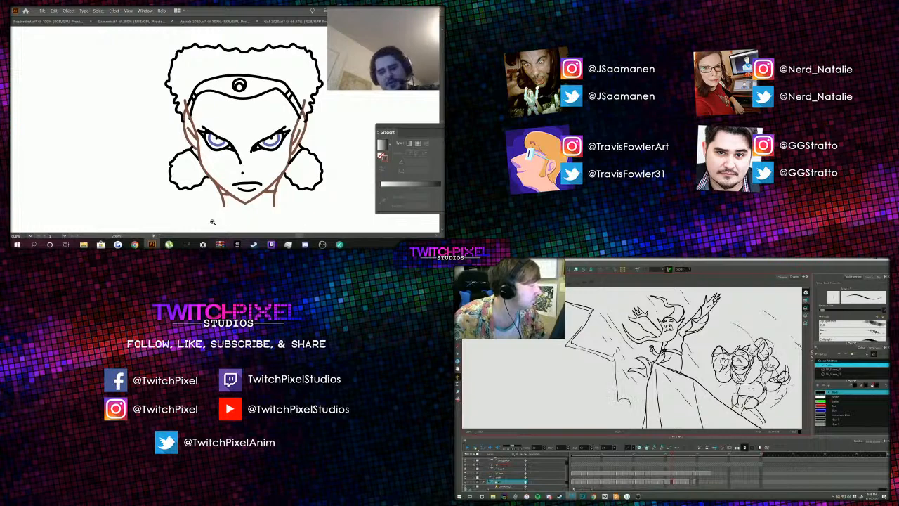
{"action": "left_click", "coordinate": [323, 181]}
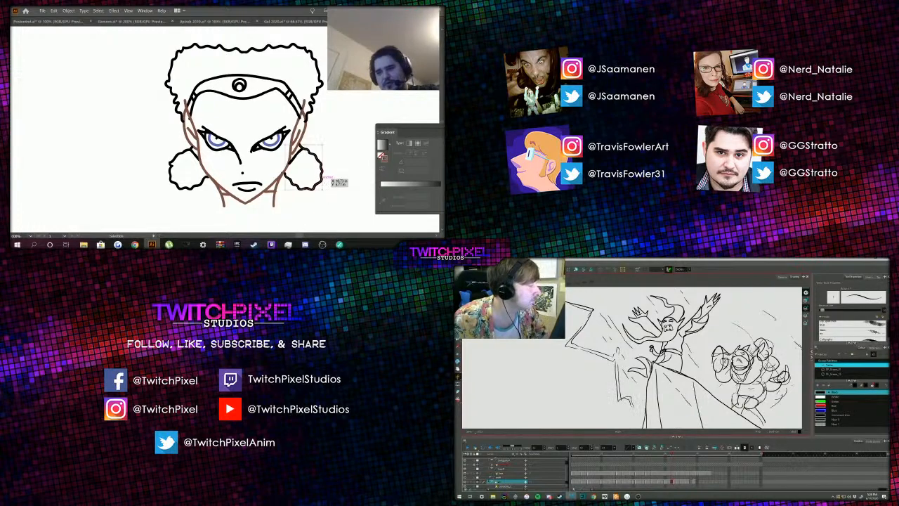
{"action": "left_click_drag", "start_coordinate": [272, 54], "coordinate": [154, 65]}
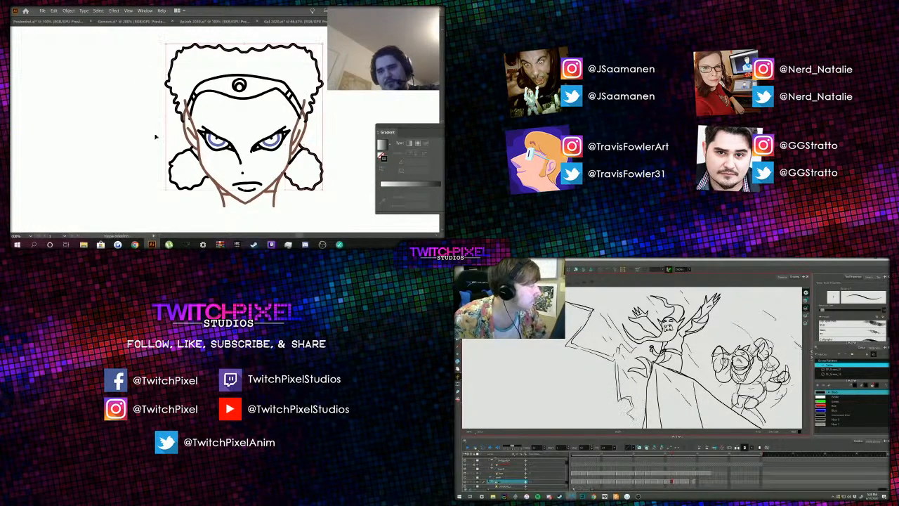
{"action": "left_click", "coordinate": [174, 157], "text": "shift"}
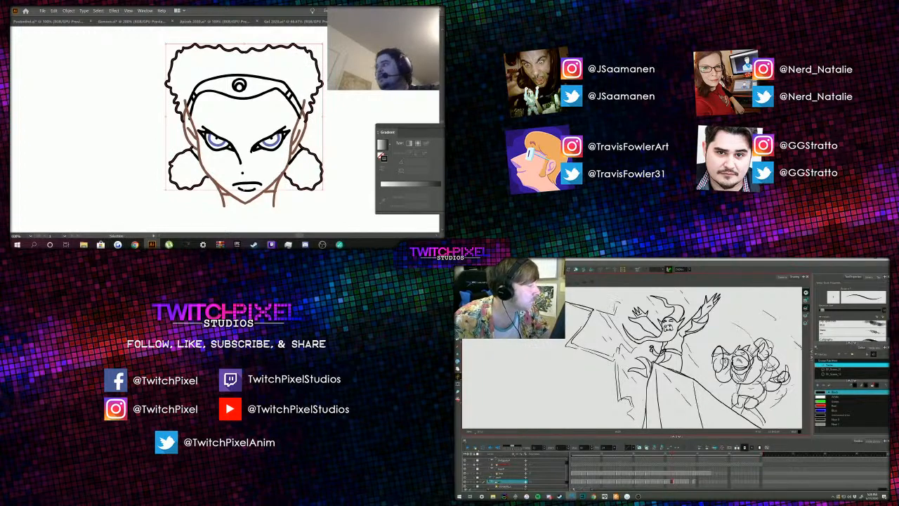
{"action": "double_click", "coordinate": [384, 159]}
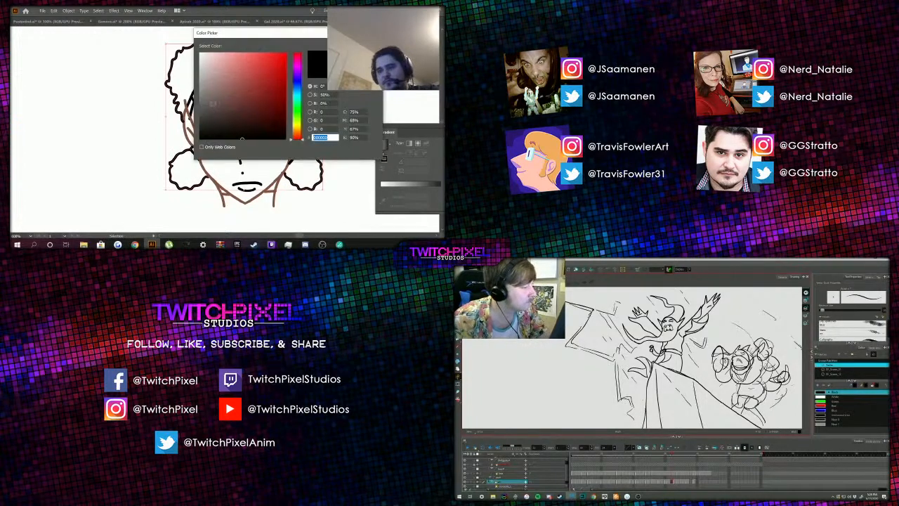
{"action": "left_click", "coordinate": [219, 115]}
{"action": "left_click_drag", "start_coordinate": [219, 115], "coordinate": [200, 108]}
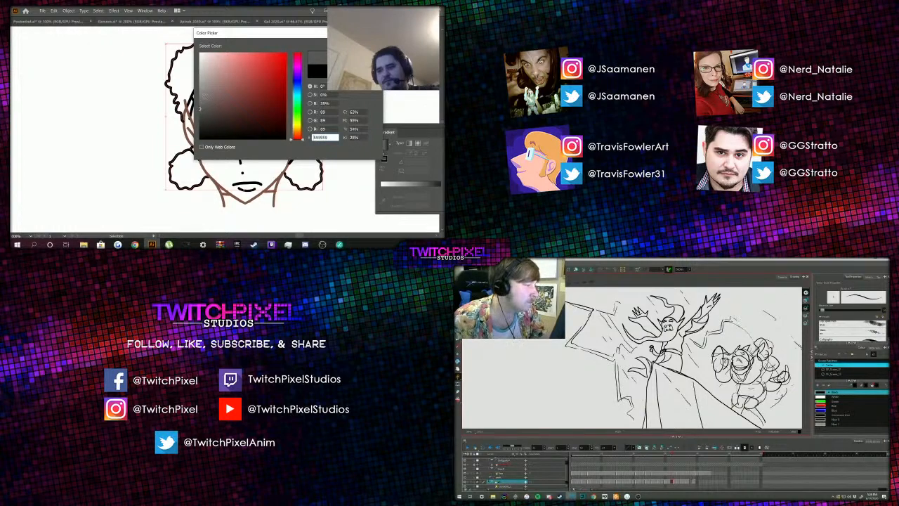
{"action": "left_click", "coordinate": [199, 104]}
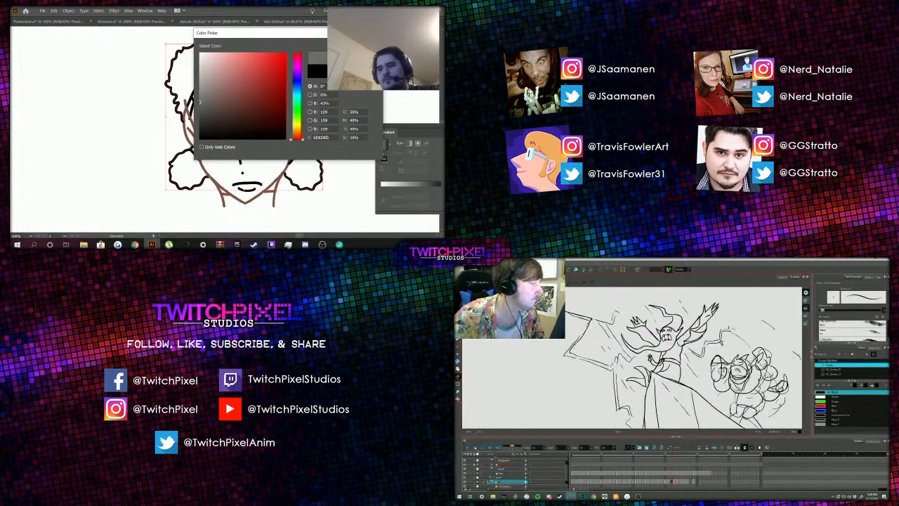
{"action": "left_click", "coordinate": [359, 54]}
{"action": "right_click", "coordinate": [333, 117]}
{"action": "left_click", "coordinate": [345, 114]}
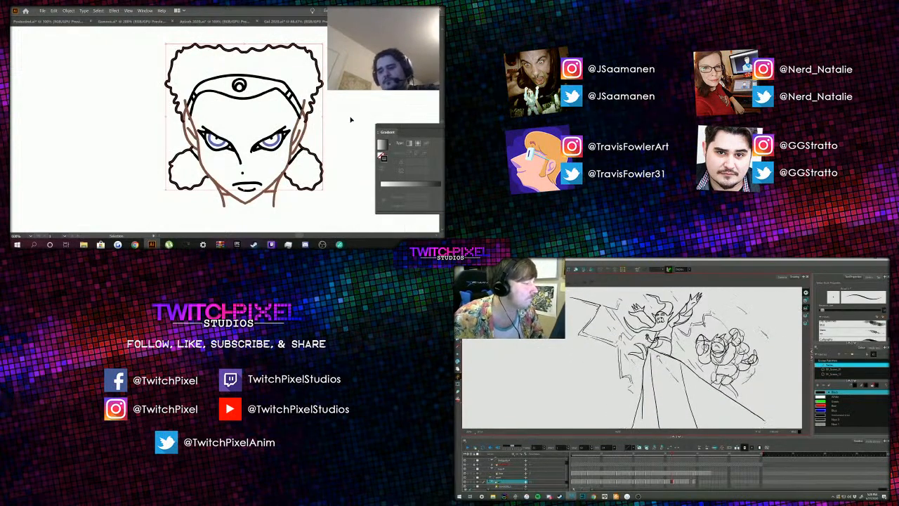
{"action": "right_click", "coordinate": [344, 121]}
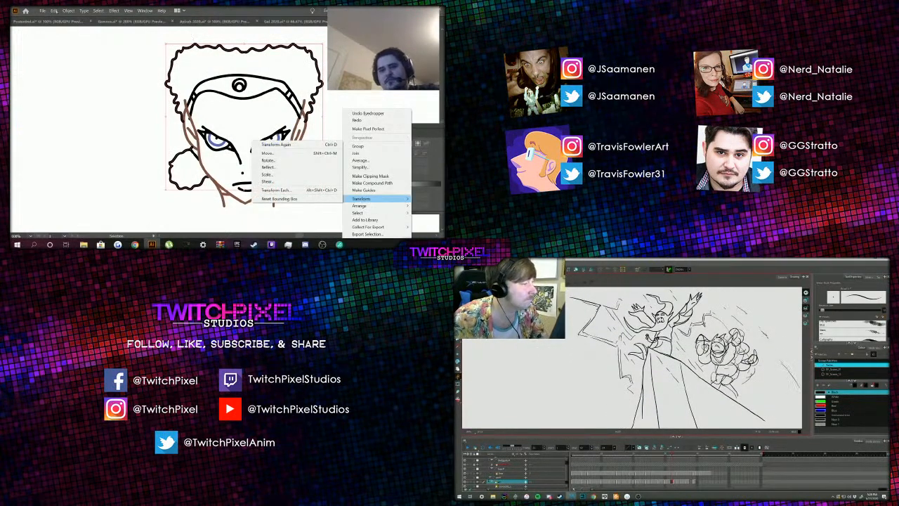
{"action": "left_click", "coordinate": [53, 11]}
{"action": "left_click", "coordinate": [61, 25]}
Step: Send the grey hair outline and both hair puffs to the back of the stacking order
{"action": "right_click", "coordinate": [335, 91]}
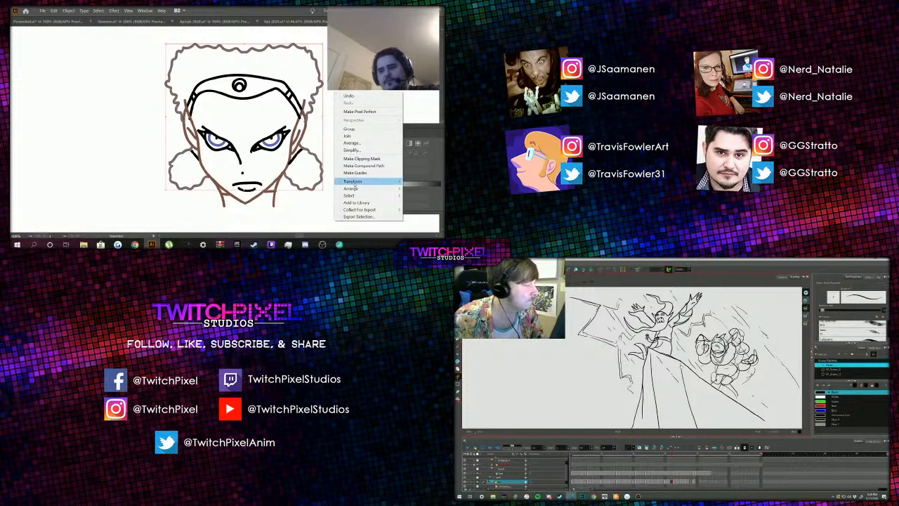
{"action": "mouse_move", "coordinate": [353, 183]}
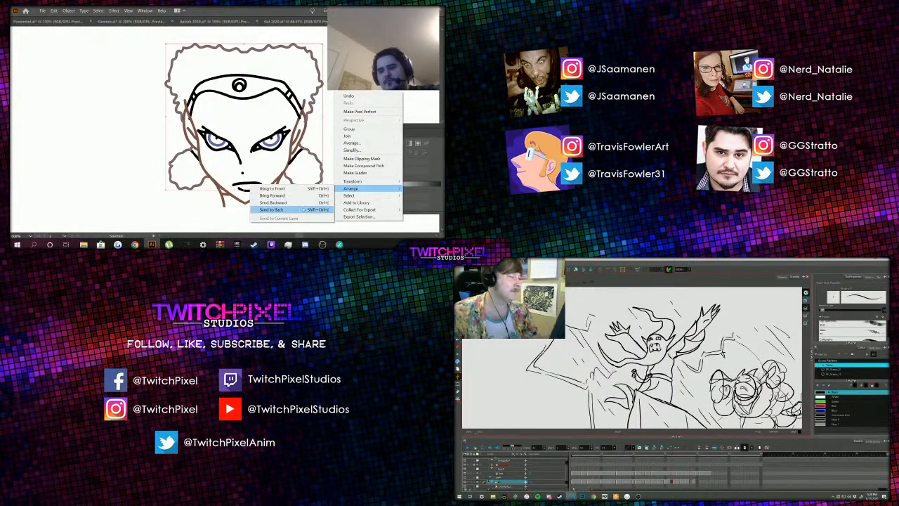
{"action": "left_click", "coordinate": [281, 209]}
{"action": "left_click", "coordinate": [349, 123]}
{"action": "scroll", "coordinate": [348, 124], "scroll_direction": "down", "scroll_amount": 1}
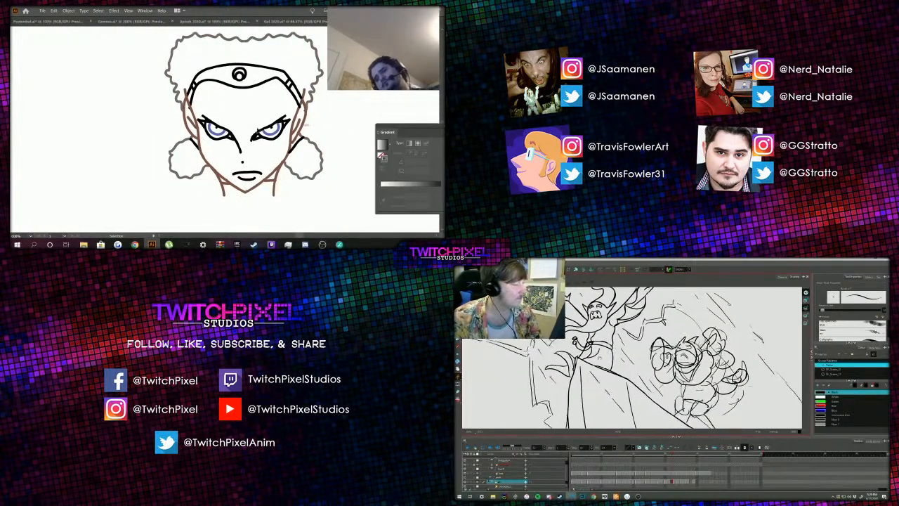
{"action": "scroll", "coordinate": [252, 132], "scroll_direction": "up", "scroll_amount": 2}
{"action": "scroll", "coordinate": [250, 130], "scroll_direction": "up", "scroll_amount": 1}
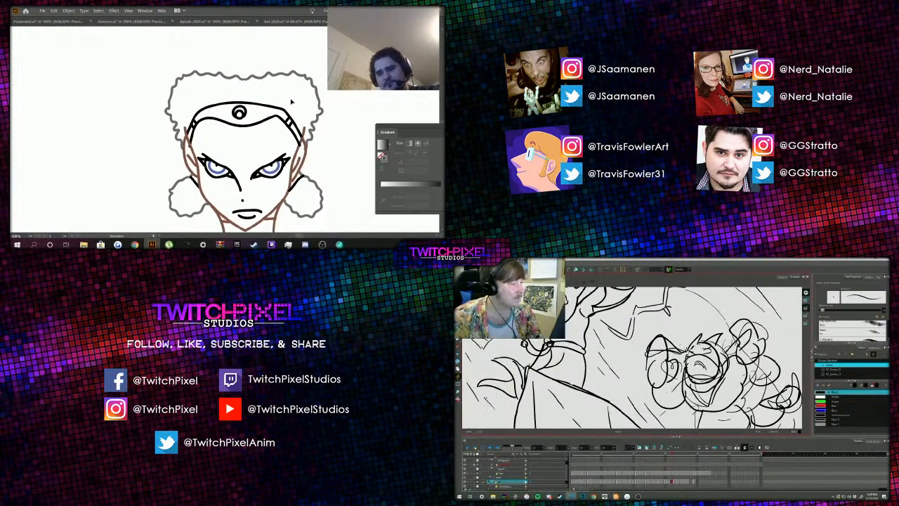
Step: Recolour the strokes of the headband and its round jewel to the muted gold 9B8250
{"action": "left_click", "coordinate": [201, 127]}
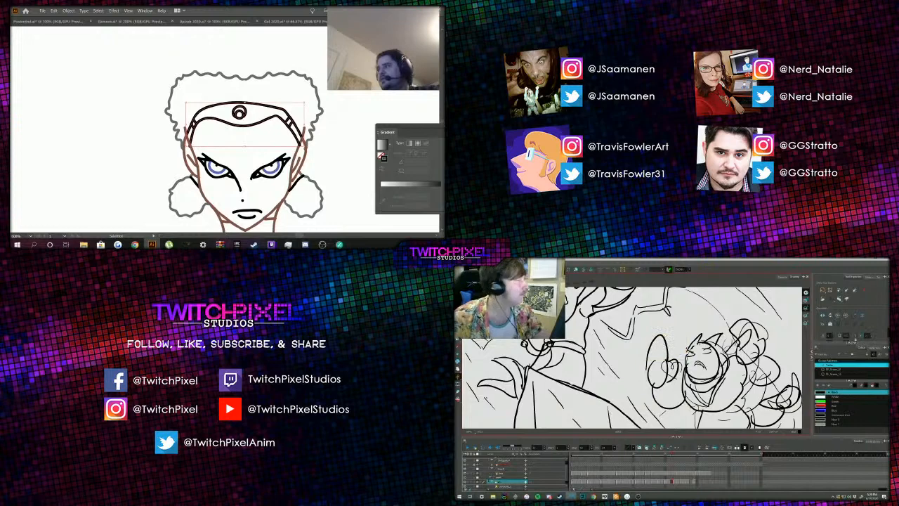
{"action": "double_click", "coordinate": [384, 159]}
{"action": "left_click", "coordinate": [296, 130]}
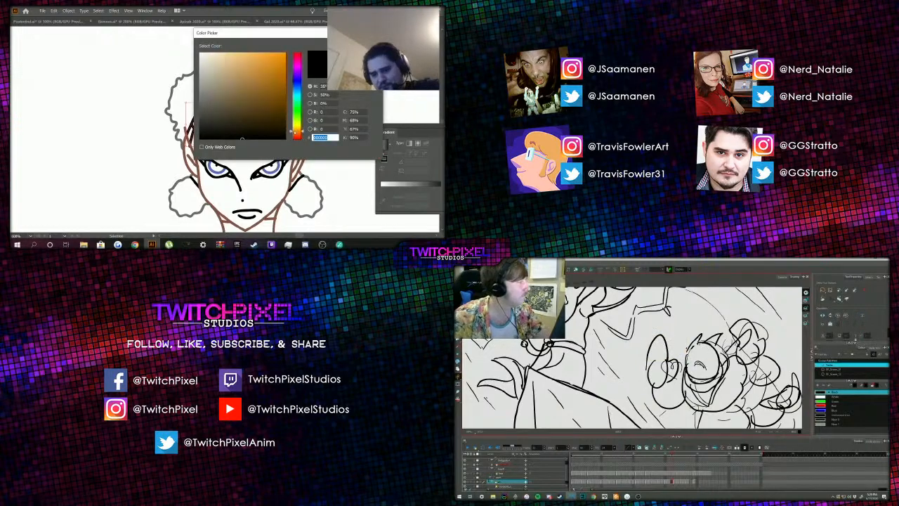
{"action": "mouse_move", "coordinate": [241, 71]}
{"action": "left_mouse_down"}
{"action": "mouse_move", "coordinate": [233, 67]}
{"action": "mouse_move", "coordinate": [242, 85]}
{"action": "left_mouse_up"}
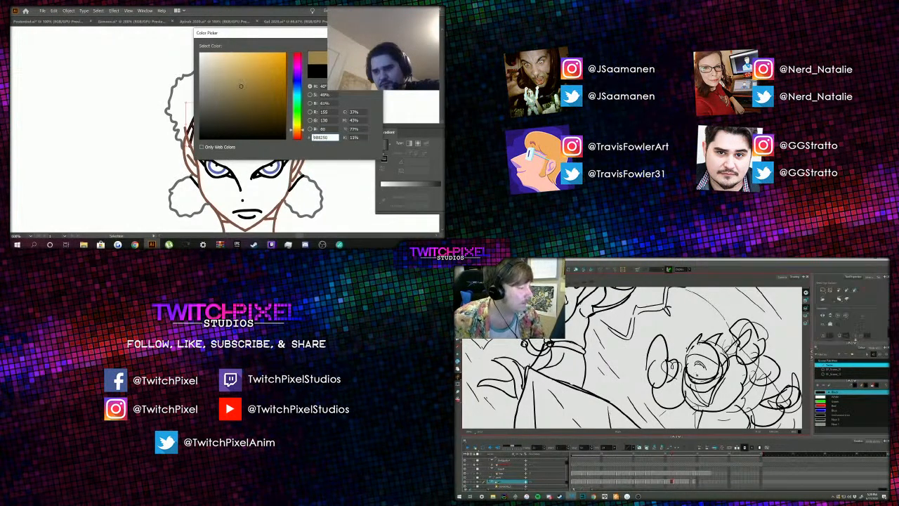
{"action": "left_click", "coordinate": [359, 50]}
{"action": "left_click", "coordinate": [338, 123]}
{"action": "scroll", "coordinate": [330, 126], "scroll_direction": "up", "scroll_amount": 1}
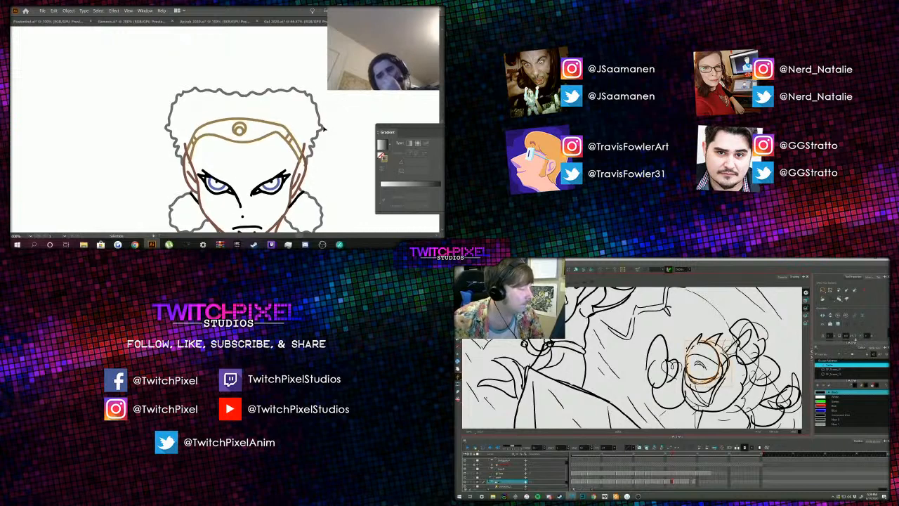
{"action": "scroll", "coordinate": [322, 129], "scroll_direction": "down", "scroll_amount": 2}
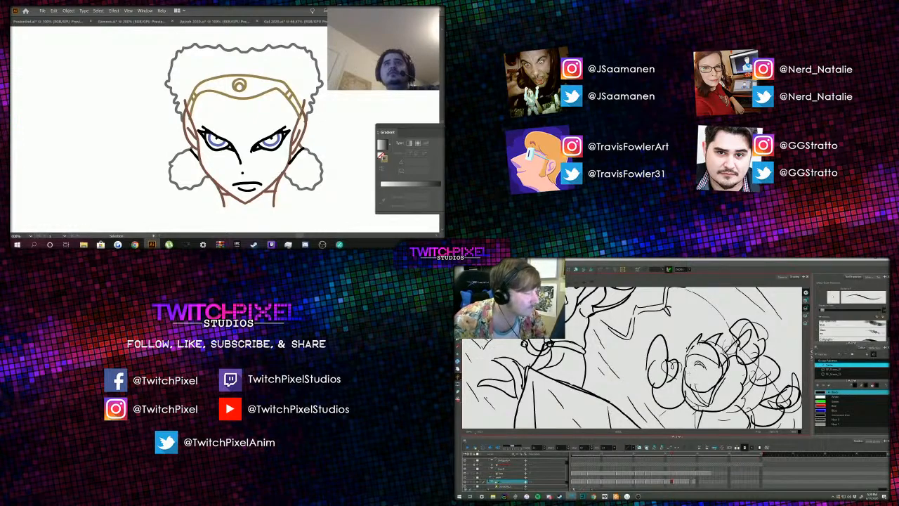
Step: Set the stroke of the face-outline half away from the nose line to the lighter reddish brown A07367
{"action": "left_click", "coordinate": [273, 181]}
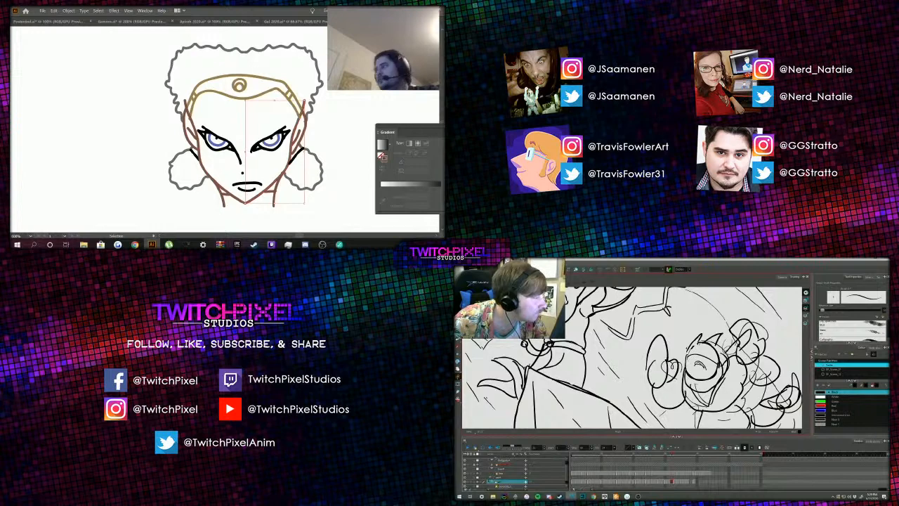
{"action": "double_click", "coordinate": [384, 158]}
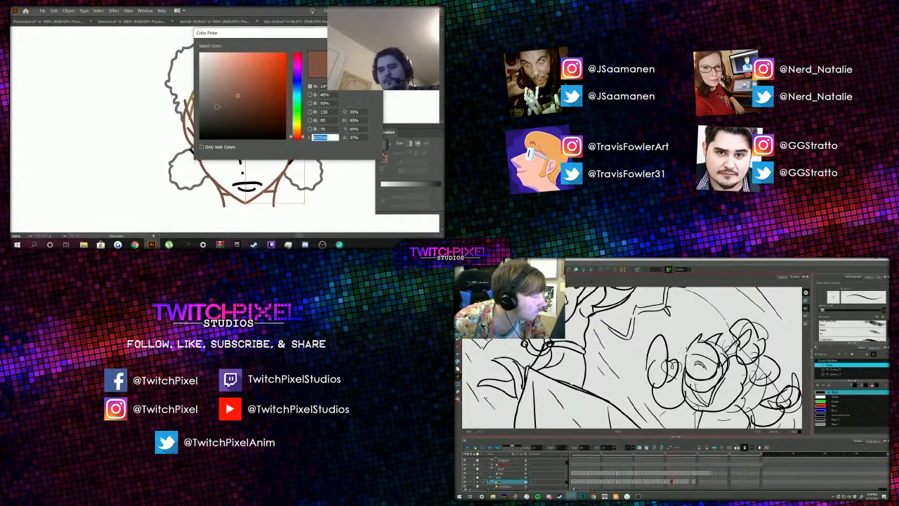
{"action": "left_click_drag", "start_coordinate": [237, 95], "coordinate": [229, 84]}
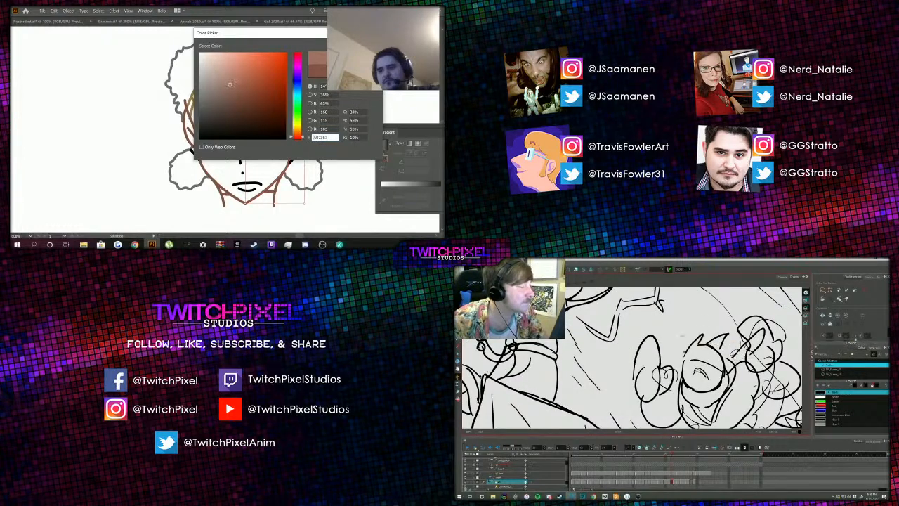
{"action": "key", "text": "Return"}
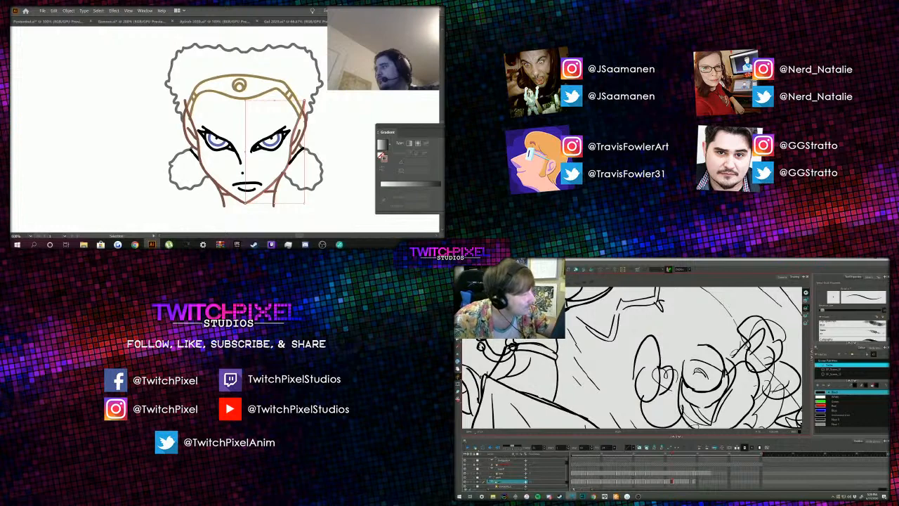
{"action": "left_click_drag", "start_coordinate": [302, 107], "coordinate": [250, 200]}
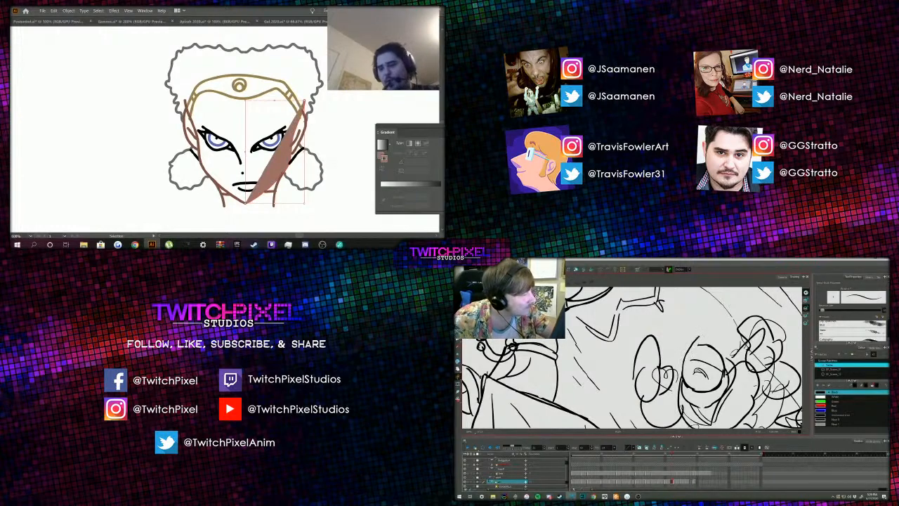
{"action": "key", "text": "ctrl+z"}
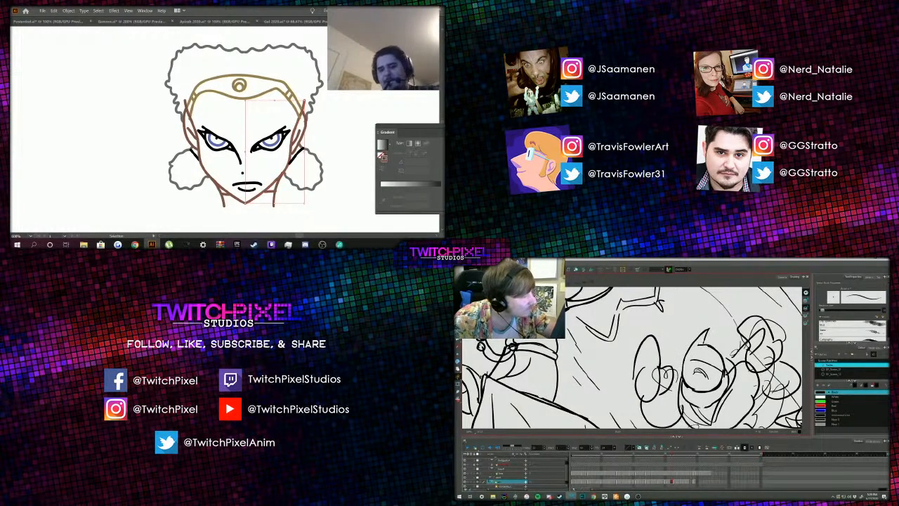
Step: Paint the head's skin areas across the forehead, ears, cheeks and chin with the reddish brown 9E6B5E
{"action": "left_click", "coordinate": [342, 140]}
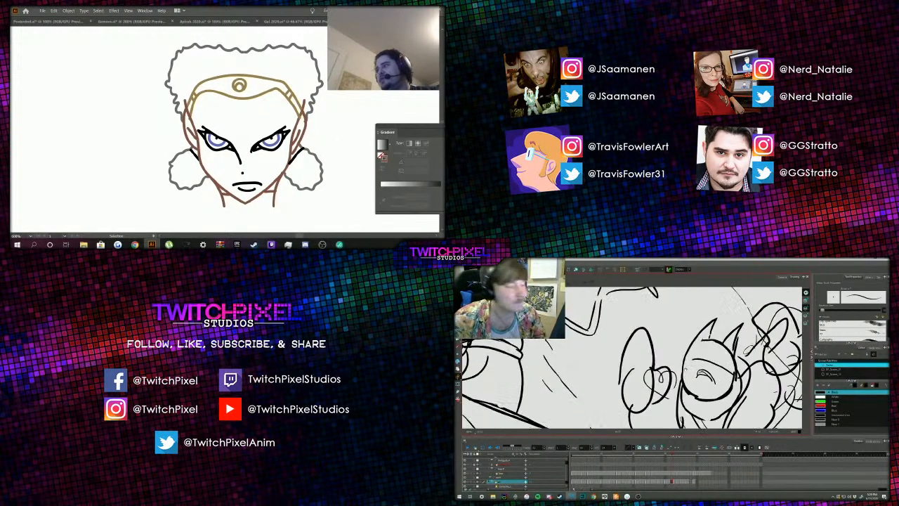
{"action": "double_click", "coordinate": [382, 144]}
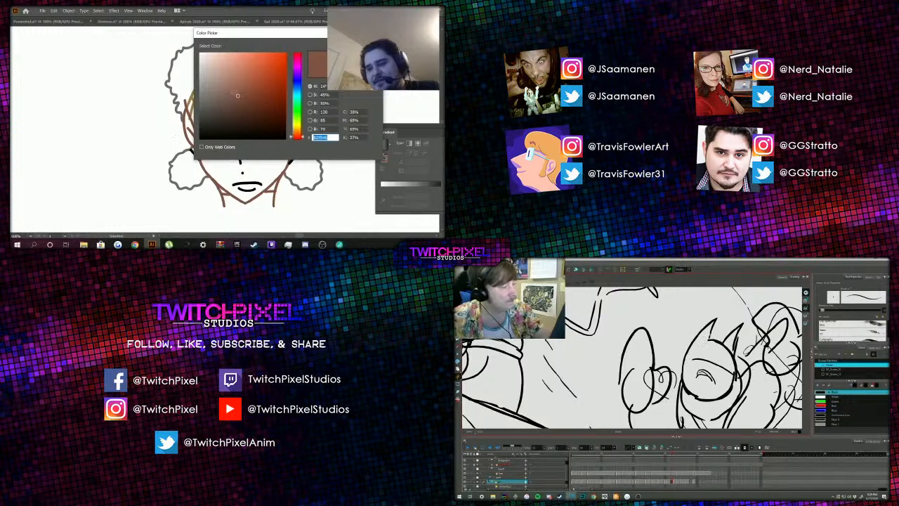
{"action": "left_click_drag", "start_coordinate": [238, 94], "coordinate": [234, 85]}
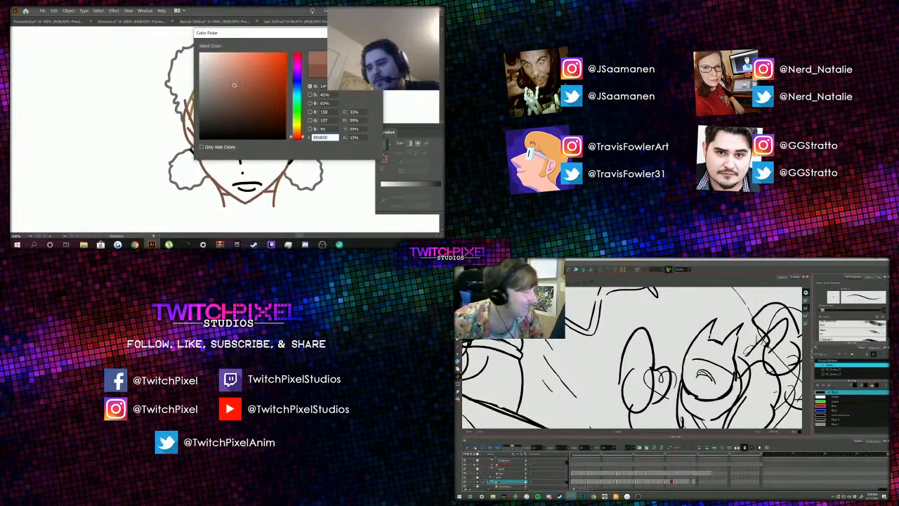
{"action": "key", "text": "Return"}
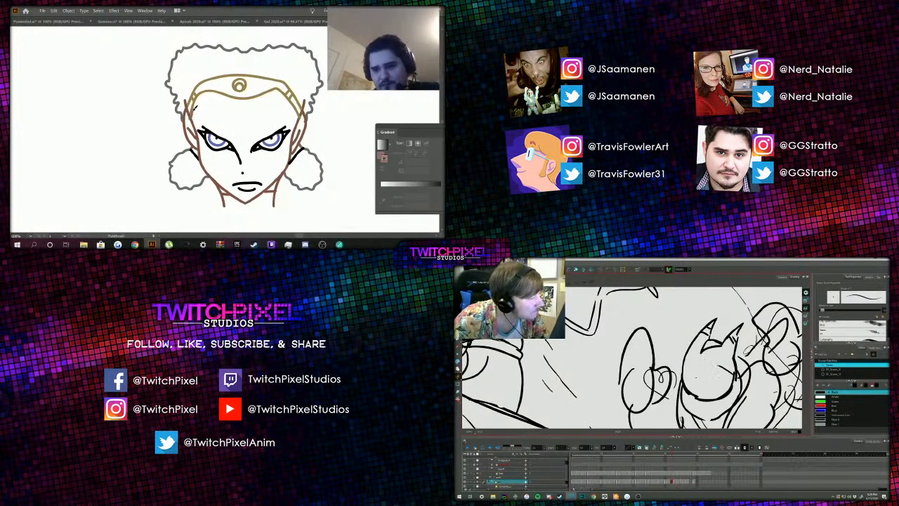
{"action": "mouse_move", "coordinate": [211, 90]}
{"action": "left_mouse_down"}
{"action": "mouse_move", "coordinate": [288, 99]}
{"action": "mouse_move", "coordinate": [305, 113]}
{"action": "mouse_move", "coordinate": [303, 135]}
{"action": "mouse_move", "coordinate": [263, 172]}
{"action": "mouse_move", "coordinate": [228, 174]}
{"action": "mouse_move", "coordinate": [193, 142]}
{"action": "mouse_move", "coordinate": [188, 110]}
{"action": "mouse_move", "coordinate": [232, 99]}
{"action": "left_mouse_up"}
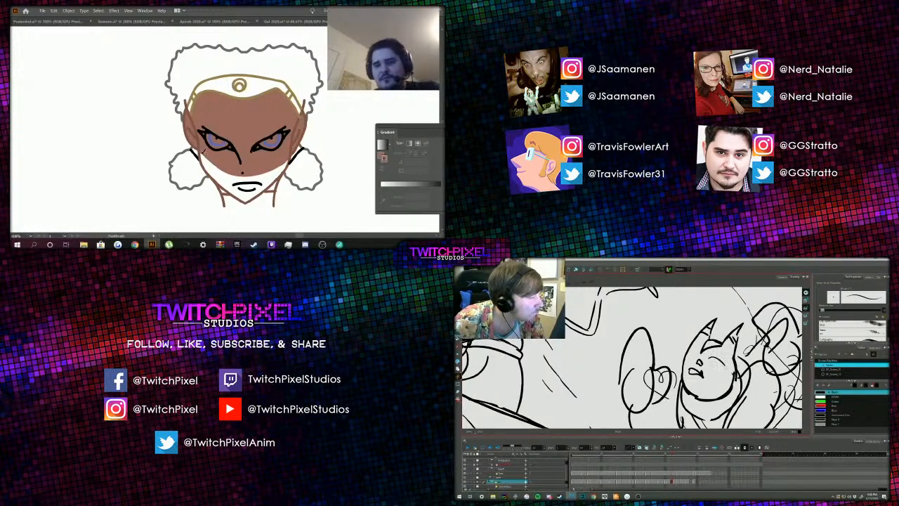
{"action": "mouse_move", "coordinate": [203, 144]}
{"action": "left_mouse_down"}
{"action": "mouse_move", "coordinate": [208, 168]}
{"action": "mouse_move", "coordinate": [244, 198]}
{"action": "mouse_move", "coordinate": [281, 172]}
{"action": "mouse_move", "coordinate": [291, 151]}
{"action": "left_mouse_up"}
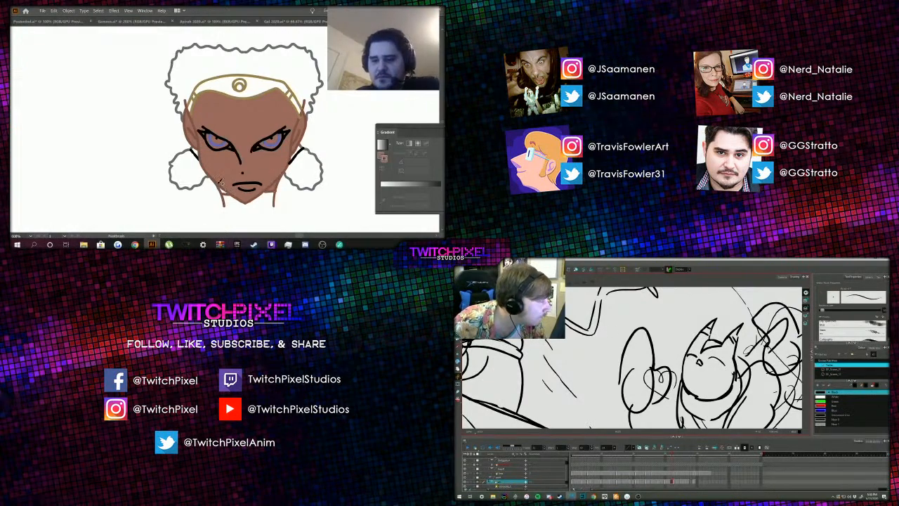
{"action": "key", "text": "ctrl+minus"}
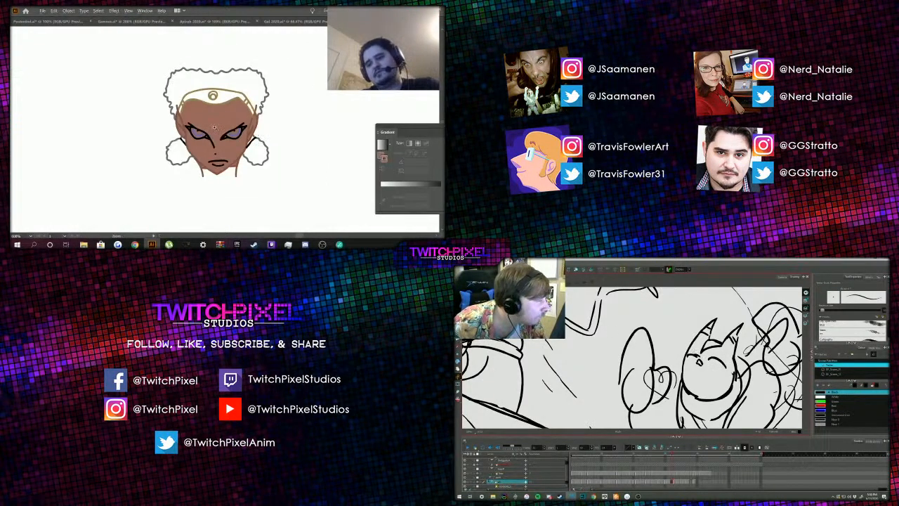
{"action": "key", "text": "ctrl+plus"}
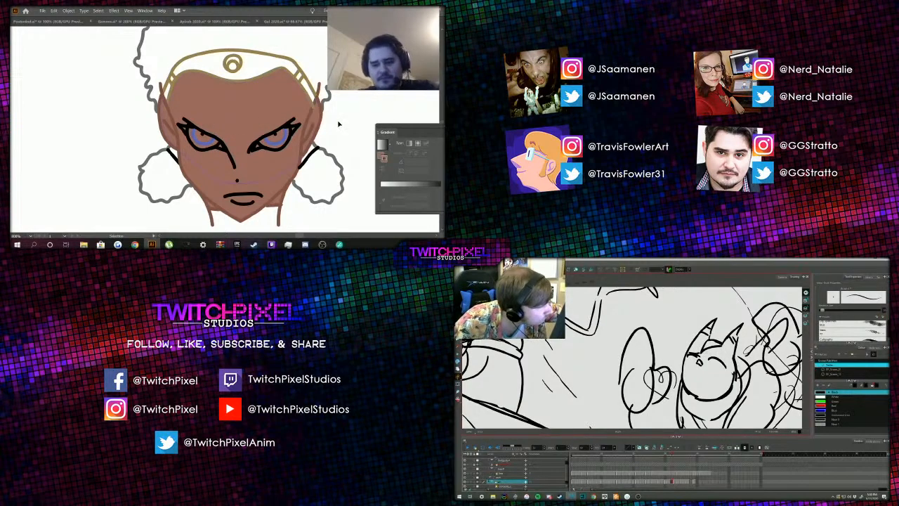
Step: Paint the whites of both eyes white over the brown skin colour
{"action": "left_click", "coordinate": [307, 130]}
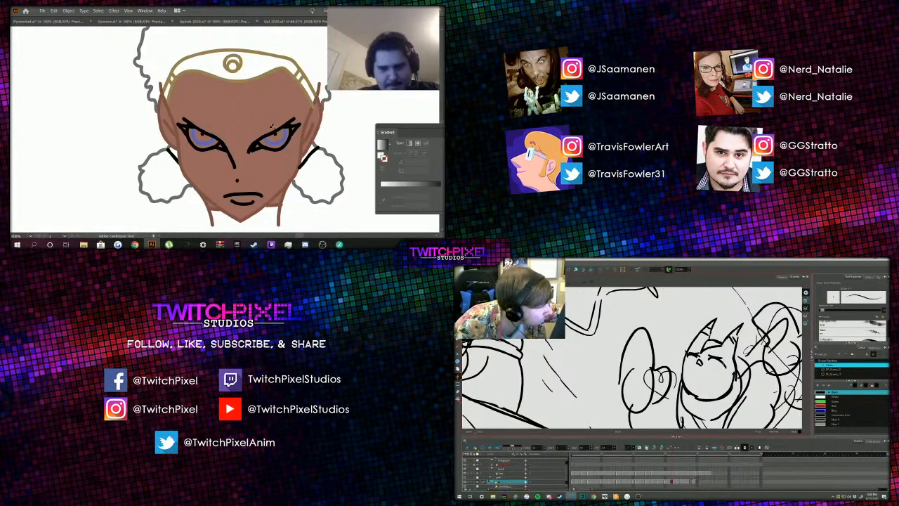
{"action": "mouse_move", "coordinate": [272, 128]}
{"action": "left_mouse_down"}
{"action": "mouse_move", "coordinate": [262, 142]}
{"action": "mouse_move", "coordinate": [285, 144]}
{"action": "mouse_move", "coordinate": [289, 133]}
{"action": "mouse_move", "coordinate": [271, 137]}
{"action": "left_mouse_up"}
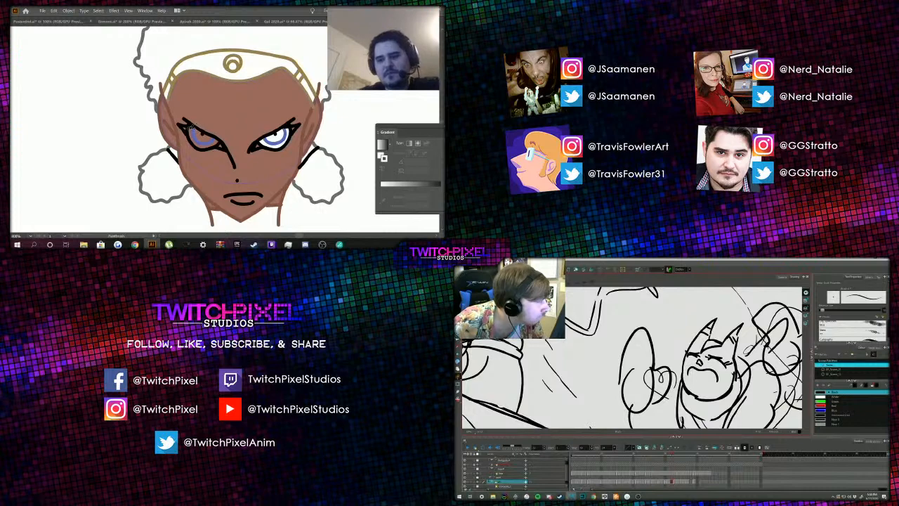
{"action": "mouse_move", "coordinate": [188, 128]}
{"action": "left_mouse_down"}
{"action": "mouse_move", "coordinate": [224, 142]}
{"action": "mouse_move", "coordinate": [195, 143]}
{"action": "mouse_move", "coordinate": [189, 130]}
{"action": "left_mouse_up"}
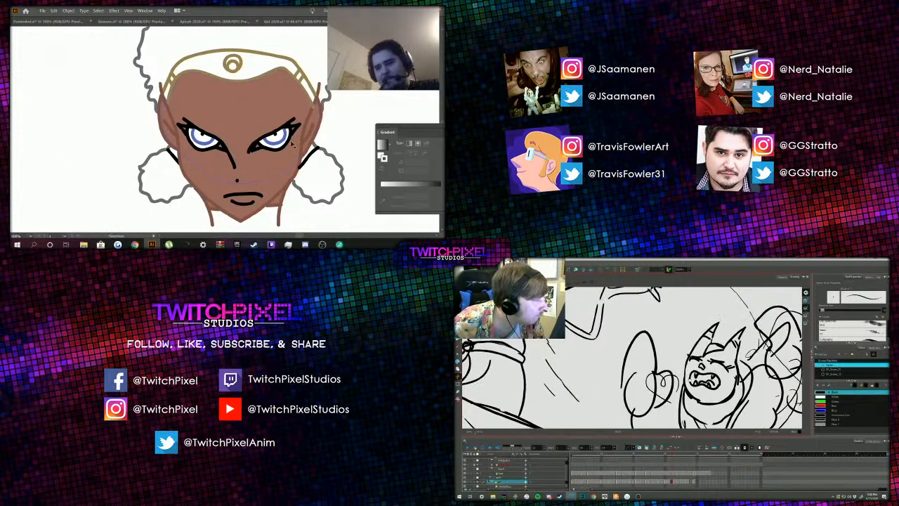
Step: Recolour the strokes of both iris rings to the green 5BBC61
{"action": "left_click", "coordinate": [208, 141]}
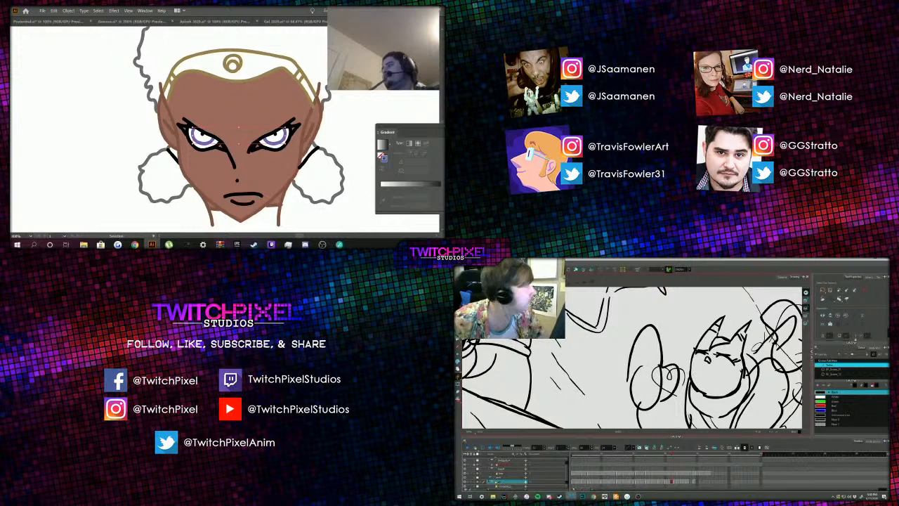
{"action": "double_click", "coordinate": [385, 159]}
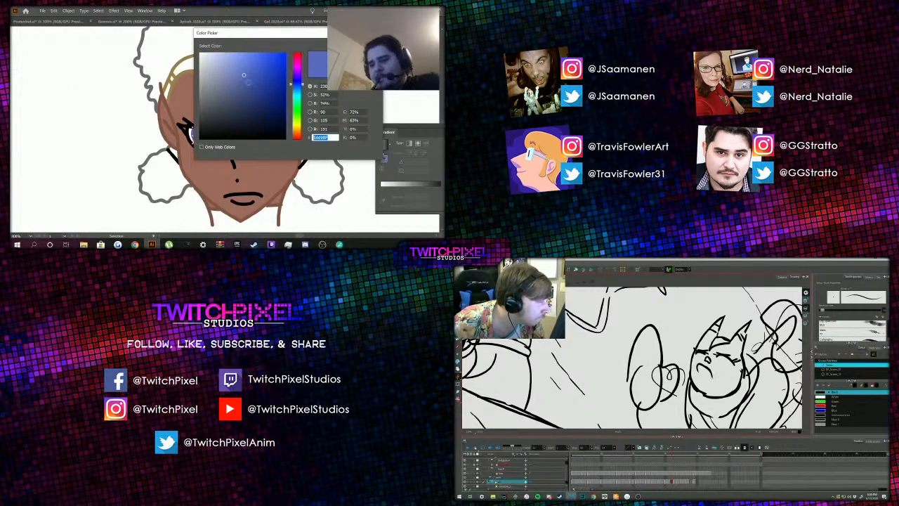
{"action": "left_click", "coordinate": [300, 111]}
{"action": "left_click", "coordinate": [242, 78]}
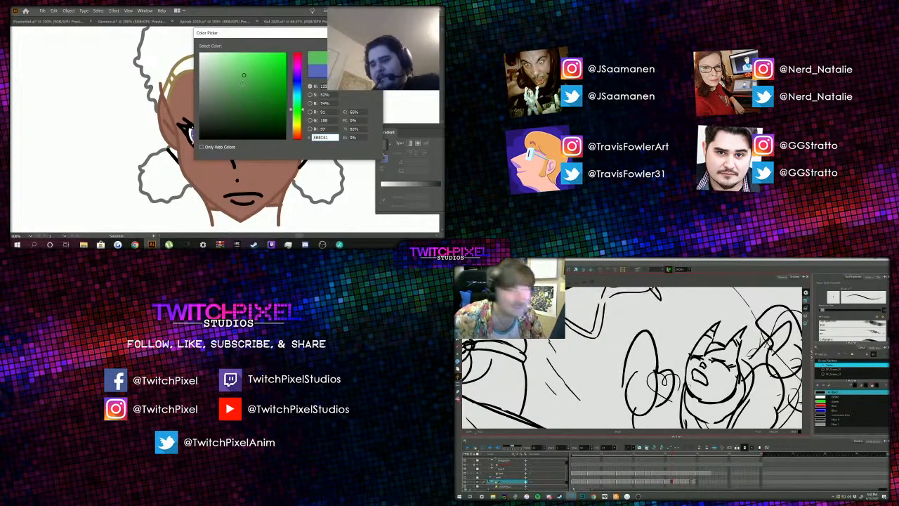
{"action": "key", "text": "Return"}
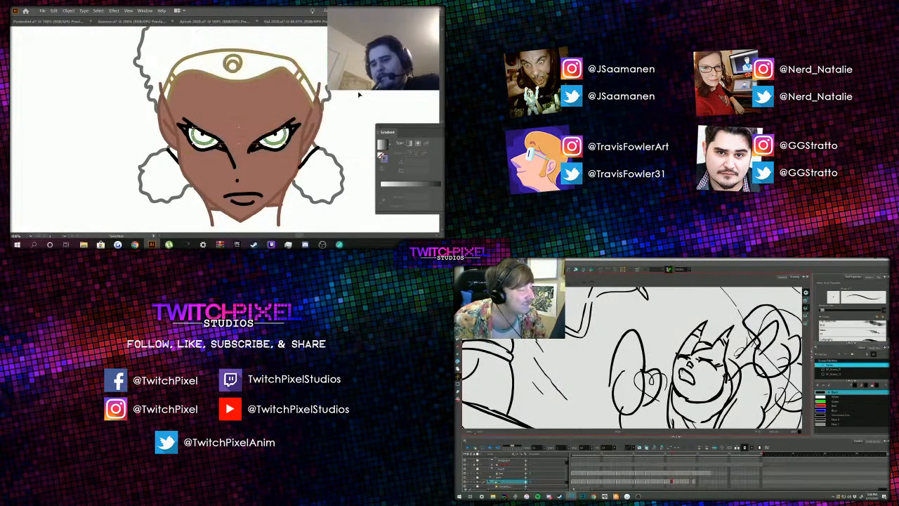
Step: Choose a brighter shade of the iris green and paint the insides of both irises with it
{"action": "scroll", "coordinate": [302, 149], "scroll_direction": "up", "scroll_amount": 1}
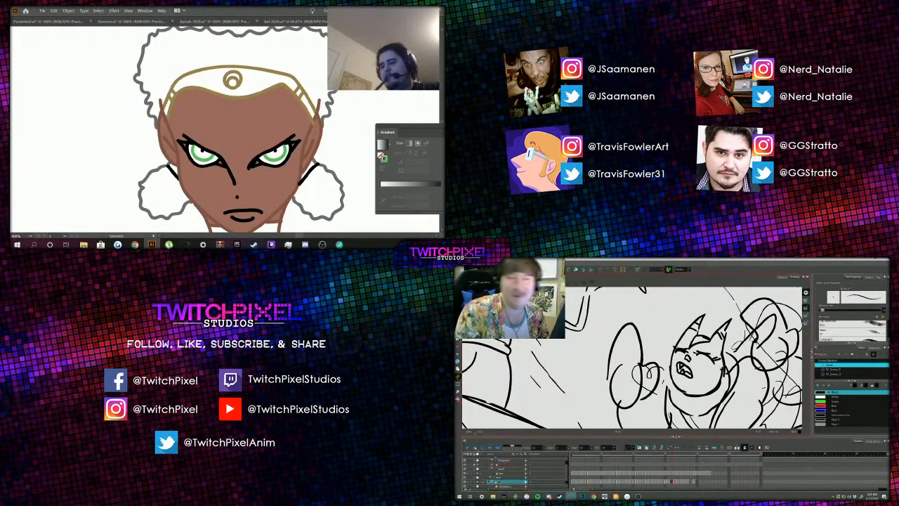
{"action": "double_click", "coordinate": [384, 159]}
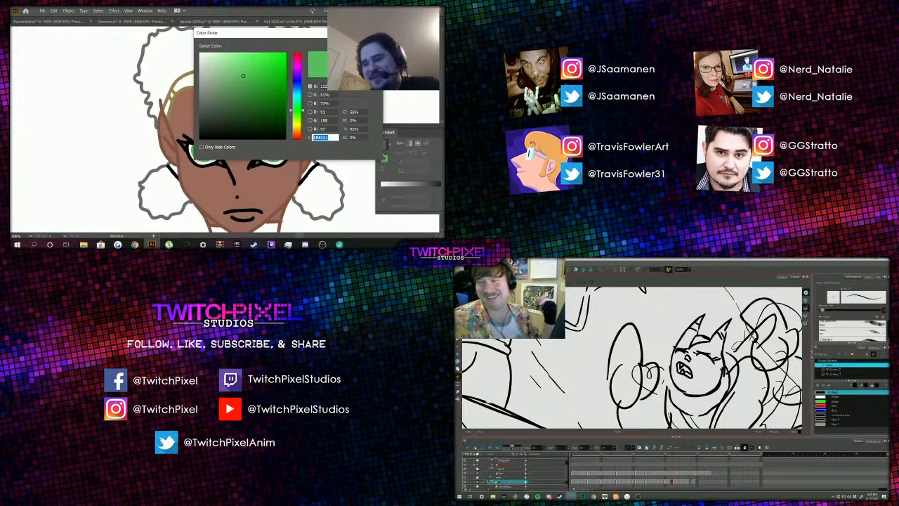
{"action": "left_click_drag", "start_coordinate": [243, 75], "coordinate": [242, 64]}
{"action": "key", "text": "Return"}
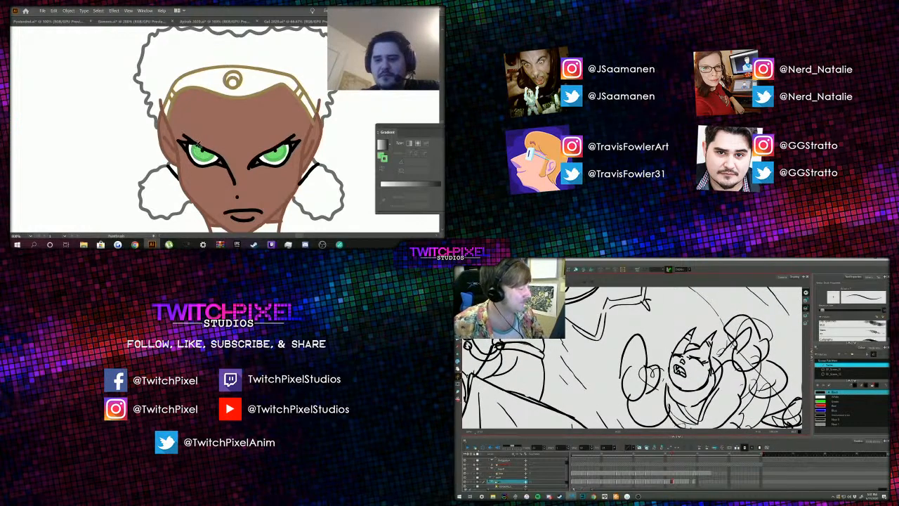
Step: Recolour the stroke of the lower-lip line to a muted dark red
{"action": "key", "text": "ctrl+minus"}
{"action": "key", "text": "ctrl+minus"}
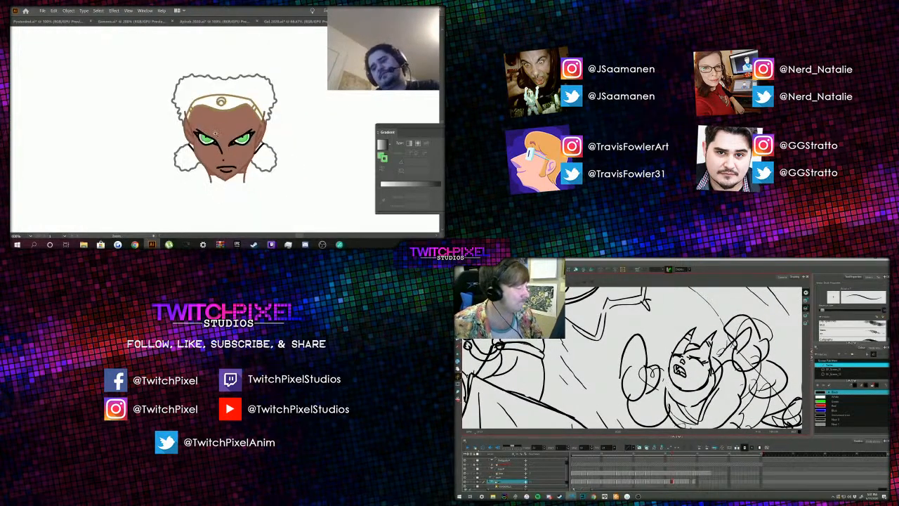
{"action": "left_click", "coordinate": [226, 137]}
{"action": "left_click", "coordinate": [231, 122], "text": "alt"}
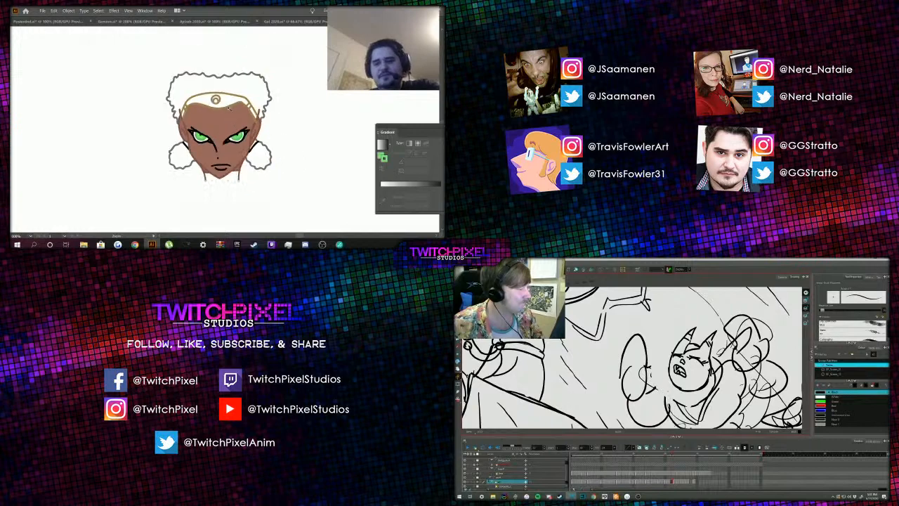
{"action": "left_click", "coordinate": [217, 119]}
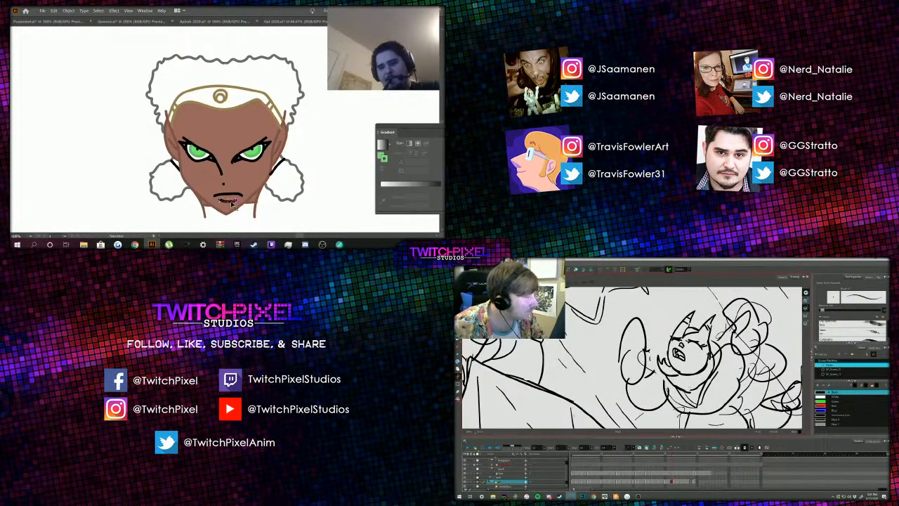
{"action": "left_click", "coordinate": [232, 203]}
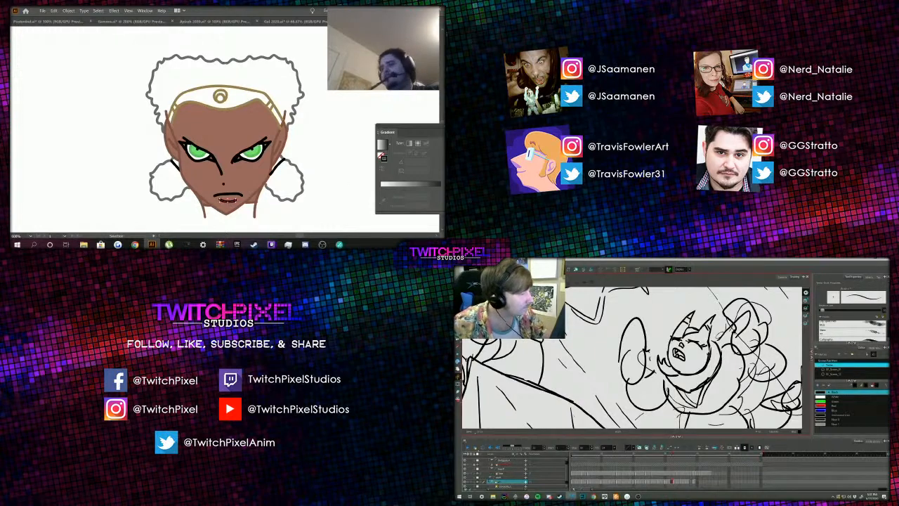
{"action": "double_click", "coordinate": [383, 158]}
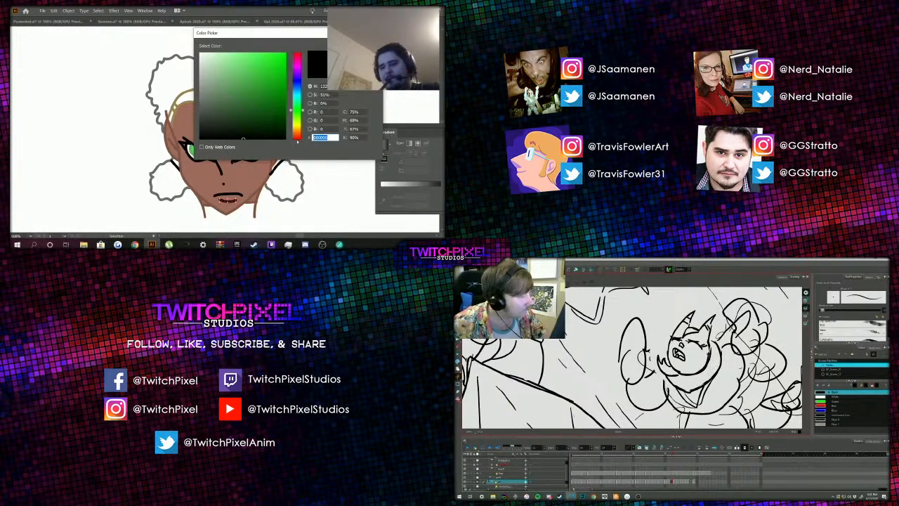
{"action": "left_click", "coordinate": [297, 139]}
{"action": "left_click_drag", "start_coordinate": [258, 122], "coordinate": [242, 90]}
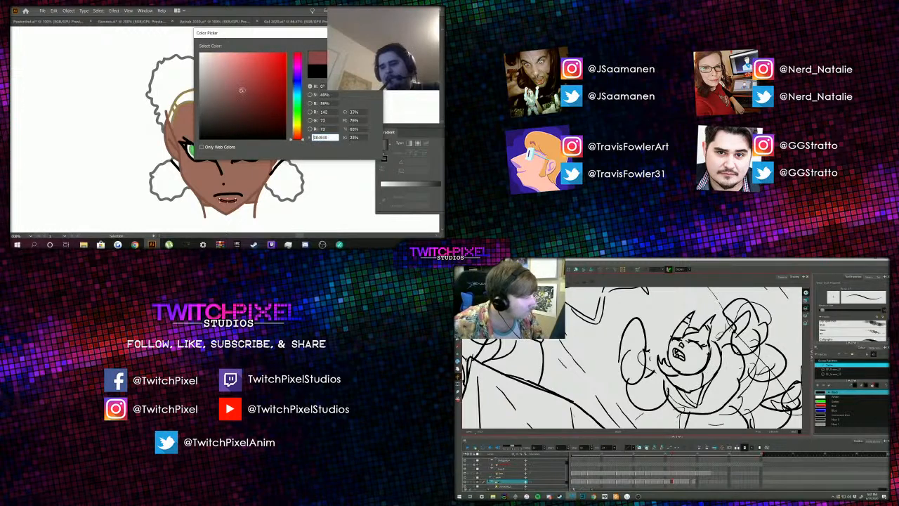
{"action": "key", "text": "Return"}
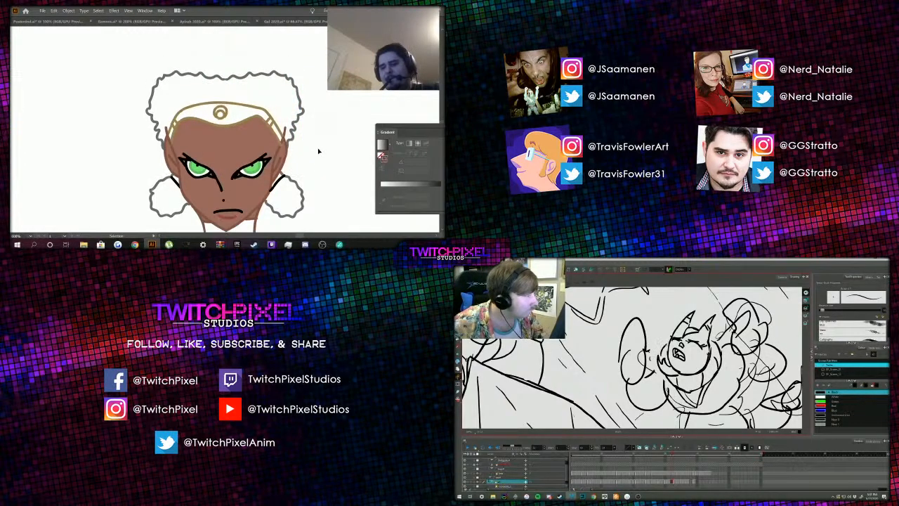
Step: Mix a lighter gold from the headband's outline colour and paint the headband, its jewel and side bands with it
{"action": "scroll", "coordinate": [319, 150], "scroll_direction": "down", "scroll_amount": 2}
{"action": "key", "text": "z"}
{"action": "left_click", "coordinate": [244, 104], "text": "alt"}
{"action": "left_click", "coordinate": [243, 104], "text": "alt"}
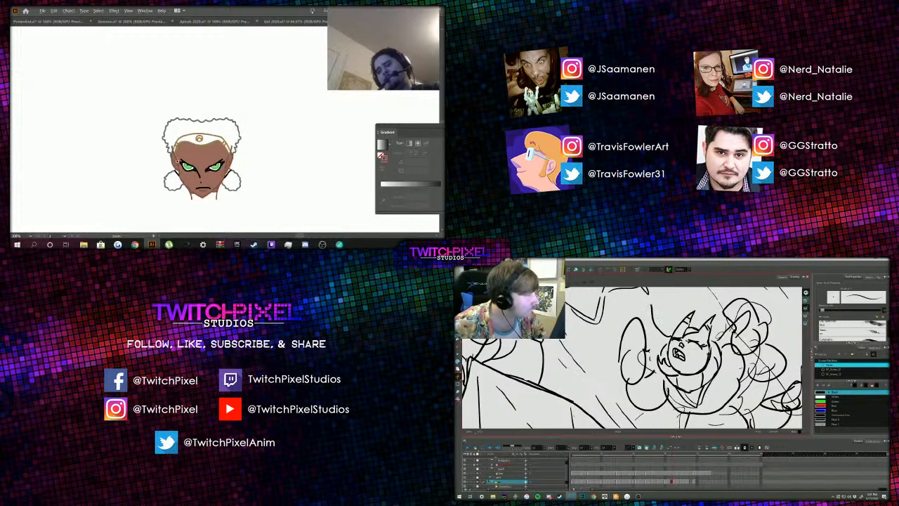
{"action": "left_click", "coordinate": [188, 151]}
{"action": "left_click", "coordinate": [236, 127]}
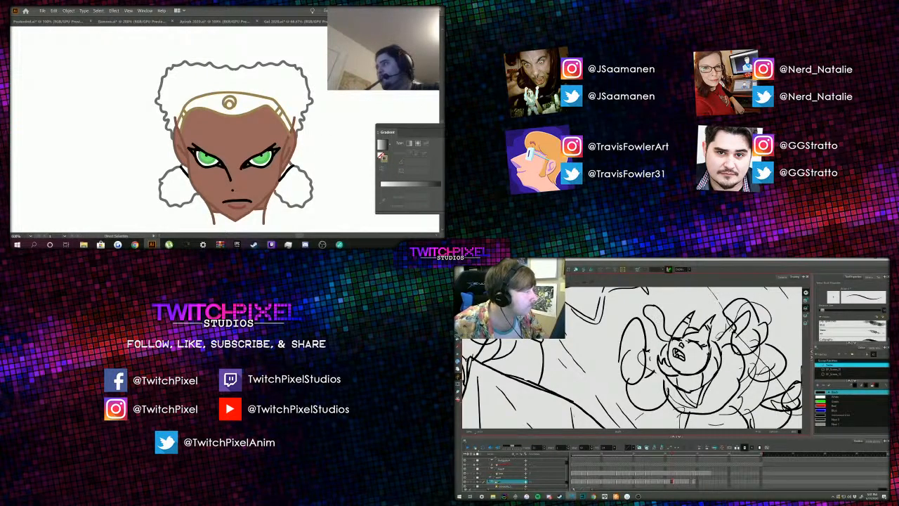
{"action": "double_click", "coordinate": [385, 159]}
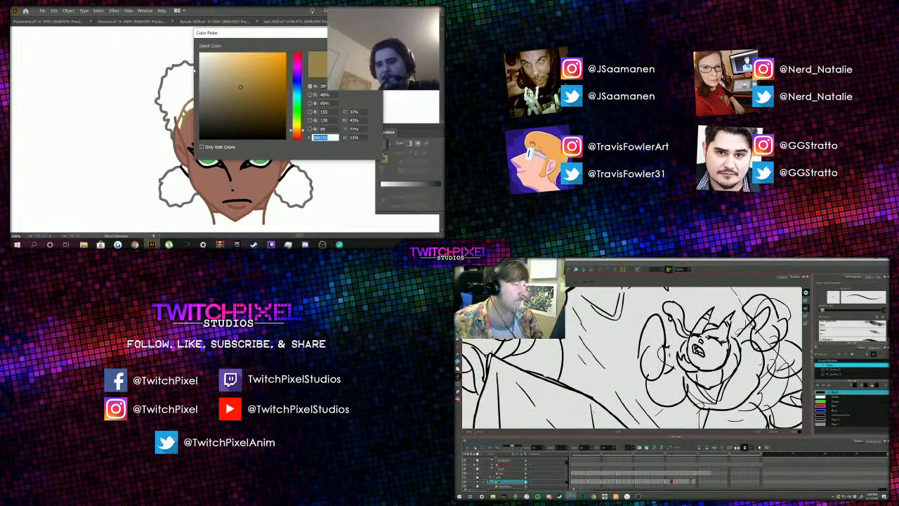
{"action": "left_click_drag", "start_coordinate": [241, 87], "coordinate": [243, 69]}
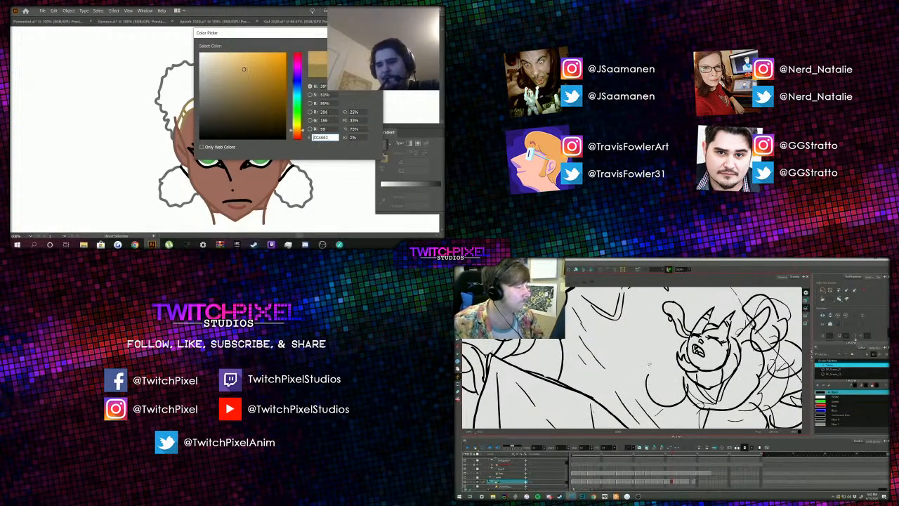
{"action": "key", "text": "Return"}
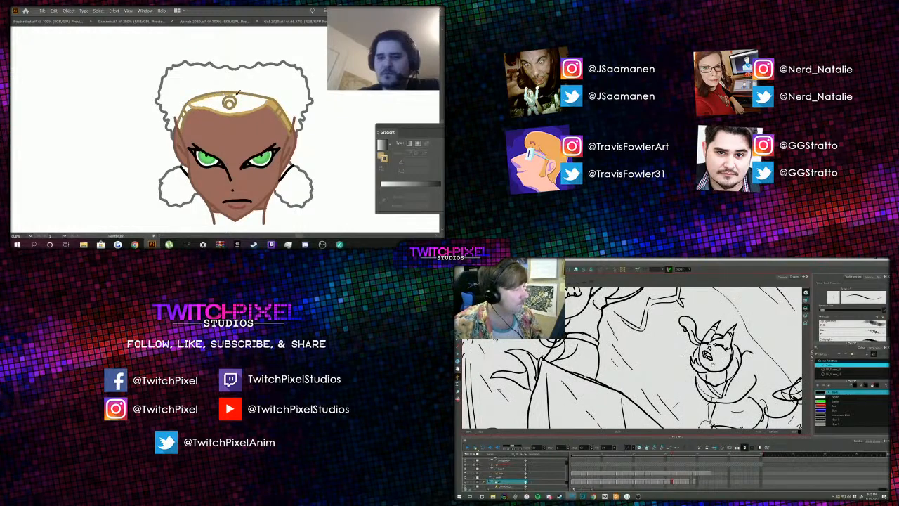
{"action": "mouse_move", "coordinate": [237, 93]}
{"action": "left_mouse_down"}
{"action": "mouse_move", "coordinate": [270, 97]}
{"action": "mouse_move", "coordinate": [262, 95]}
{"action": "left_mouse_up"}
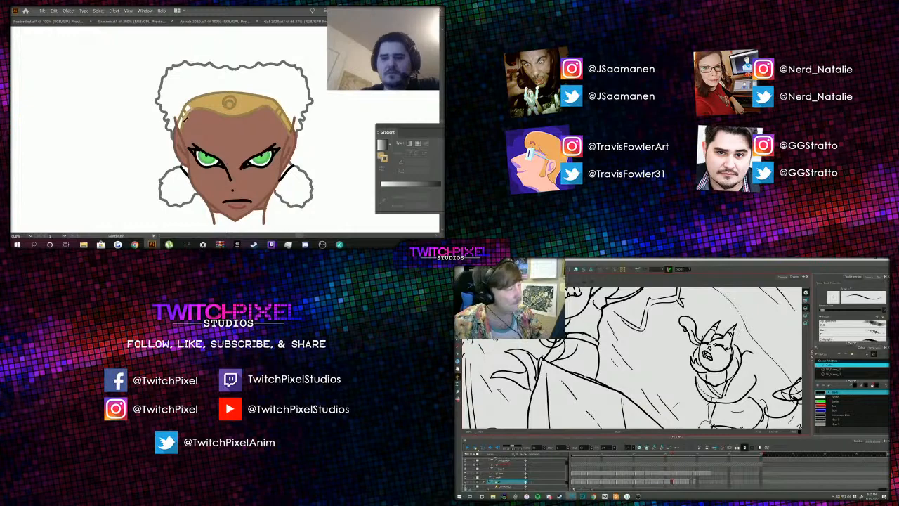
{"action": "left_click_drag", "start_coordinate": [180, 127], "coordinate": [190, 107]}
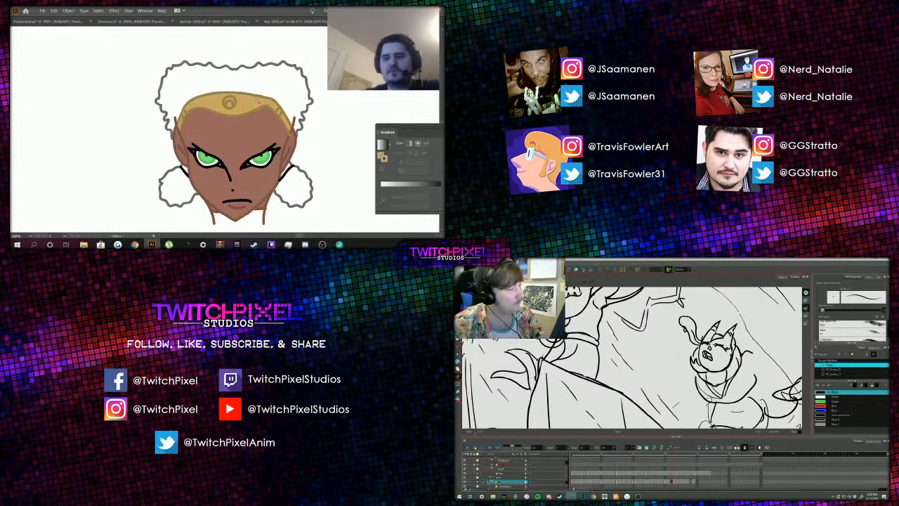
Step: Send the black strap lines on both sides of the jaw to the back of the stacking order
{"action": "key", "text": "z"}
{"action": "left_click", "coordinate": [258, 106], "text": "alt"}
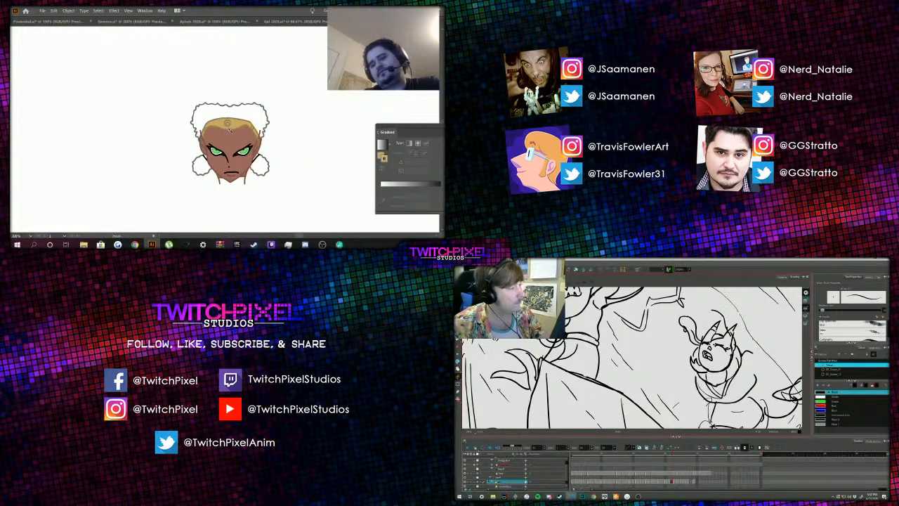
{"action": "left_click", "coordinate": [222, 128]}
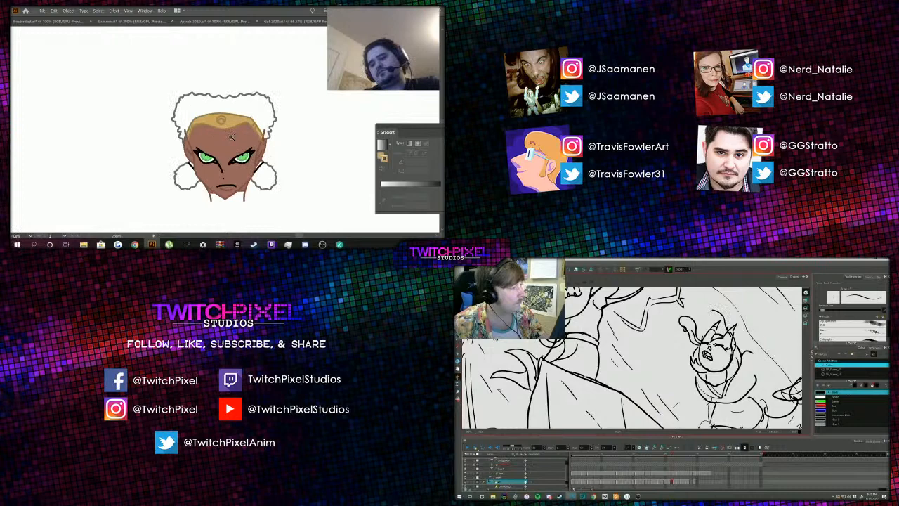
{"action": "left_click", "coordinate": [270, 172]}
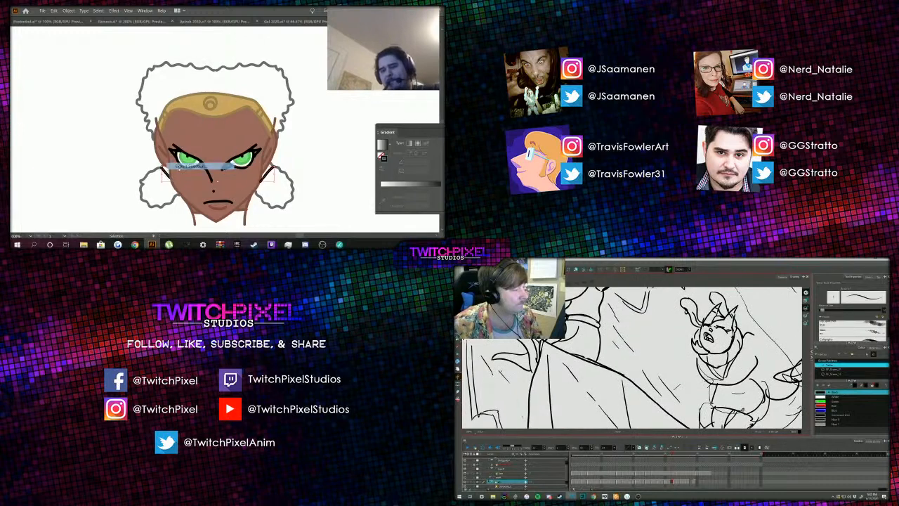
{"action": "key", "text": "ctrl+alt+e"}
{"action": "left_click", "coordinate": [349, 201]}
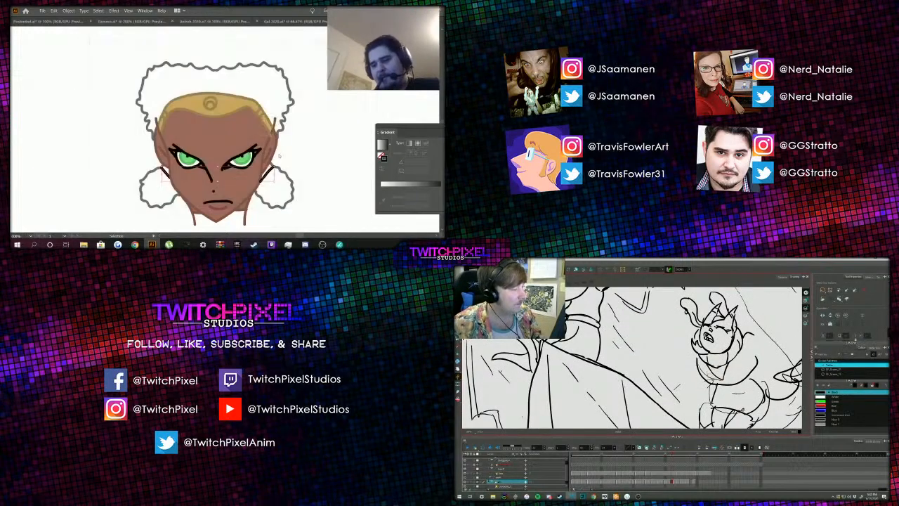
{"action": "right_click", "coordinate": [271, 153]}
{"action": "mouse_move", "coordinate": [301, 121]}
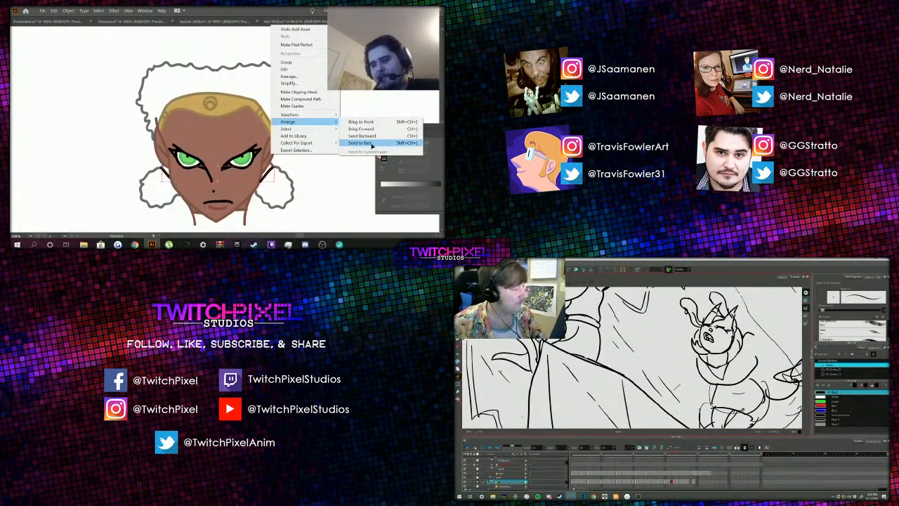
{"action": "left_click", "coordinate": [372, 143]}
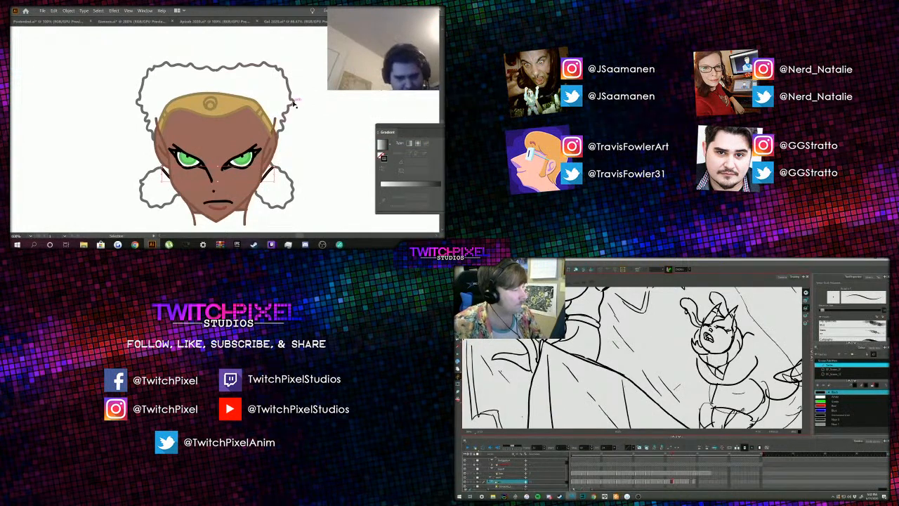
{"action": "key", "text": "i"}
{"action": "left_click", "coordinate": [293, 102]}
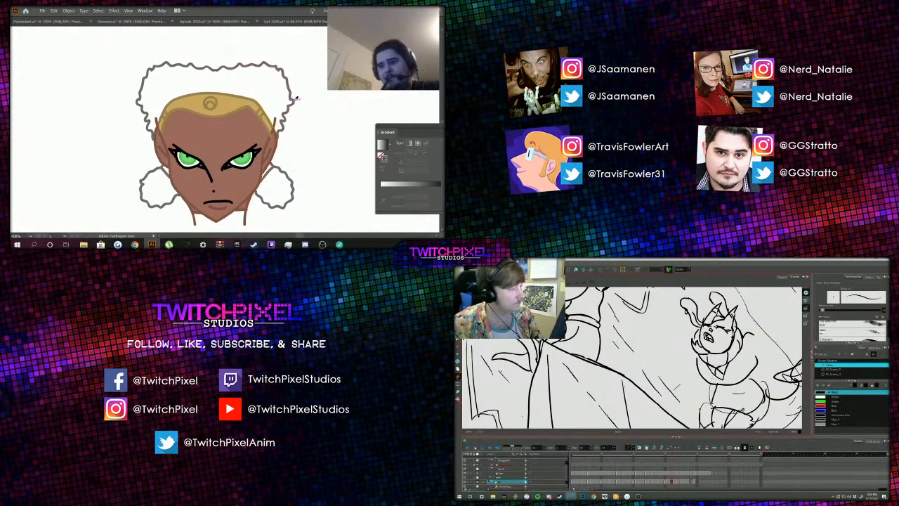
{"action": "key", "text": "a"}
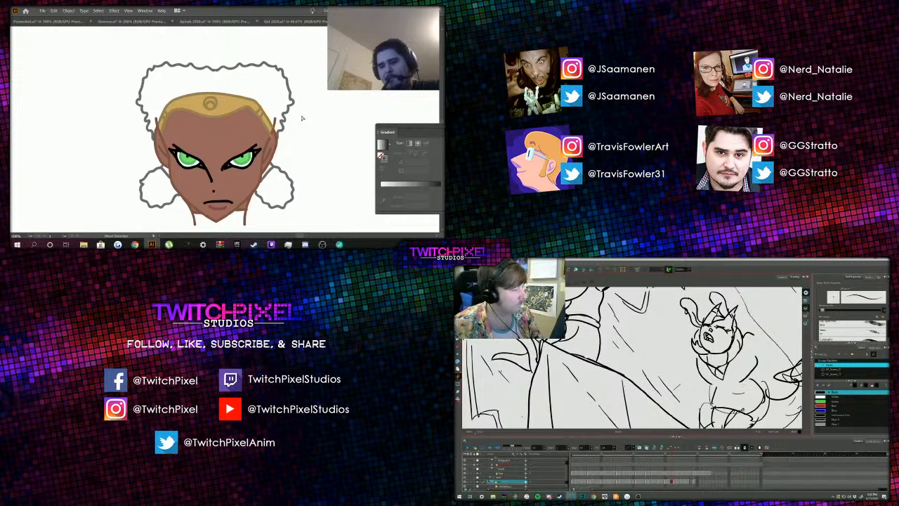
{"action": "key", "text": "ctrl+z"}
Step: Recolour the strap lines beside the jaw with the headband outline's gold and paint the straps in the headband's lighter gold
{"action": "key", "text": "i"}
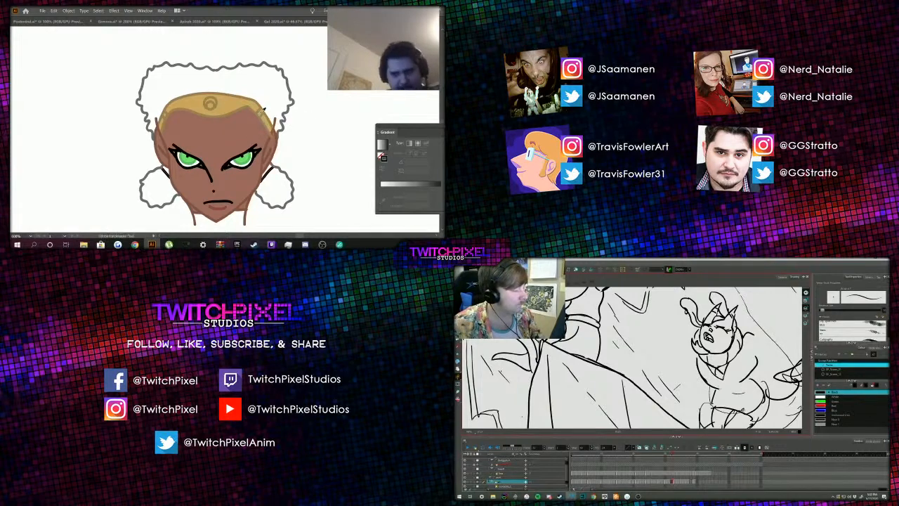
{"action": "left_click", "coordinate": [265, 109]}
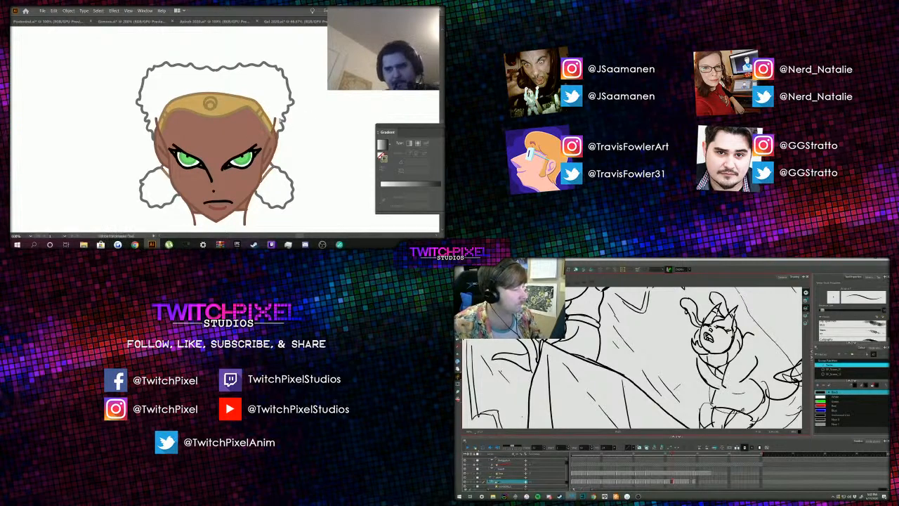
{"action": "left_click", "coordinate": [231, 102]}
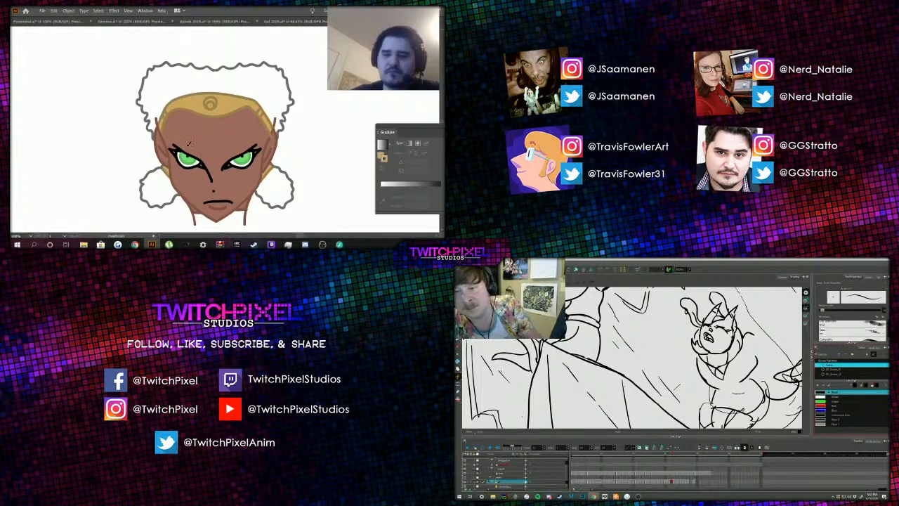
{"action": "scroll", "coordinate": [242, 144], "scroll_direction": "down", "scroll_amount": 1}
{"action": "scroll", "coordinate": [203, 125], "scroll_direction": "down", "scroll_amount": 1}
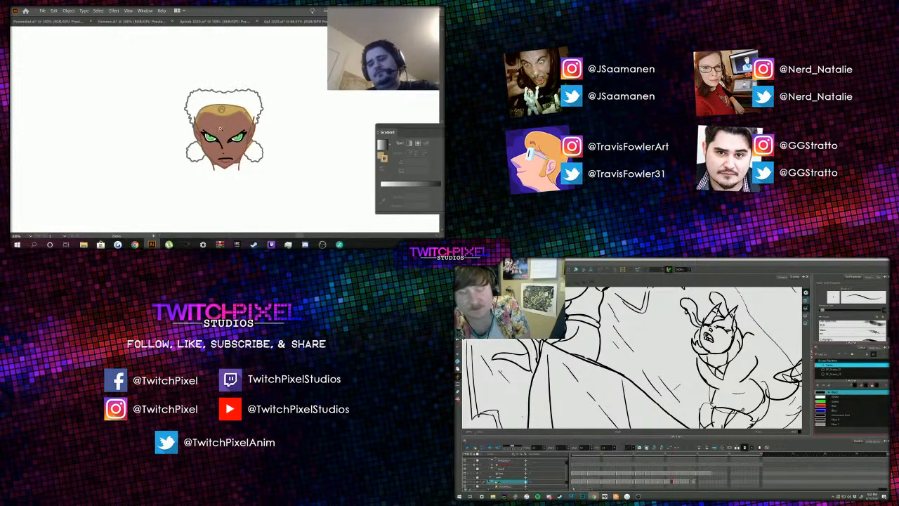
{"action": "scroll", "coordinate": [221, 129], "scroll_direction": "up", "scroll_amount": 1}
{"action": "scroll", "coordinate": [231, 125], "scroll_direction": "up", "scroll_amount": 1}
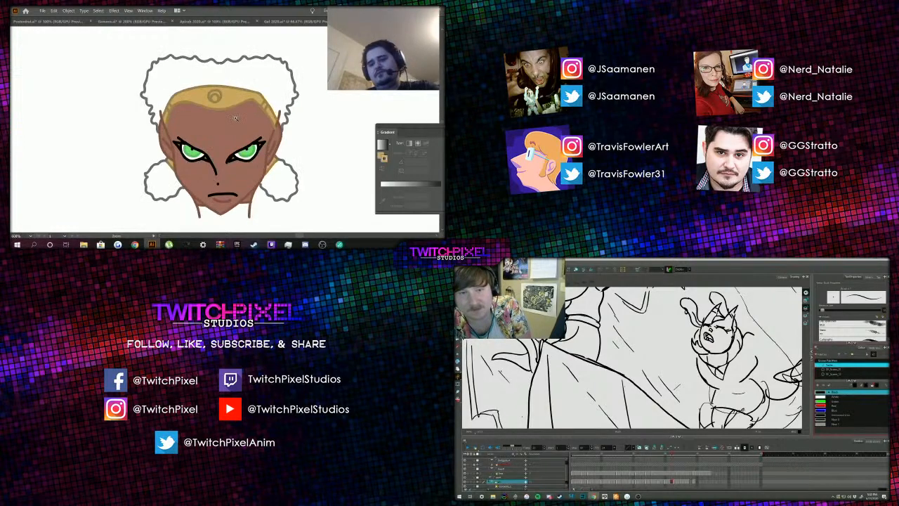
Step: Sample the black of the eye lines and paint both lower hair puffs with it
{"action": "left_click", "coordinate": [260, 140]}
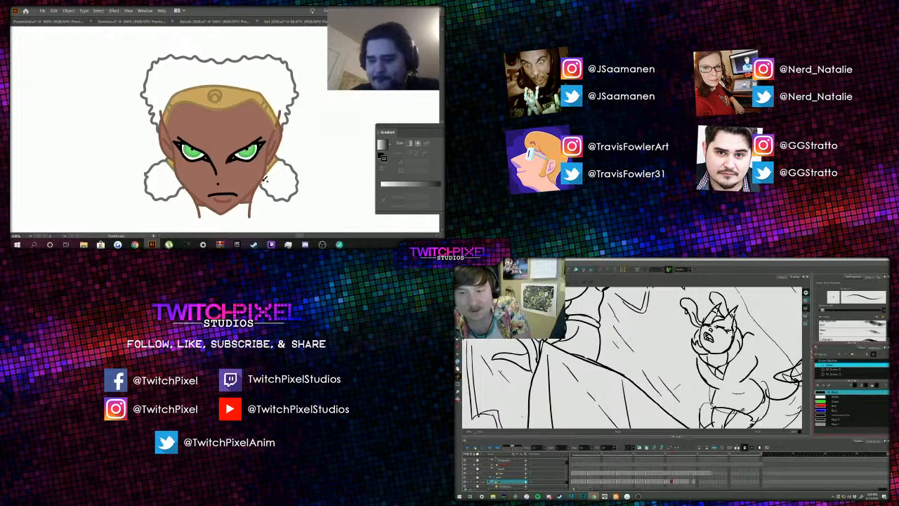
{"action": "mouse_move", "coordinate": [264, 182]}
{"action": "left_mouse_down"}
{"action": "mouse_move", "coordinate": [284, 200]}
{"action": "mouse_move", "coordinate": [299, 190]}
{"action": "mouse_move", "coordinate": [282, 158]}
{"action": "mouse_move", "coordinate": [269, 174]}
{"action": "left_mouse_up"}
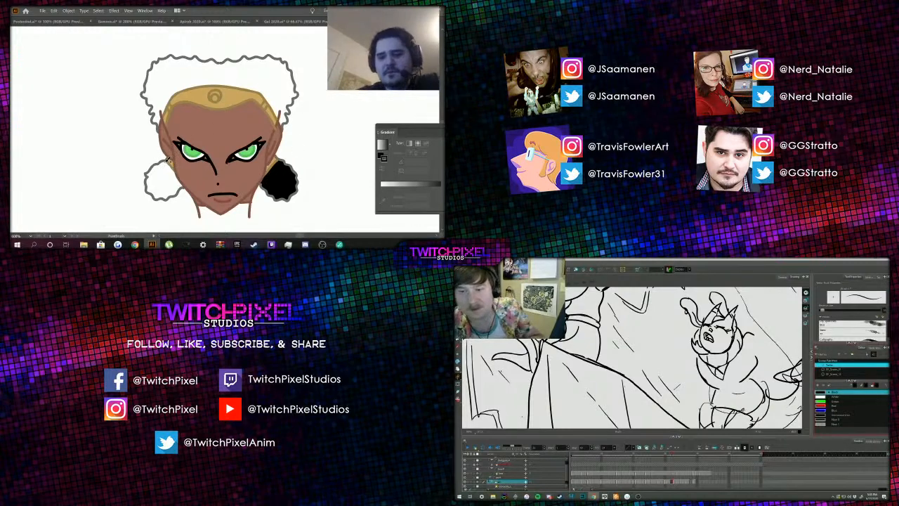
{"action": "mouse_move", "coordinate": [166, 159]}
{"action": "left_mouse_down"}
{"action": "mouse_move", "coordinate": [184, 184]}
{"action": "mouse_move", "coordinate": [154, 196]}
{"action": "mouse_move", "coordinate": [148, 176]}
{"action": "mouse_move", "coordinate": [169, 160]}
{"action": "left_mouse_up"}
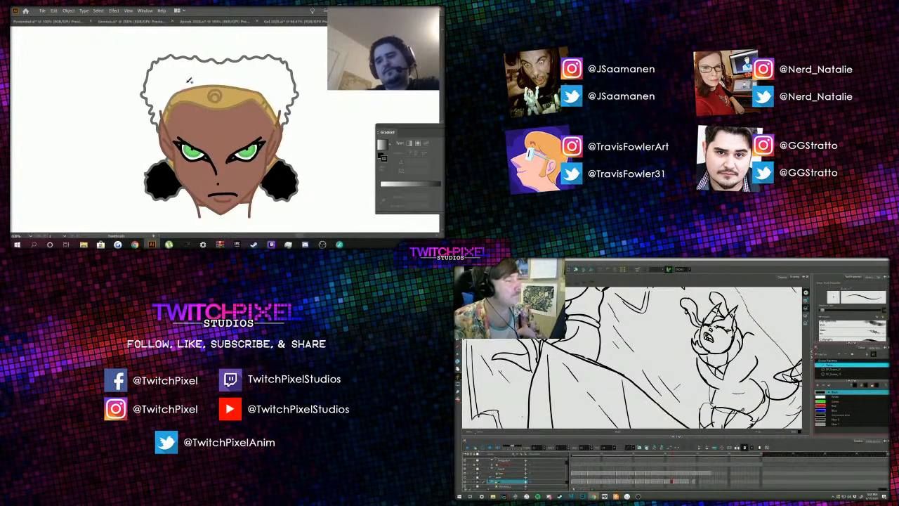
Step: Paint both halves of the large hair mass above the headband solid black
{"action": "mouse_move", "coordinate": [158, 125]}
{"action": "left_mouse_down"}
{"action": "mouse_move", "coordinate": [143, 89]}
{"action": "mouse_move", "coordinate": [156, 60]}
{"action": "mouse_move", "coordinate": [222, 64]}
{"action": "mouse_move", "coordinate": [222, 81]}
{"action": "mouse_move", "coordinate": [174, 92]}
{"action": "mouse_move", "coordinate": [160, 127]}
{"action": "left_mouse_up"}
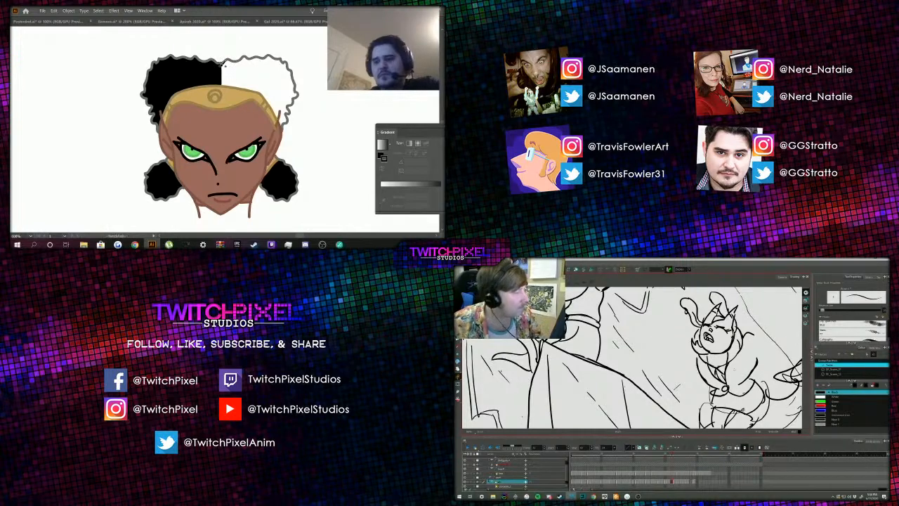
{"action": "mouse_move", "coordinate": [227, 60]}
{"action": "left_mouse_down"}
{"action": "mouse_move", "coordinate": [282, 57]}
{"action": "mouse_move", "coordinate": [300, 93]}
{"action": "mouse_move", "coordinate": [287, 120]}
{"action": "mouse_move", "coordinate": [259, 89]}
{"action": "mouse_move", "coordinate": [215, 75]}
{"action": "left_mouse_up"}
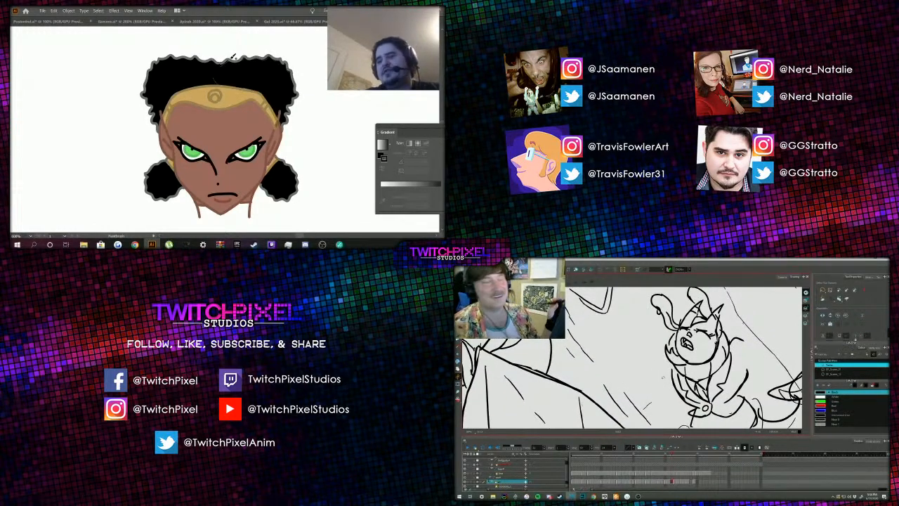
{"action": "left_click", "coordinate": [224, 103], "text": "alt"}
{"action": "left_click", "coordinate": [219, 103], "text": "alt"}
{"action": "left_click", "coordinate": [223, 126], "text": "alt"}
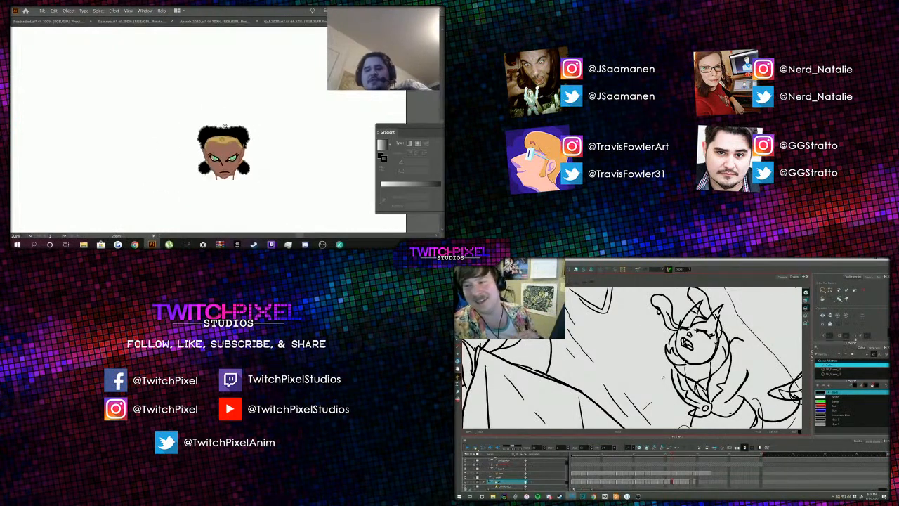
{"action": "left_click", "coordinate": [225, 127]}
{"action": "left_click", "coordinate": [223, 134]}
{"action": "left_click", "coordinate": [222, 140]}
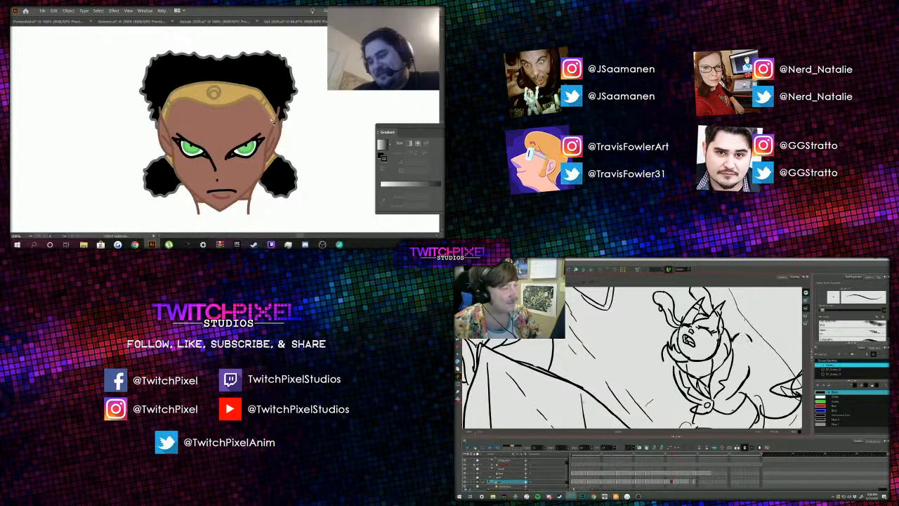
Step: Send the gold headband outline to the back of the stacking order
{"action": "right_click", "coordinate": [327, 140]}
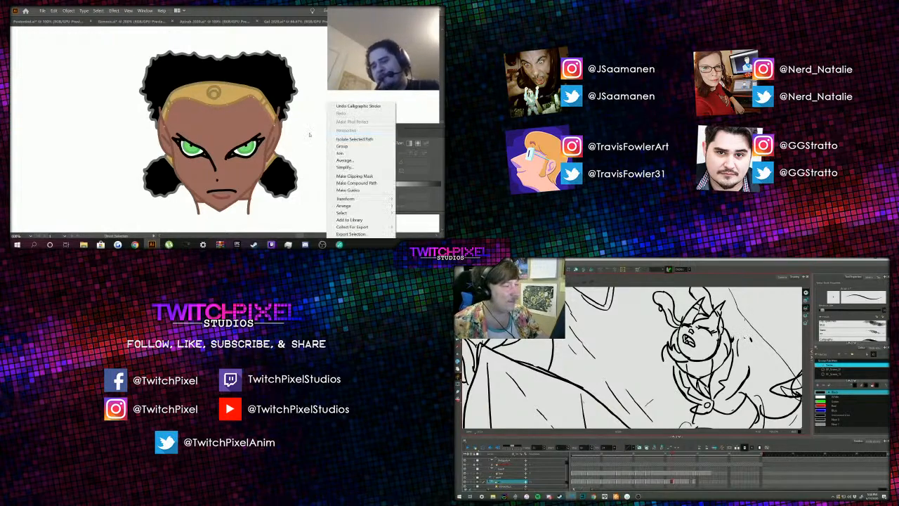
{"action": "mouse_move", "coordinate": [344, 205]}
{"action": "left_click", "coordinate": [291, 227]}
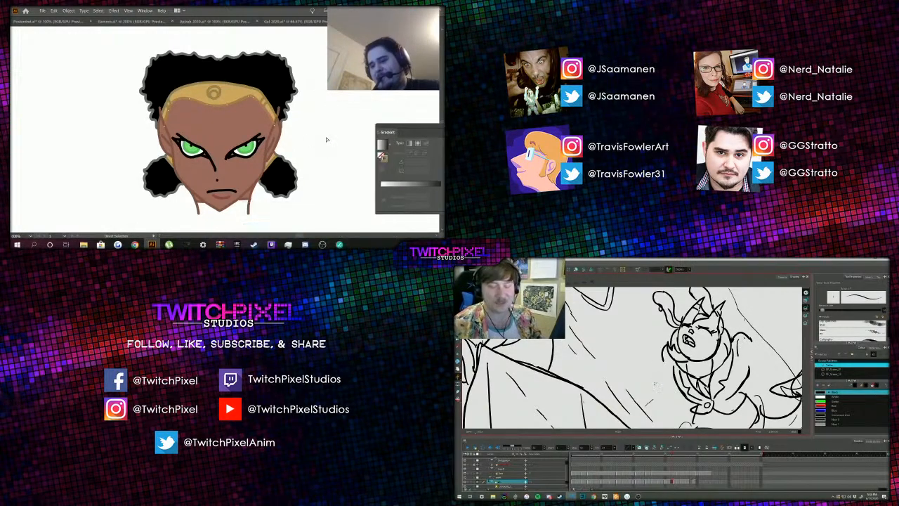
Step: Recolour the strokes of the headband's jewel rings to the blue-purple 505099
{"action": "scroll", "coordinate": [232, 88], "scroll_direction": "down", "scroll_amount": 2}
{"action": "scroll", "coordinate": [175, 118], "scroll_direction": "up", "scroll_amount": 1}
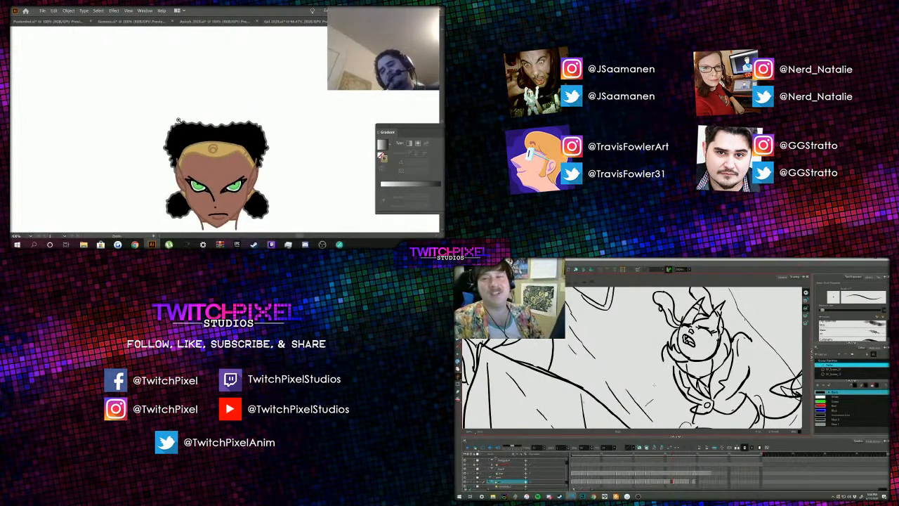
{"action": "scroll", "coordinate": [217, 113], "scroll_direction": "up", "scroll_amount": 2}
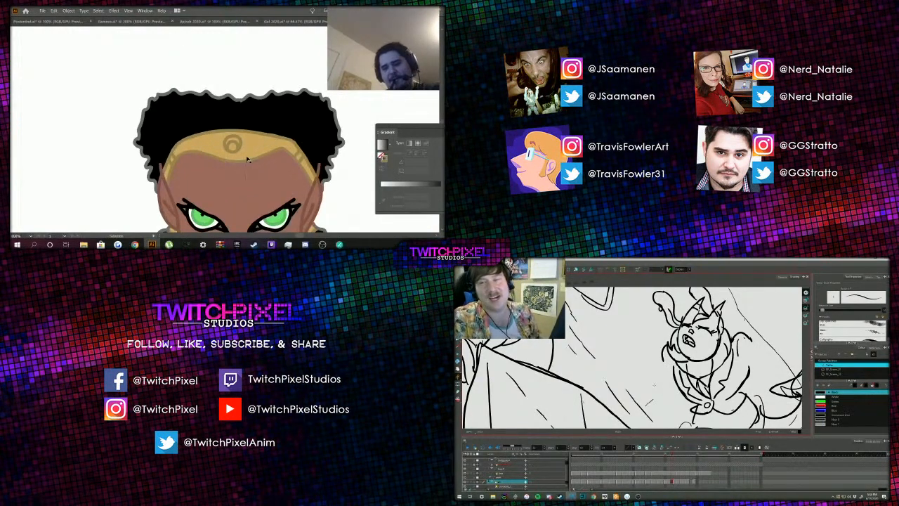
{"action": "left_click", "coordinate": [239, 149]}
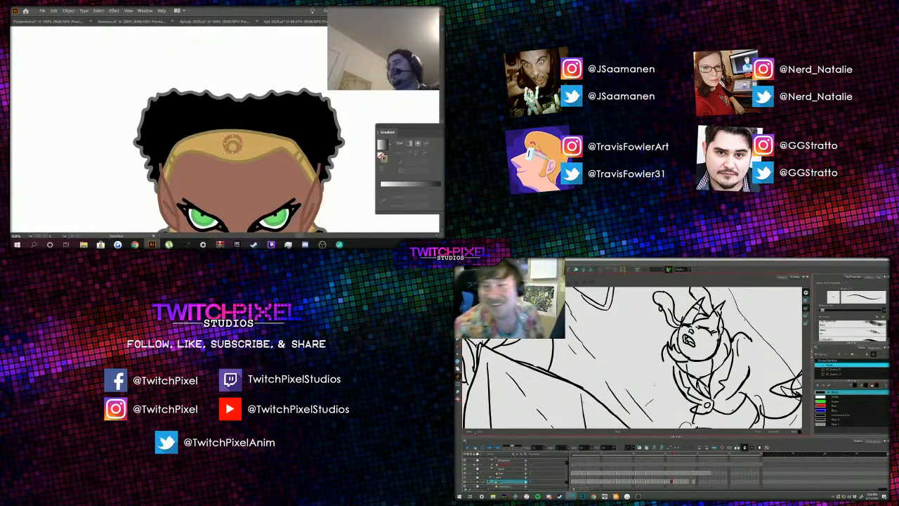
{"action": "double_click", "coordinate": [382, 144]}
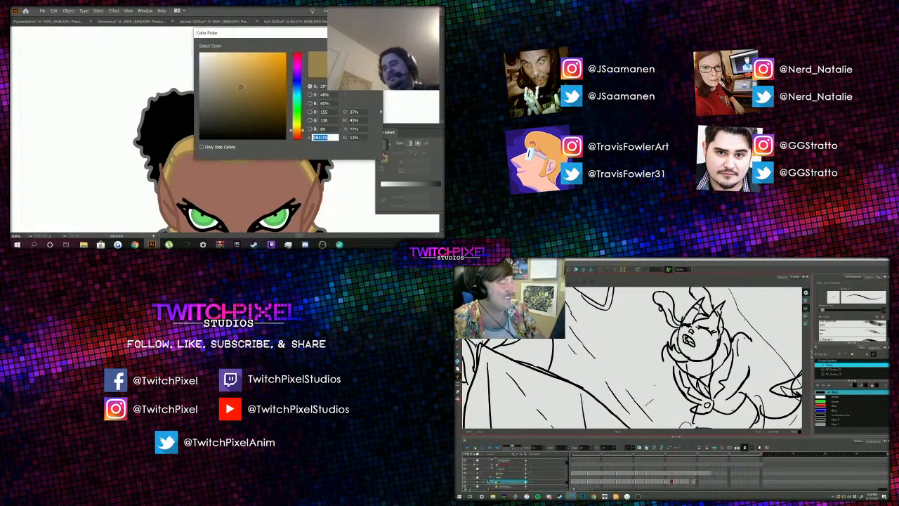
{"action": "type", "text": "5C5099"}
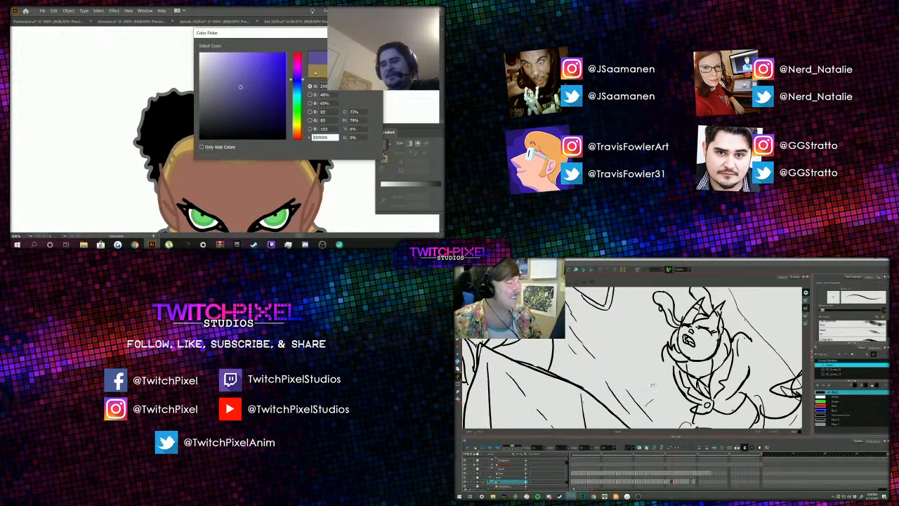
{"action": "key", "text": "Return"}
Step: Examine the coloured head from the hair and jewel down to the chin and neck
{"action": "scroll", "coordinate": [266, 121], "scroll_direction": "down", "scroll_amount": 3}
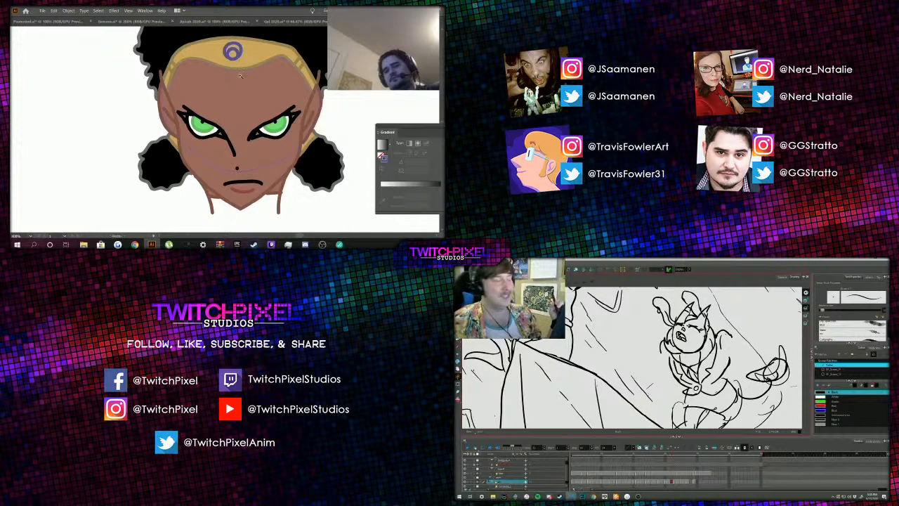
{"action": "scroll", "coordinate": [219, 124], "scroll_direction": "down", "scroll_amount": 3}
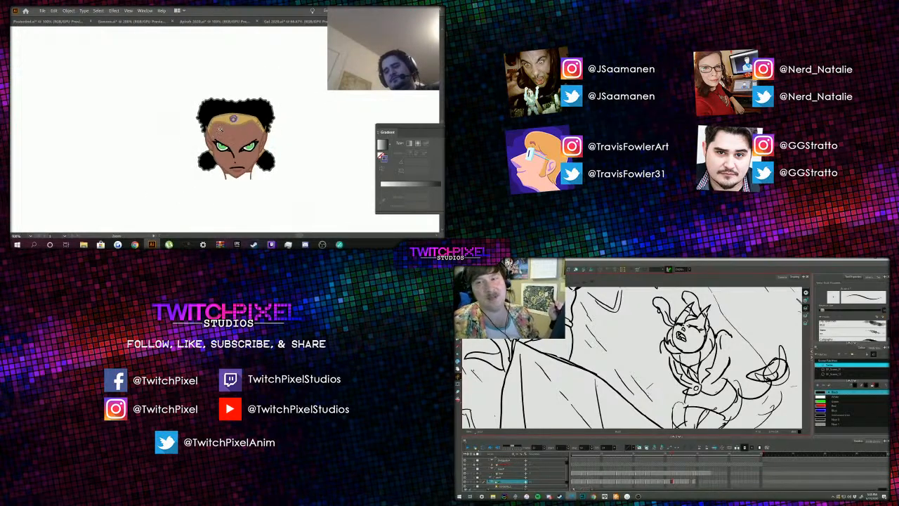
{"action": "scroll", "coordinate": [220, 128], "scroll_direction": "up", "scroll_amount": 2}
{"action": "scroll", "coordinate": [219, 129], "scroll_direction": "down", "scroll_amount": 1}
{"action": "scroll", "coordinate": [225, 133], "scroll_direction": "up", "scroll_amount": 1}
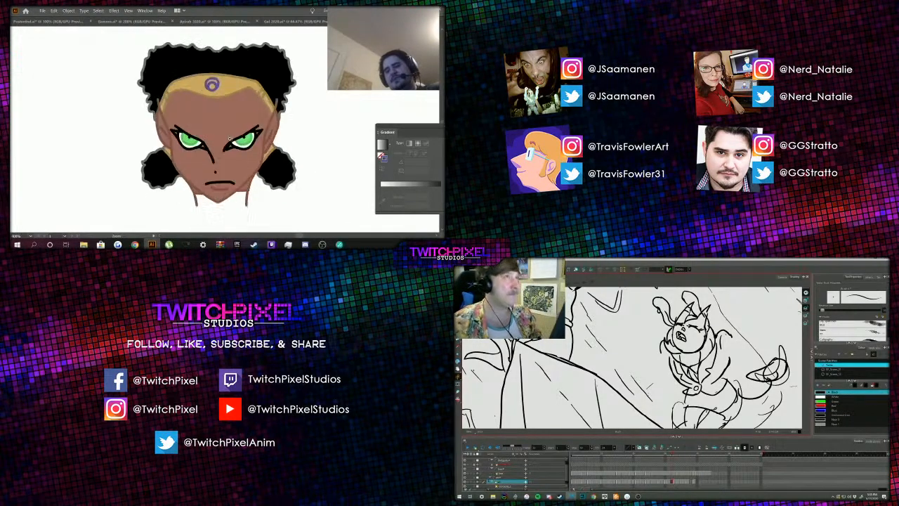
{"action": "scroll", "coordinate": [229, 140], "scroll_direction": "up", "scroll_amount": 1}
{"action": "scroll", "coordinate": [220, 145], "scroll_direction": "down", "scroll_amount": 2}
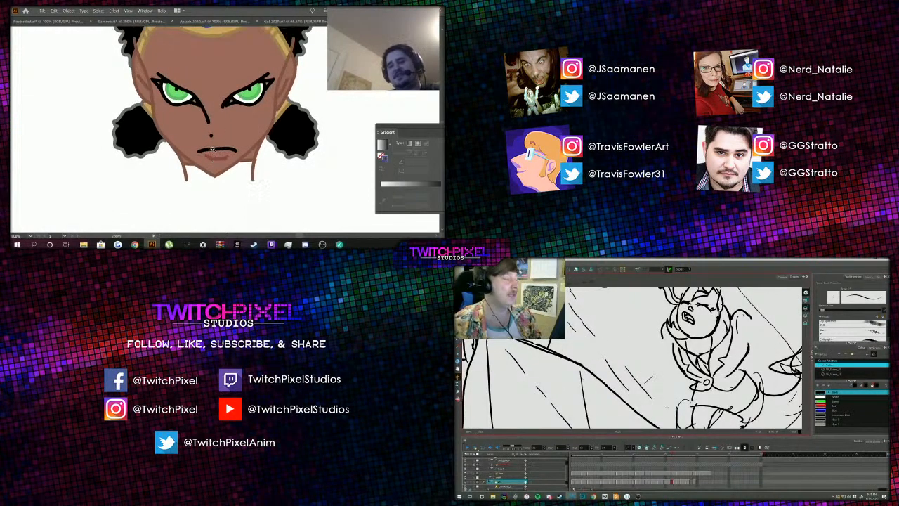
{"action": "scroll", "coordinate": [212, 148], "scroll_direction": "up", "scroll_amount": 2}
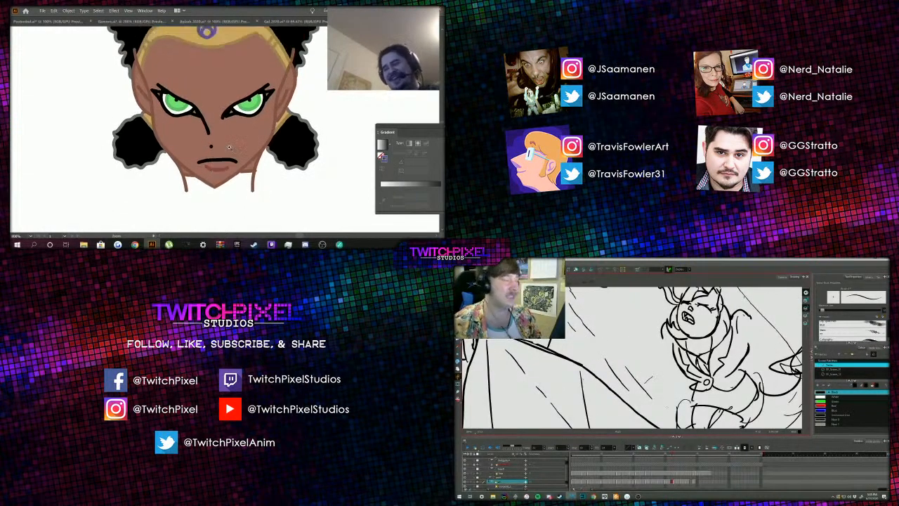
Step: Recolour the shape behind the neck with the headband's gold and send it to the back
{"action": "left_click", "coordinate": [229, 40]}
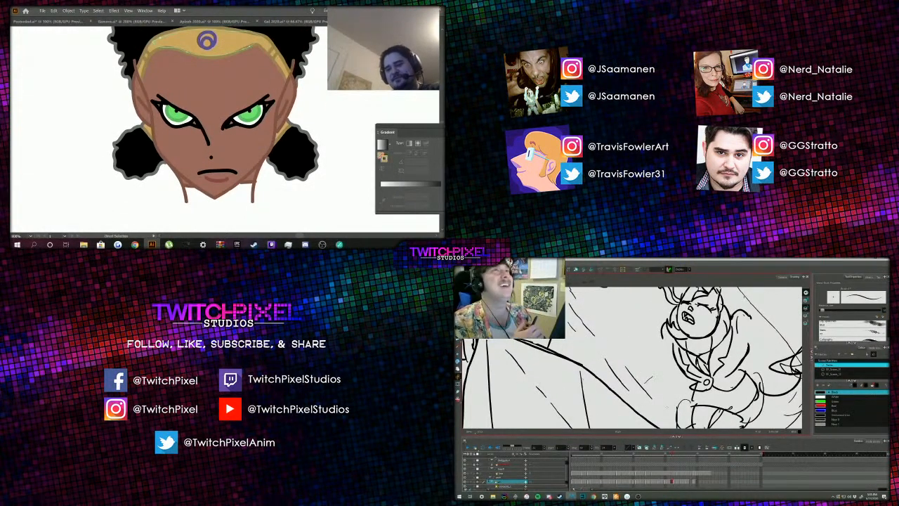
{"action": "left_click", "coordinate": [247, 185]}
{"action": "left_click", "coordinate": [186, 187], "text": "shift"}
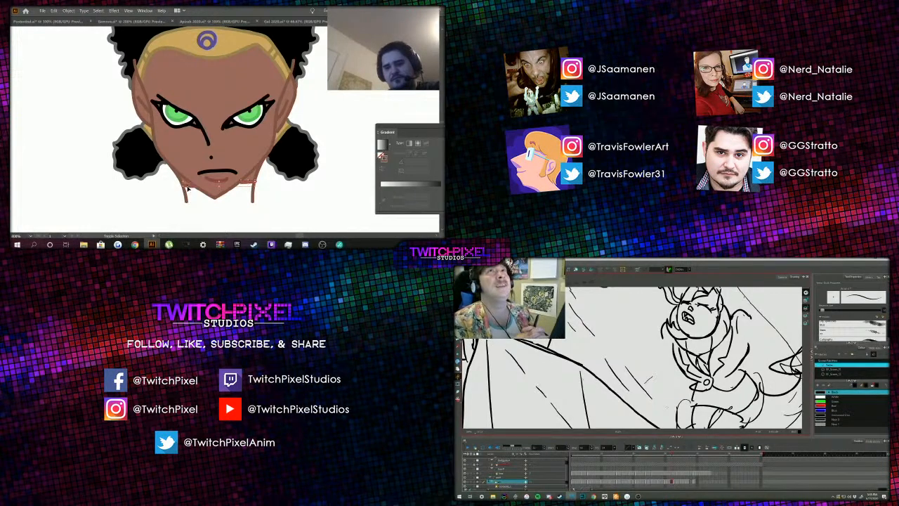
{"action": "key", "text": "i"}
{"action": "left_click", "coordinate": [273, 57]}
{"action": "right_click", "coordinate": [211, 121]}
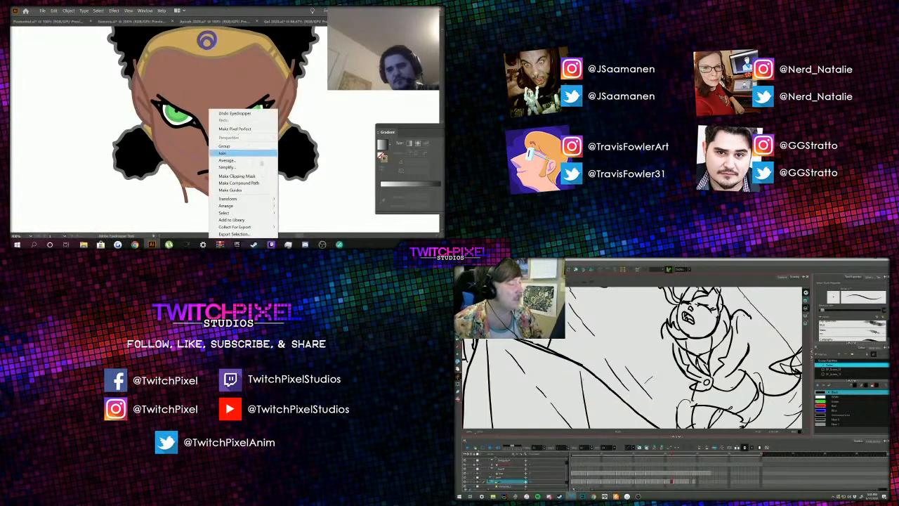
{"action": "mouse_move", "coordinate": [274, 222]}
{"action": "left_click", "coordinate": [312, 226]}
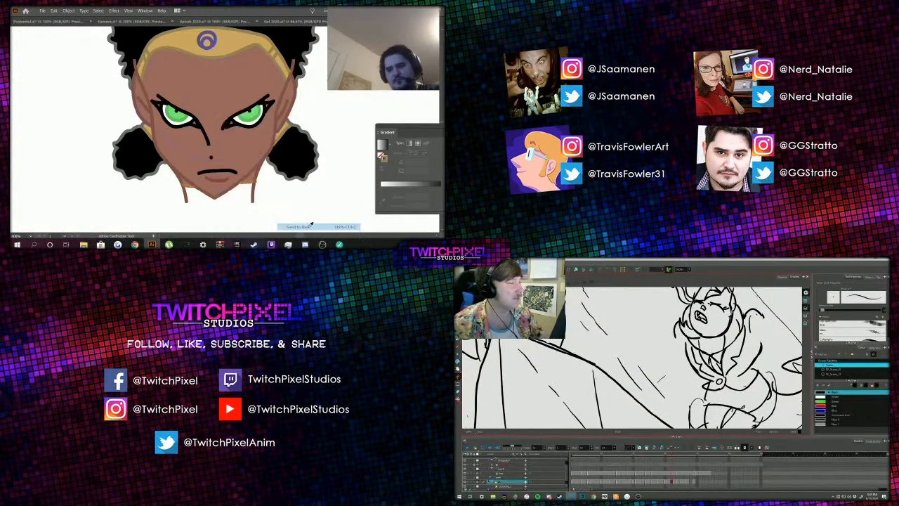
Step: Paint the neck area below the chin with the same gold as the headband
{"action": "key", "text": "a"}
{"action": "left_click", "coordinate": [276, 197]}
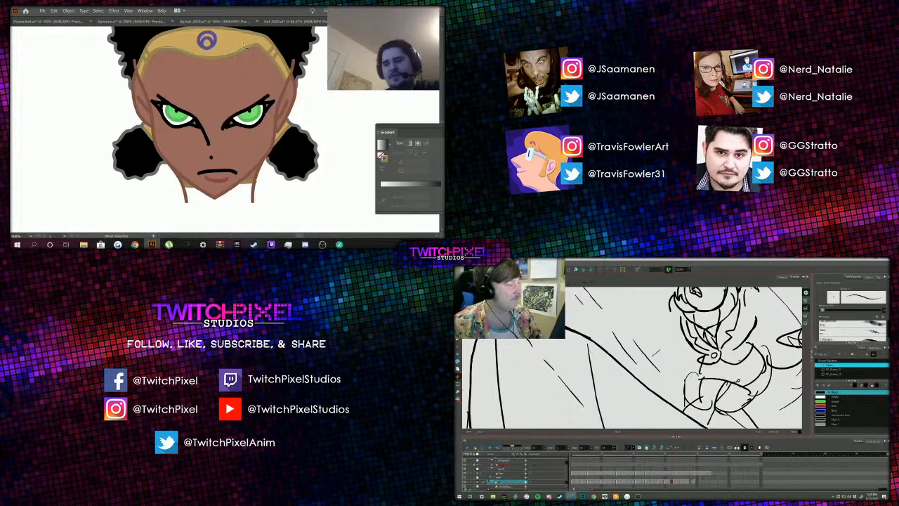
{"action": "left_click", "coordinate": [248, 49]}
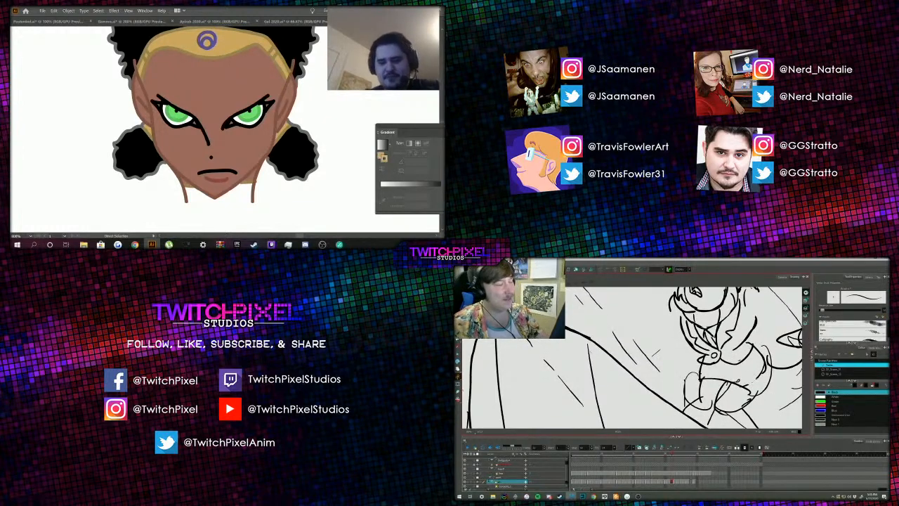
{"action": "key", "text": "b"}
{"action": "mouse_move", "coordinate": [240, 181]}
{"action": "left_mouse_down"}
{"action": "mouse_move", "coordinate": [252, 184]}
{"action": "mouse_move", "coordinate": [255, 201]}
{"action": "mouse_move", "coordinate": [213, 196]}
{"action": "mouse_move", "coordinate": [239, 182]}
{"action": "mouse_move", "coordinate": [187, 185]}
{"action": "mouse_move", "coordinate": [199, 202]}
{"action": "mouse_move", "coordinate": [222, 202]}
{"action": "left_mouse_up"}
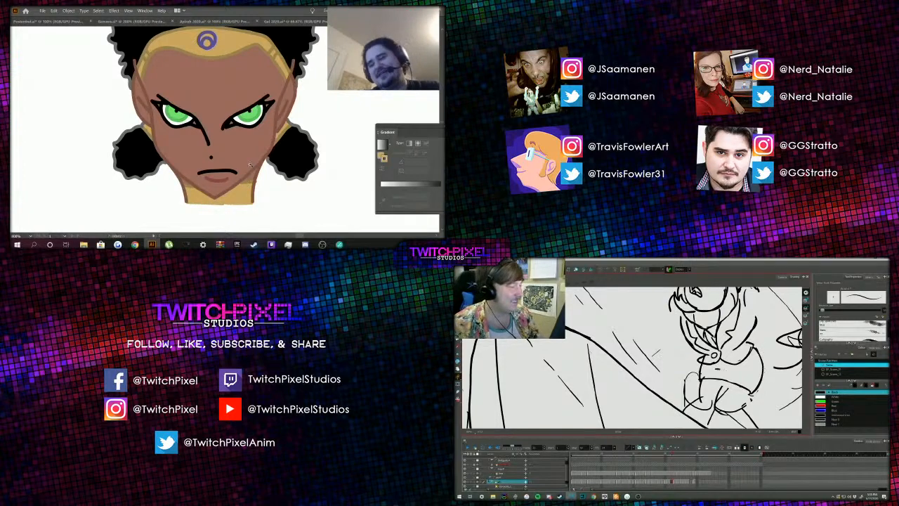
Step: Recolour the stroke of the headband's jewel rings to a slightly lighter blue-purple
{"action": "key", "text": "ctrl+minus"}
{"action": "key", "text": "ctrl+minus"}
{"action": "left_click", "coordinate": [214, 118]}
{"action": "left_click", "coordinate": [222, 119], "text": "alt"}
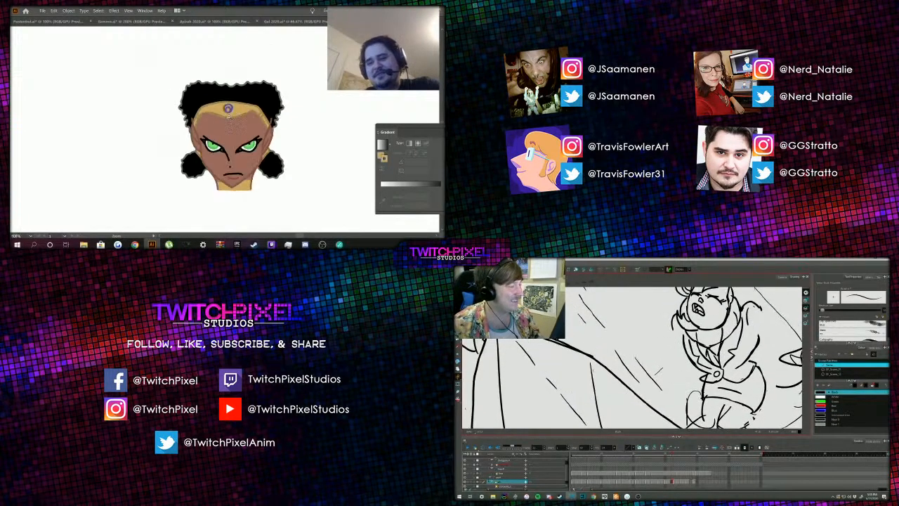
{"action": "left_click", "coordinate": [231, 115], "text": "alt"}
{"action": "left_click", "coordinate": [219, 138]}
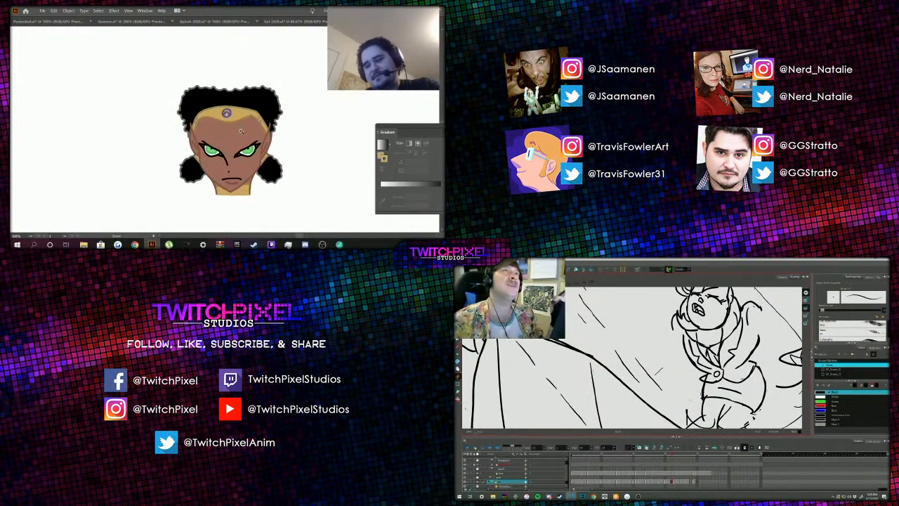
{"action": "left_click", "coordinate": [222, 116]}
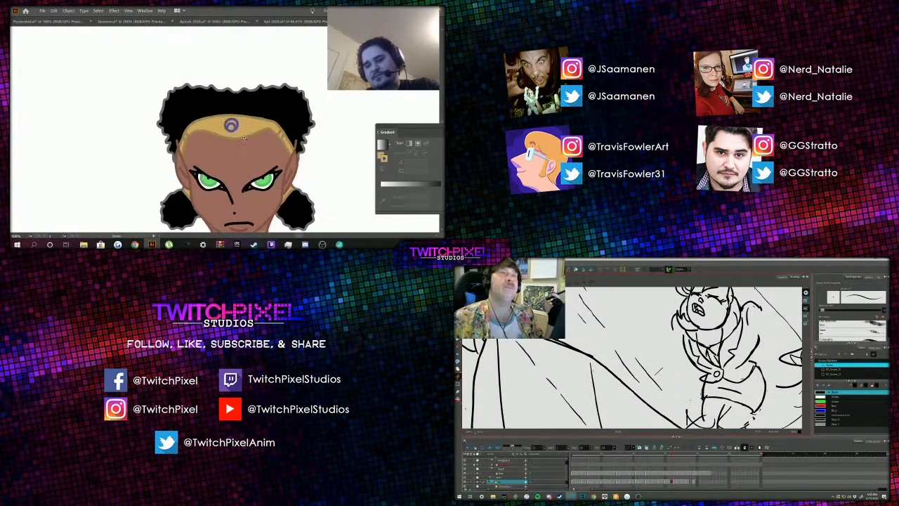
{"action": "key", "text": "a"}
{"action": "left_click", "coordinate": [237, 127]}
{"action": "left_click", "coordinate": [241, 82]}
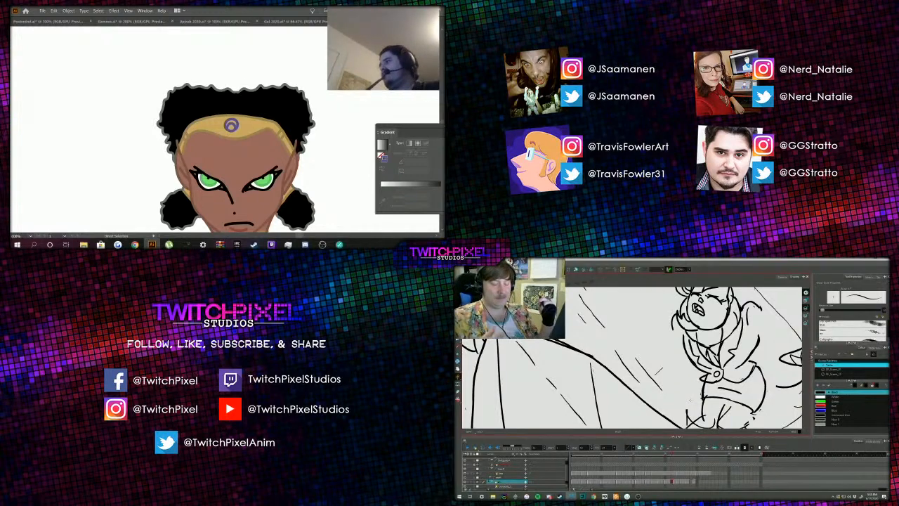
{"action": "double_click", "coordinate": [384, 158]}
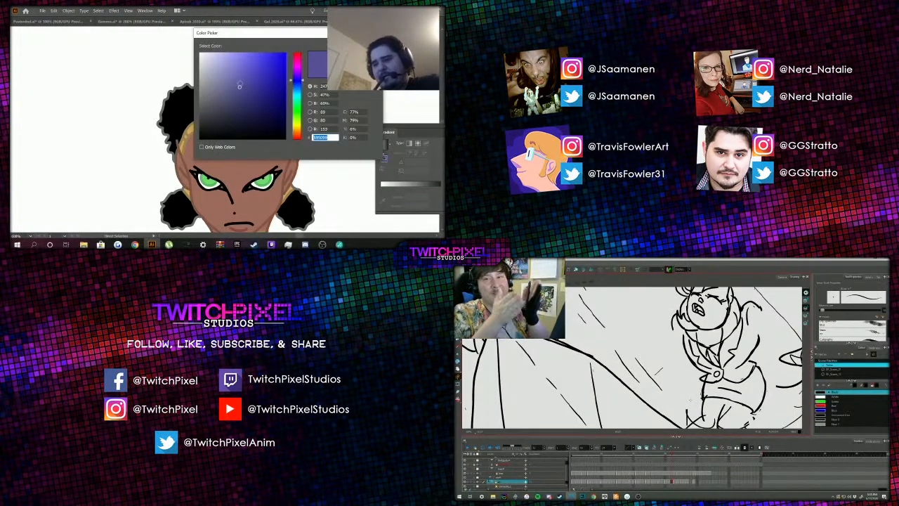
{"action": "left_click_drag", "start_coordinate": [240, 85], "coordinate": [237, 76]}
{"action": "left_click", "coordinate": [359, 50]}
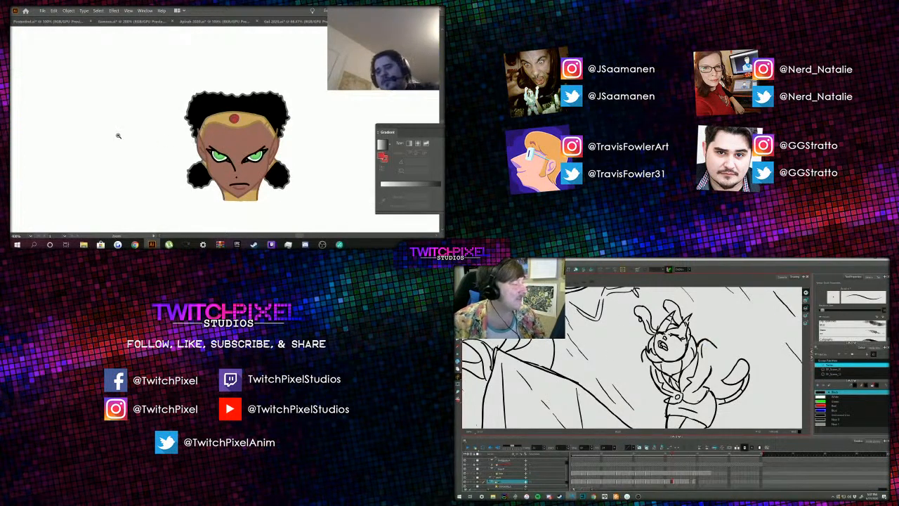
Step: Examine the headband, its red jewel and outline, and the complete coloured head
{"action": "left_click", "coordinate": [226, 137]}
{"action": "left_click", "coordinate": [230, 129]}
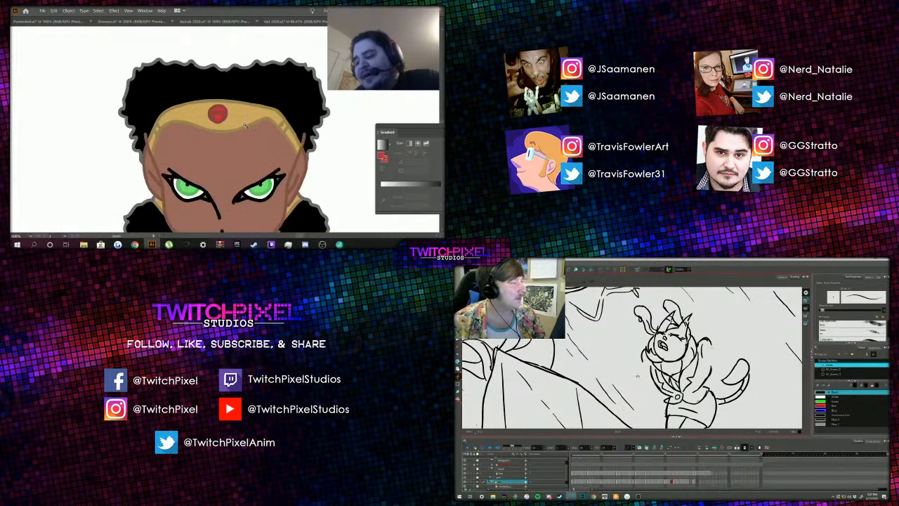
{"action": "left_click", "coordinate": [223, 139]}
{"action": "key", "text": "a"}
{"action": "left_click", "coordinate": [298, 172]}
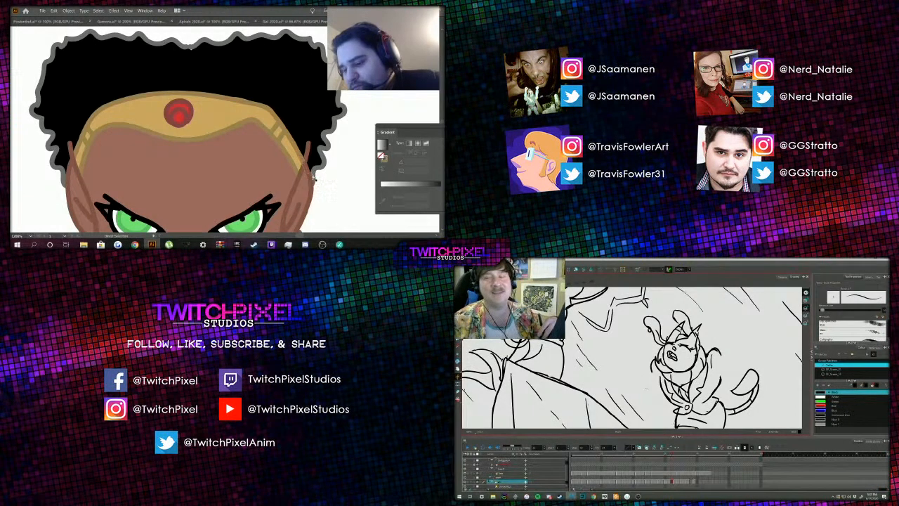
{"action": "left_click", "coordinate": [304, 167]}
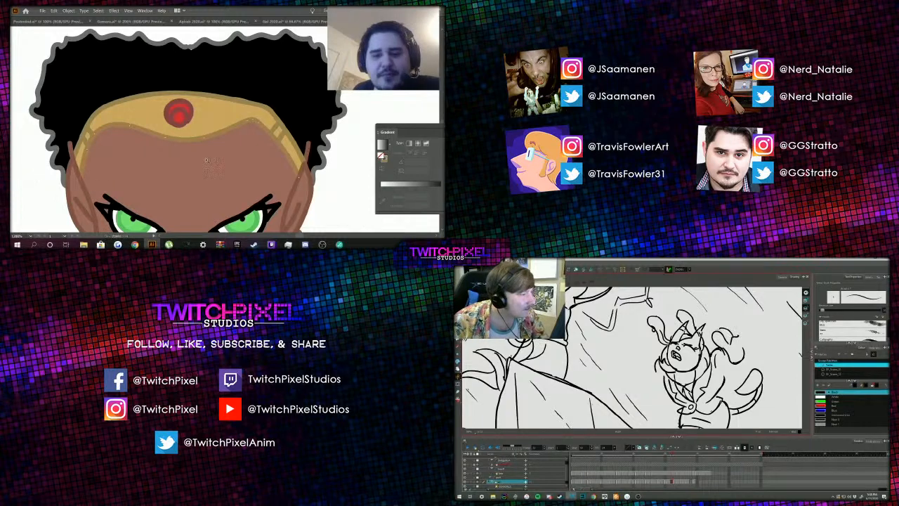
{"action": "scroll", "coordinate": [206, 161], "scroll_direction": "down", "scroll_amount": 4}
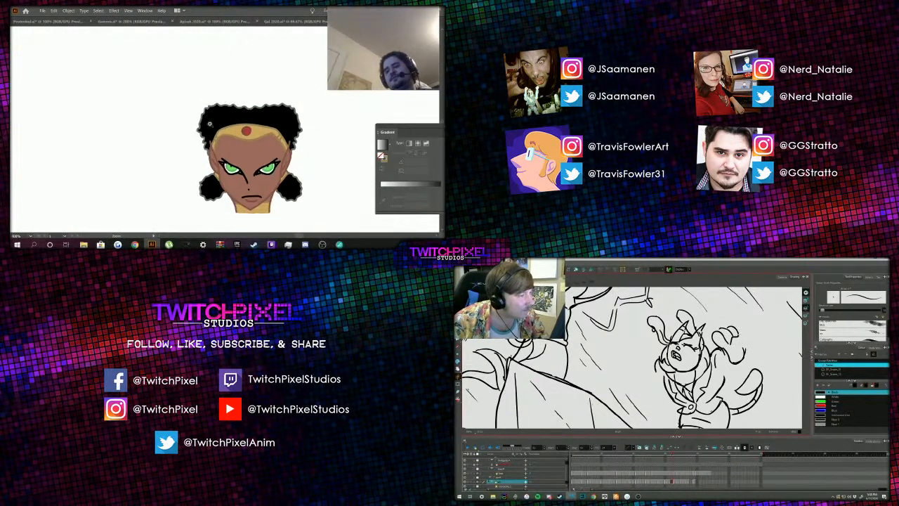
{"action": "scroll", "coordinate": [209, 124], "scroll_direction": "down", "scroll_amount": 2}
{"action": "scroll", "coordinate": [214, 121], "scroll_direction": "up", "scroll_amount": 1}
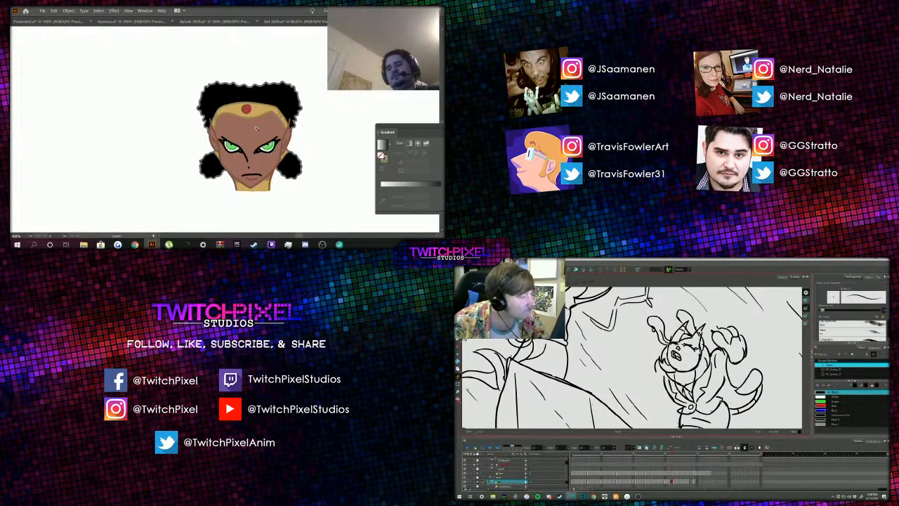
{"action": "scroll", "coordinate": [257, 128], "scroll_direction": "down", "scroll_amount": 1}
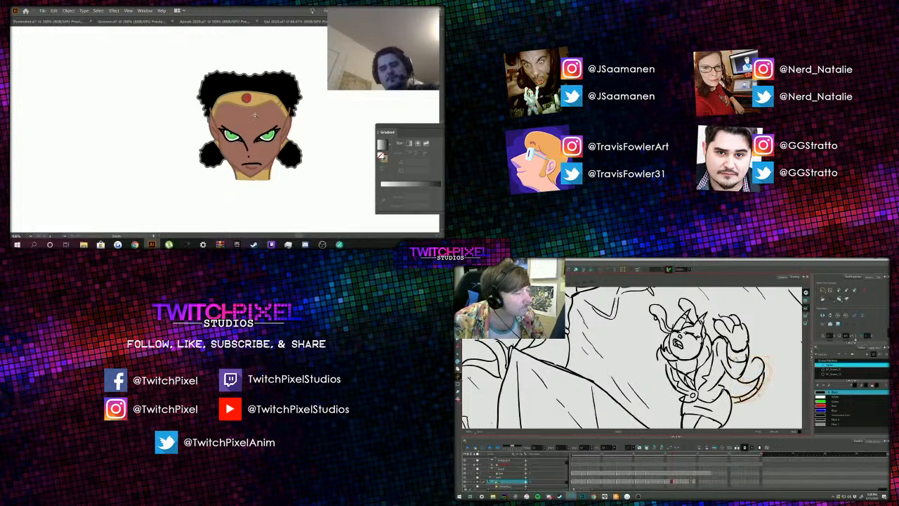
{"action": "left_click", "coordinate": [257, 129], "text": "alt"}
{"action": "left_click", "coordinate": [179, 126], "text": "alt"}
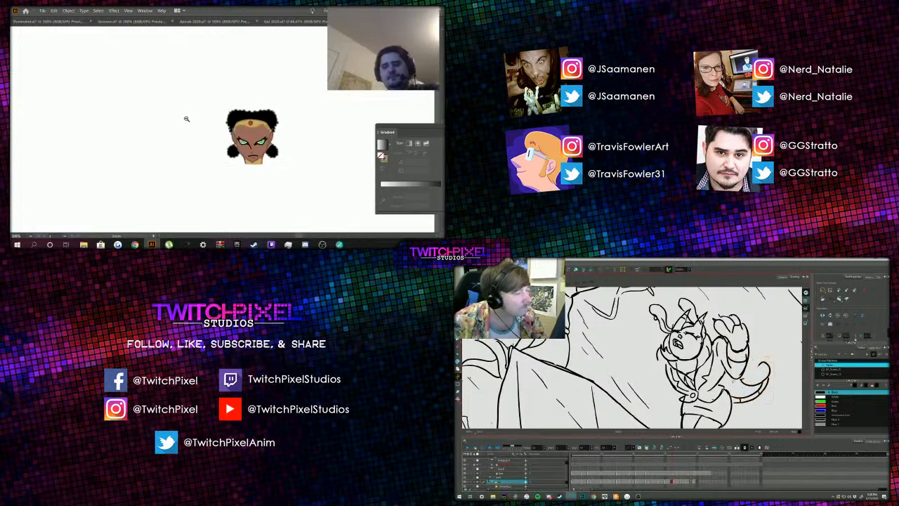
{"action": "left_click", "coordinate": [240, 123]}
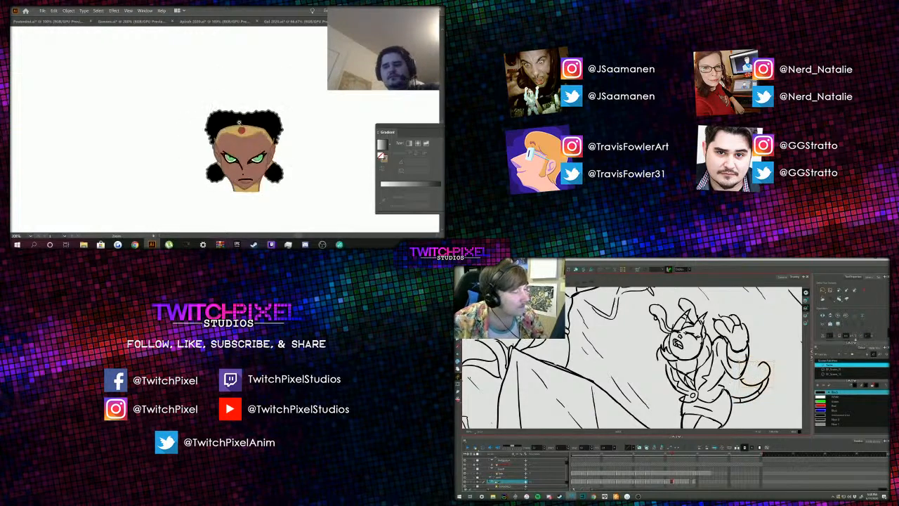
Step: Select and copy the head artwork of the red-clad character in the other open document
{"action": "left_click", "coordinate": [290, 22]}
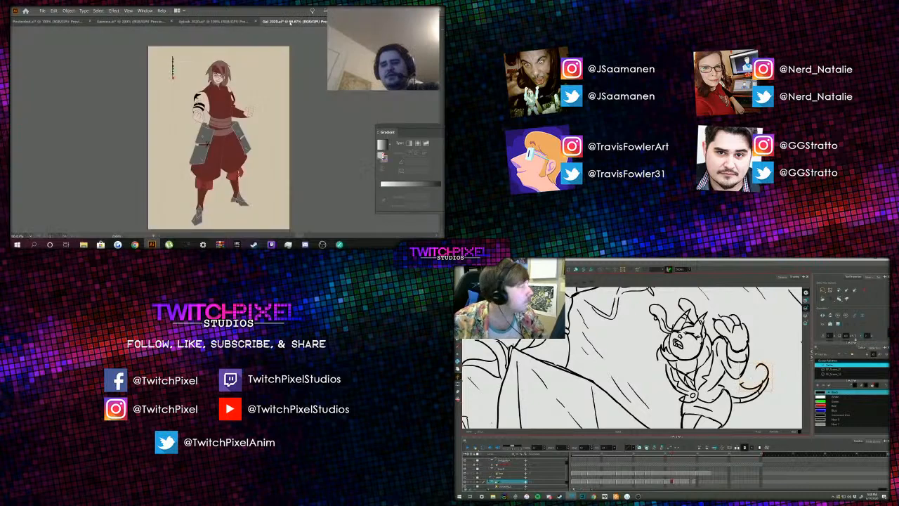
{"action": "left_click", "coordinate": [227, 80]}
{"action": "left_click", "coordinate": [215, 108]}
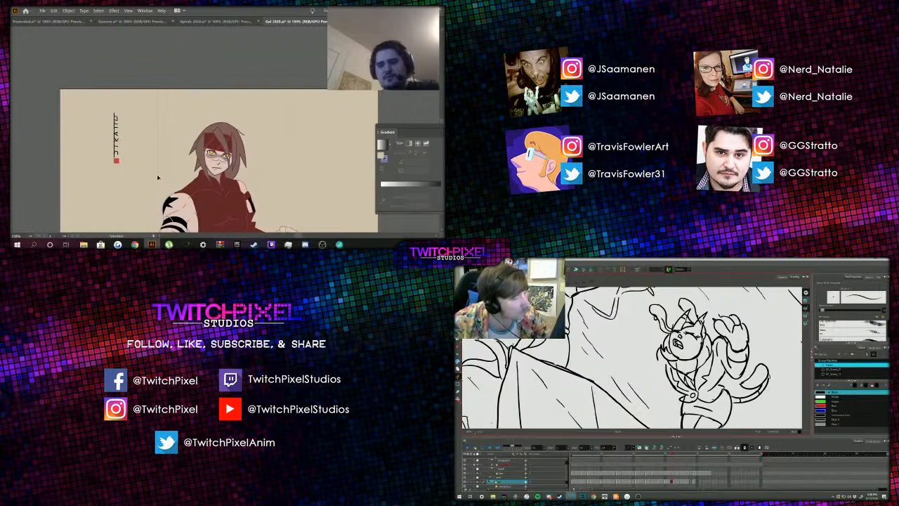
{"action": "left_click_drag", "start_coordinate": [155, 178], "coordinate": [154, 178]}
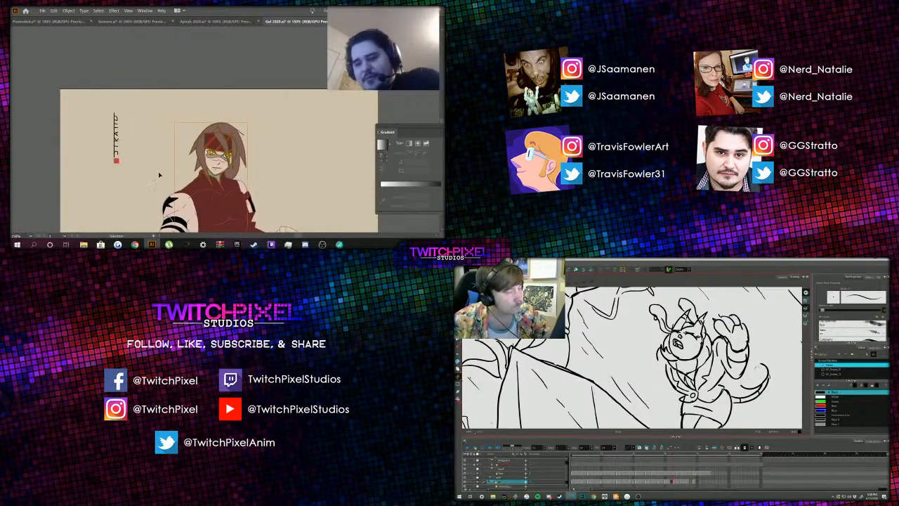
{"action": "left_click", "coordinate": [229, 105]}
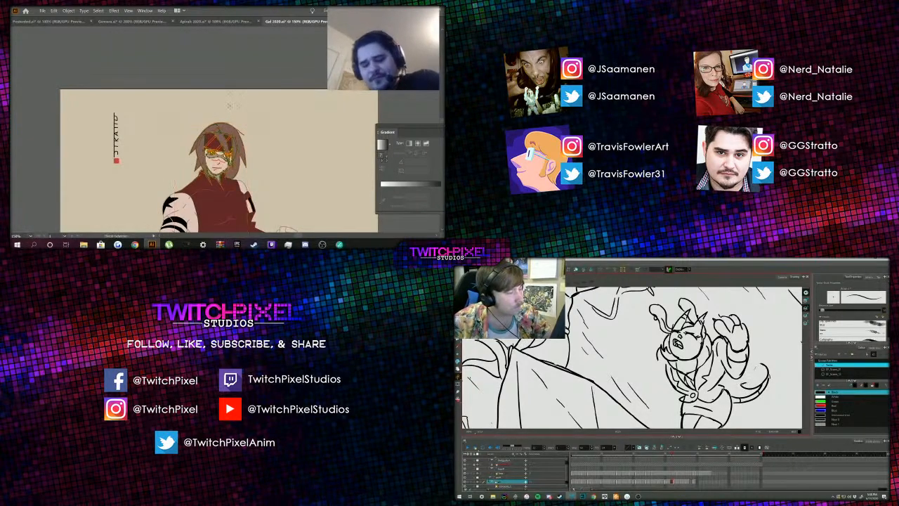
Step: Paste the copied character into the heads document and place it to the right of the finished head
{"action": "left_click", "coordinate": [373, 22]}
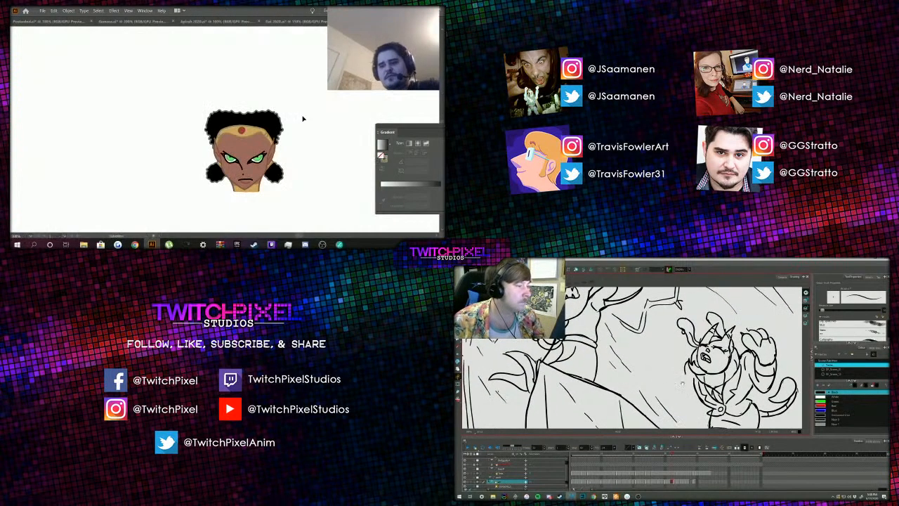
{"action": "key", "text": "ctrl+v"}
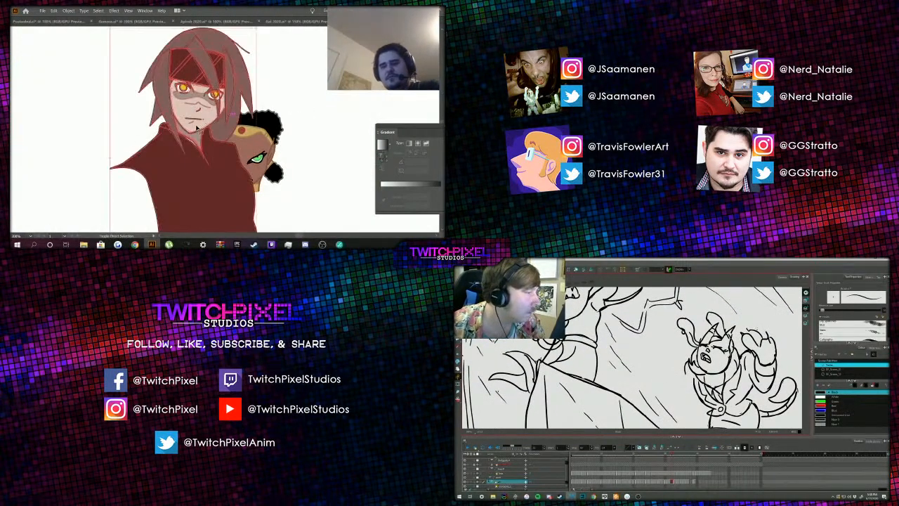
{"action": "left_click_drag", "start_coordinate": [187, 123], "coordinate": [349, 149]}
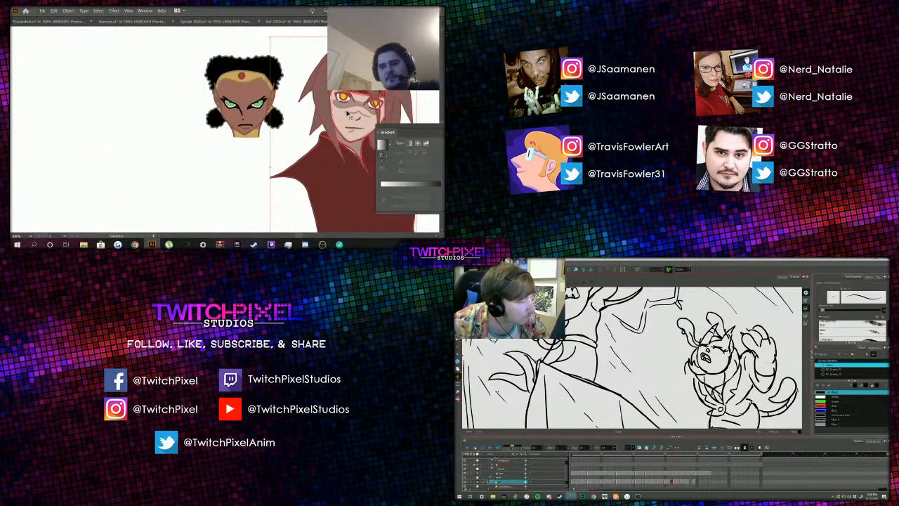
Step: Delete the dark red torso and the shoulder line from the pasted character
{"action": "left_click", "coordinate": [286, 146]}
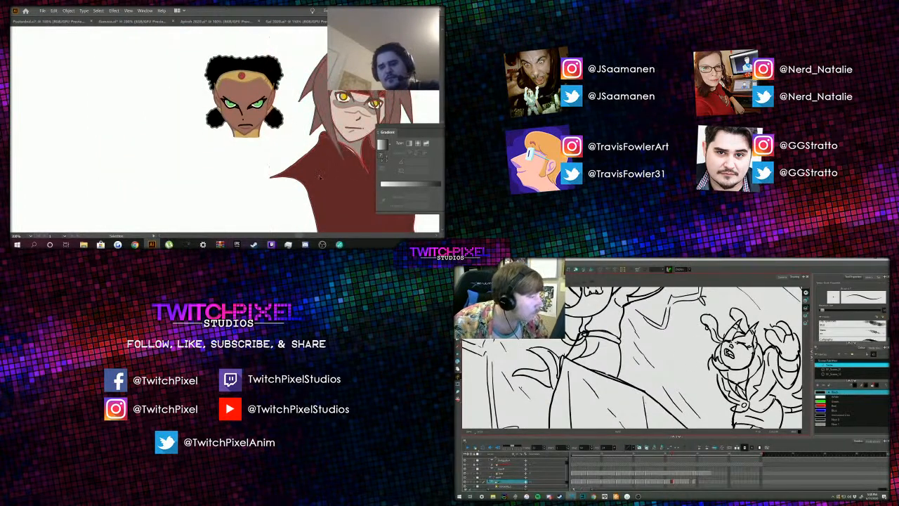
{"action": "left_click", "coordinate": [320, 179]}
{"action": "left_click", "coordinate": [280, 150]}
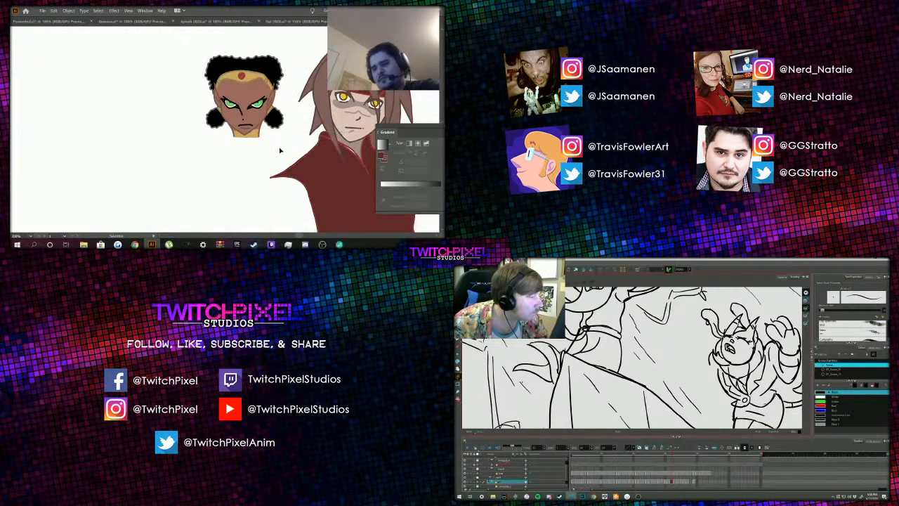
{"action": "left_click", "coordinate": [315, 175]}
{"action": "key", "text": "Delete"}
{"action": "left_click", "coordinate": [308, 158]}
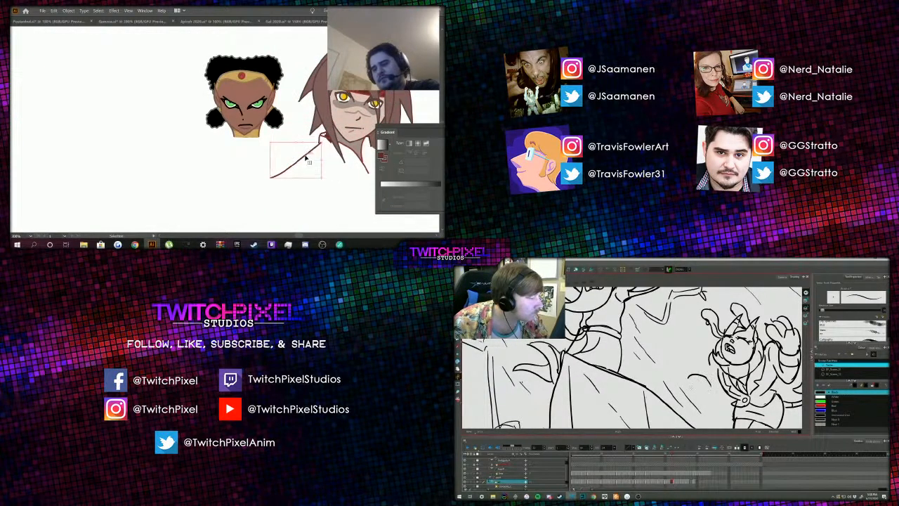
{"action": "key", "text": "Delete"}
Step: Scale down the whole pasted head and move it closer to the finished head
{"action": "scroll", "coordinate": [354, 179], "scroll_direction": "up", "scroll_amount": 3}
{"action": "scroll", "coordinate": [332, 118], "scroll_direction": "down", "scroll_amount": 1}
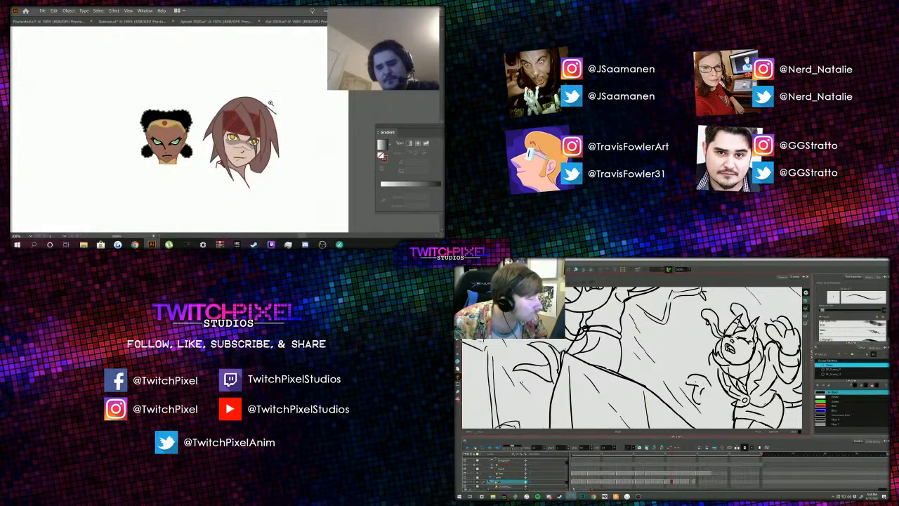
{"action": "key", "text": "v"}
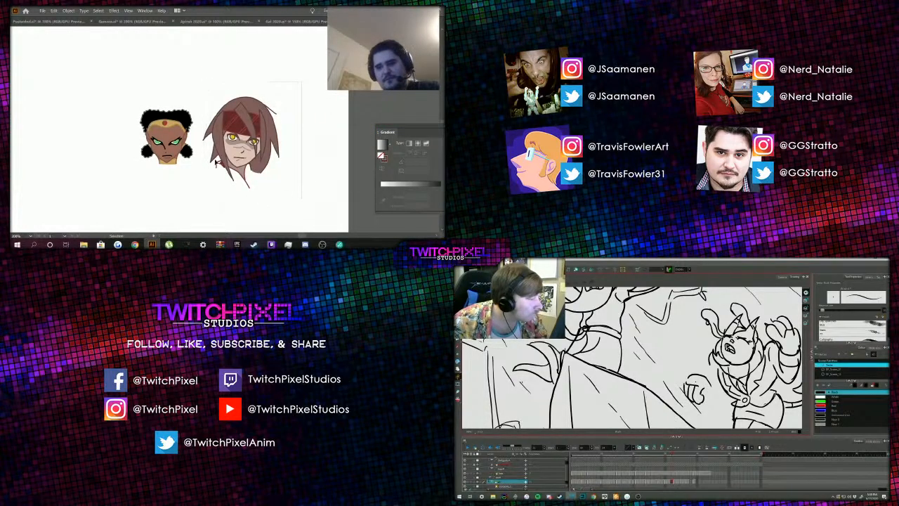
{"action": "left_click", "coordinate": [218, 163]}
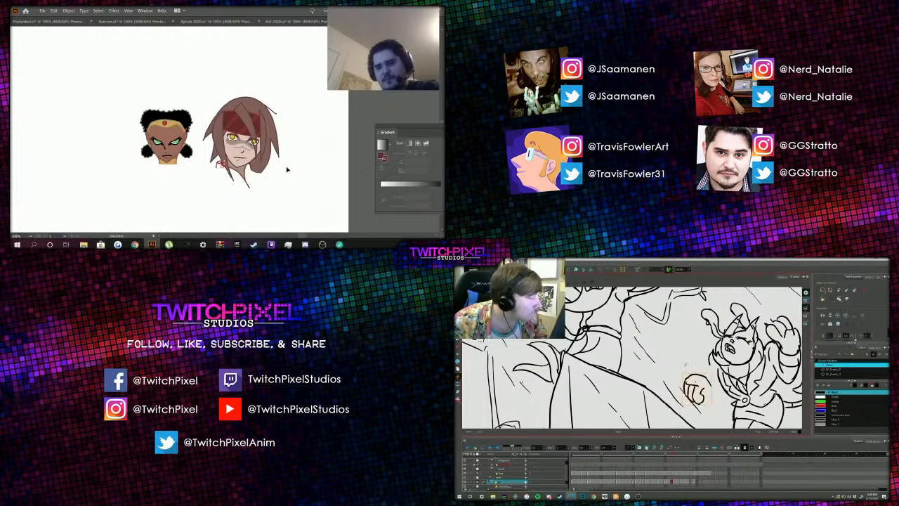
{"action": "left_click_drag", "start_coordinate": [291, 87], "coordinate": [204, 211]}
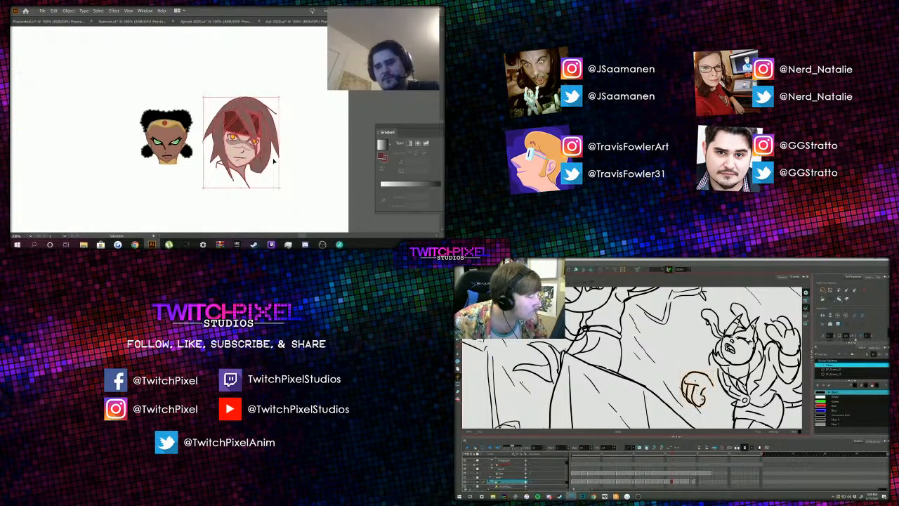
{"action": "left_click_drag", "start_coordinate": [279, 187], "coordinate": [266, 173]}
{"action": "left_click_drag", "start_coordinate": [240, 132], "coordinate": [234, 141]}
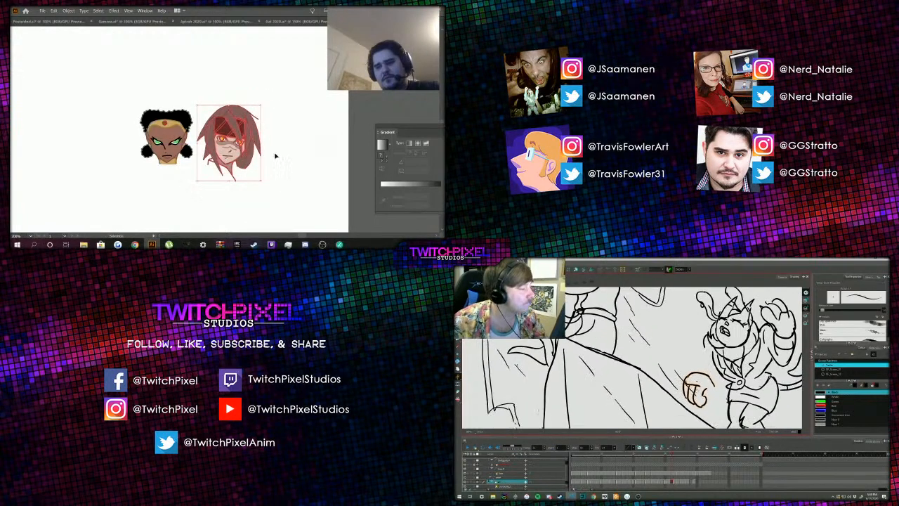
Step: Compare the size and colours of the two character heads side by side
{"action": "left_click", "coordinate": [276, 156]}
{"action": "key", "text": "z"}
{"action": "left_click", "coordinate": [167, 99], "text": "alt"}
{"action": "left_click", "coordinate": [221, 128]}
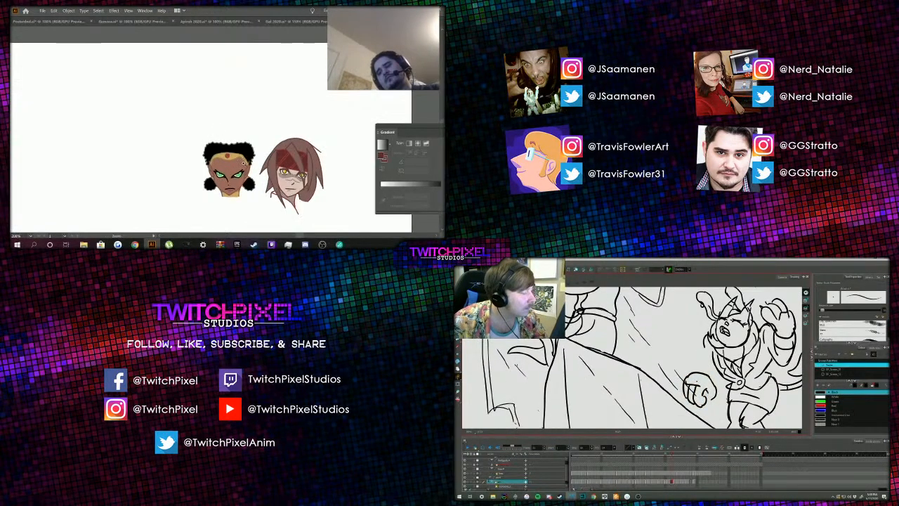
{"action": "left_click", "coordinate": [243, 163]}
{"action": "scroll", "coordinate": [213, 132], "scroll_direction": "down", "scroll_amount": 2}
{"action": "scroll", "coordinate": [213, 133], "scroll_direction": "up", "scroll_amount": 3}
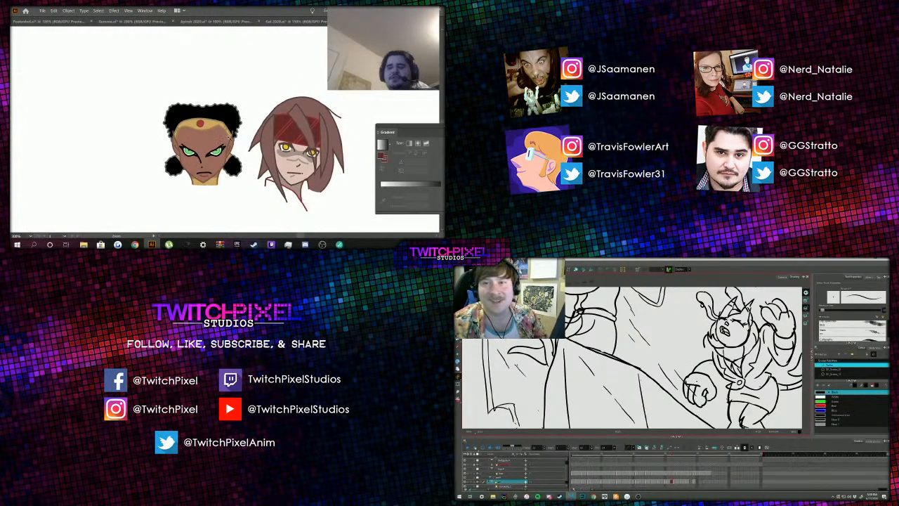
{"action": "left_click", "coordinate": [228, 138]}
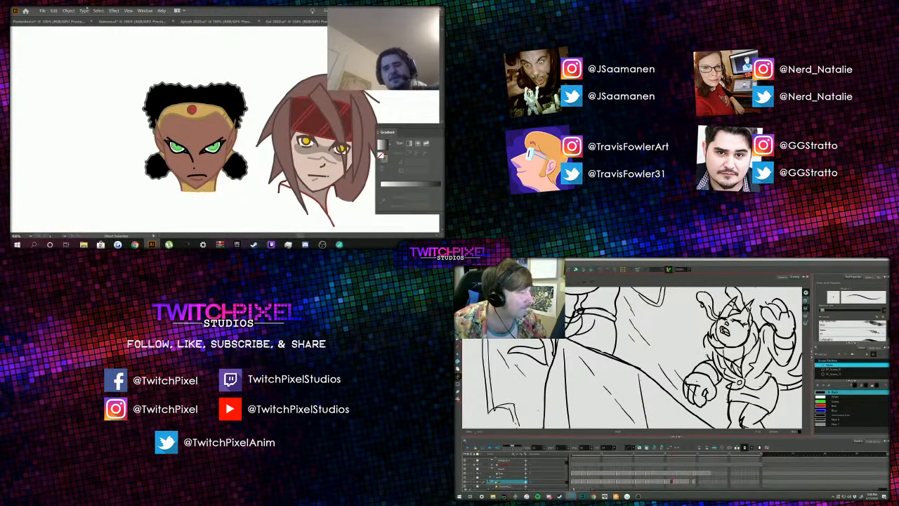
Step: Save the document under the name Settina 2020 as an Adobe Illustrator file with the default format options
{"action": "left_click", "coordinate": [43, 11]}
{"action": "left_click", "coordinate": [63, 66]}
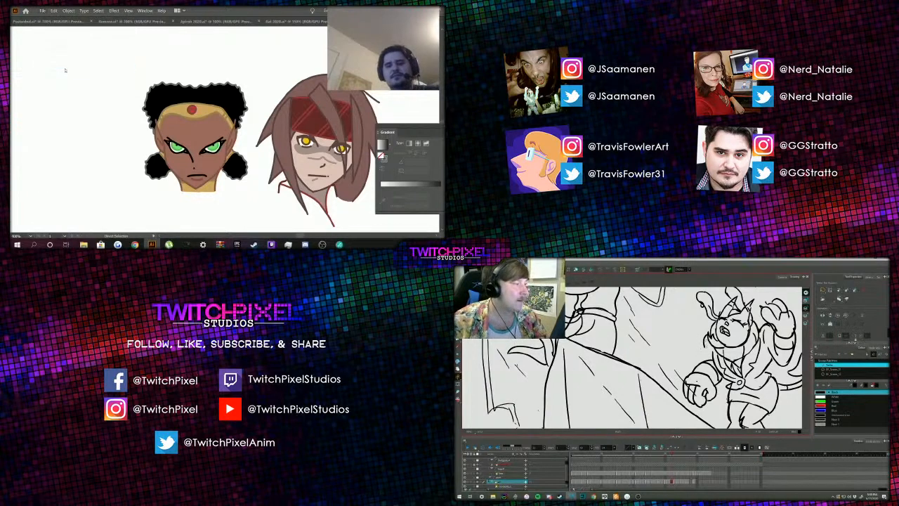
{"action": "type", "text": "Settina"}
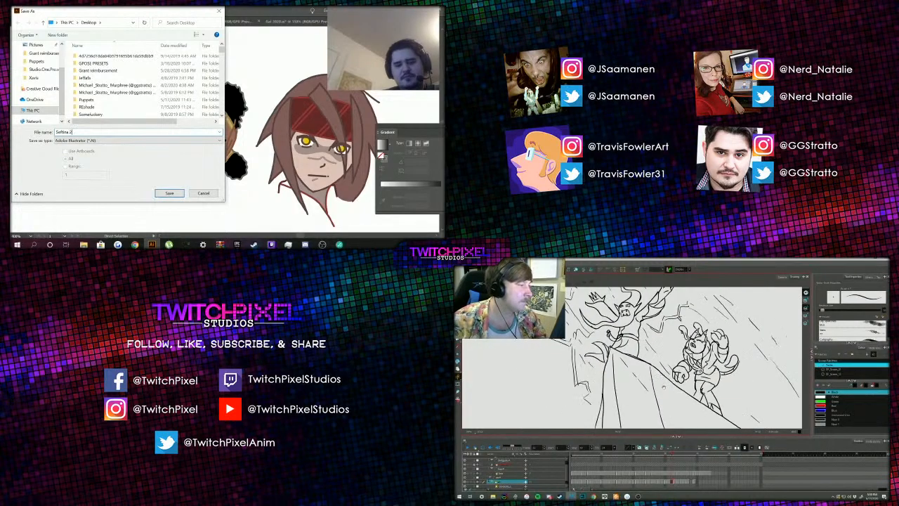
{"action": "type", "text": "2020"}
{"action": "key", "text": "Return"}
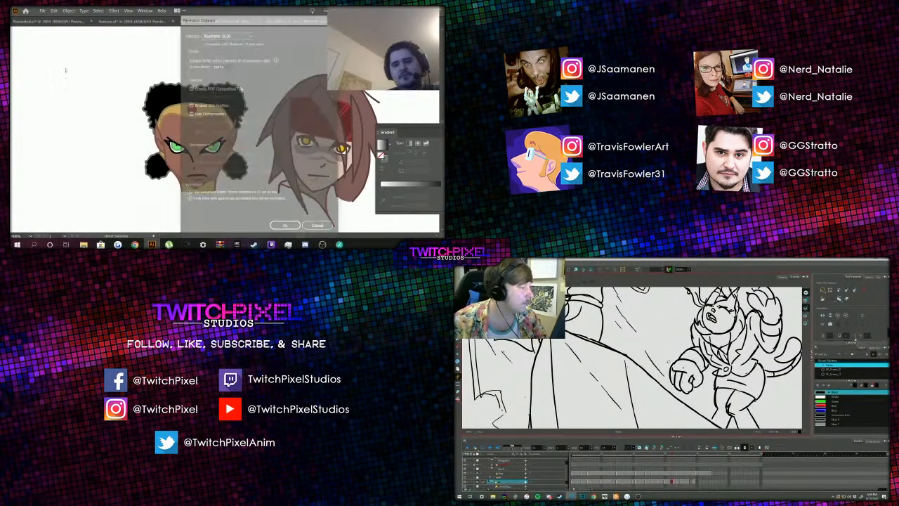
{"action": "key", "text": "Return"}
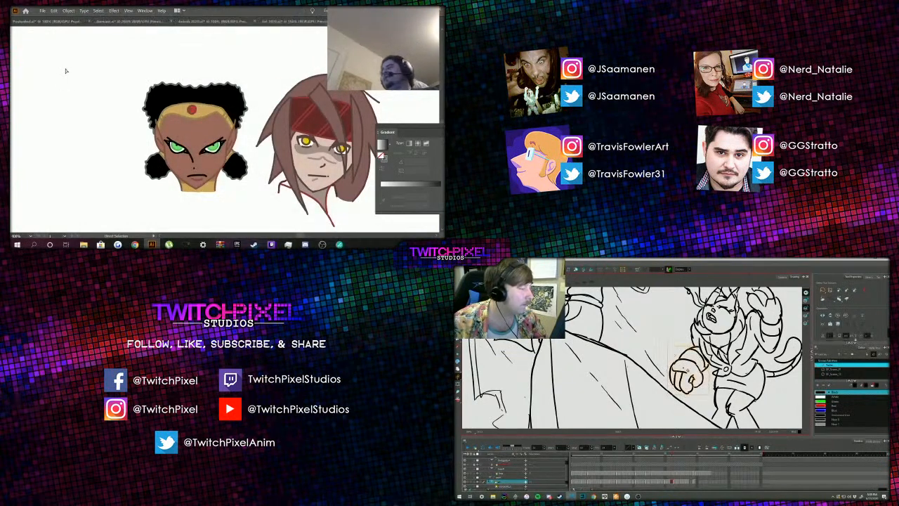
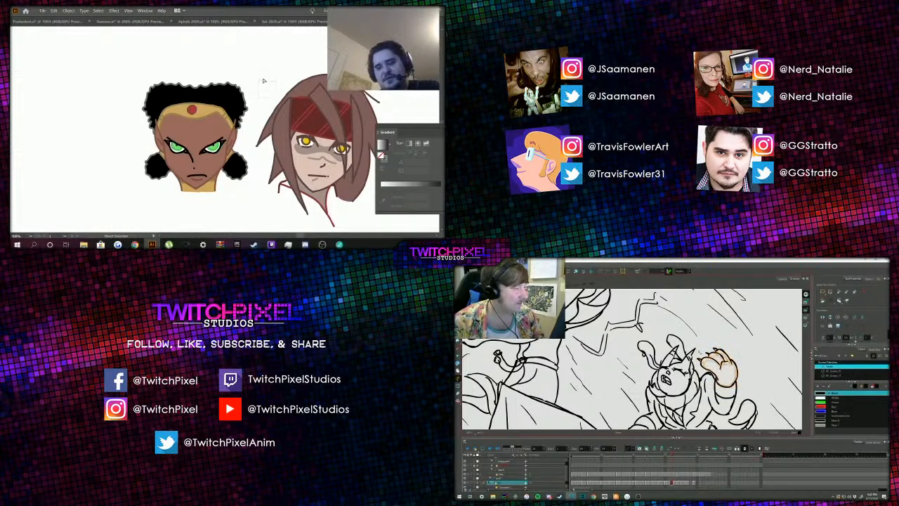
Step: Delete the entire pasted head with the red headband and save the document
{"action": "left_click_drag", "start_coordinate": [255, 62], "coordinate": [389, 233]}
{"action": "key", "text": "Delete"}
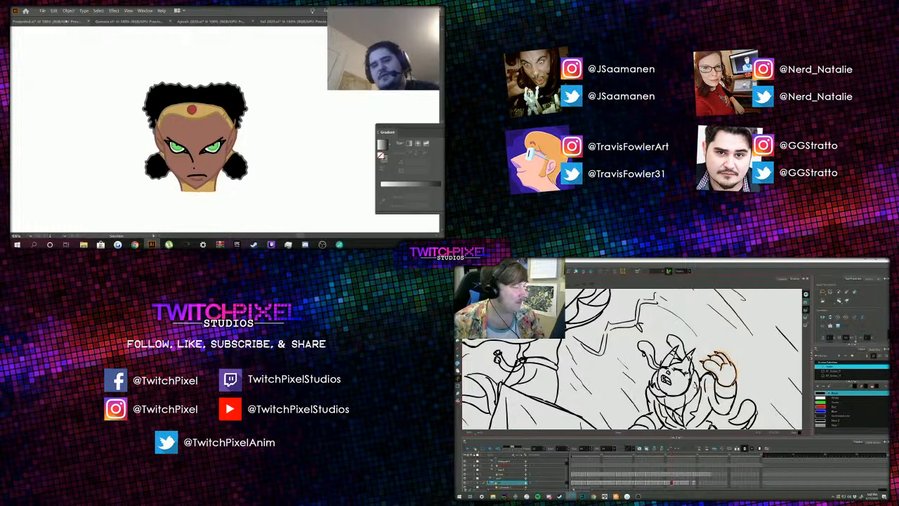
{"action": "left_click", "coordinate": [43, 10]}
{"action": "left_click", "coordinate": [67, 63]}
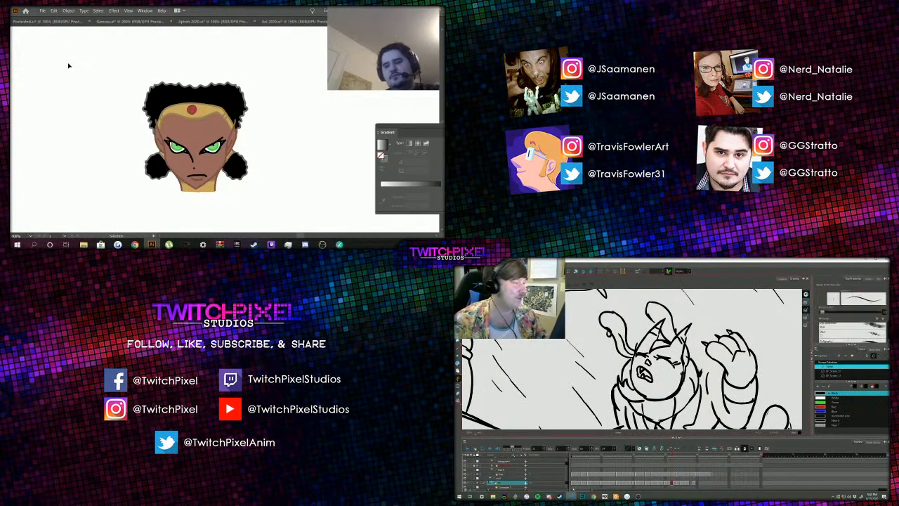
Step: Move the remaining head up and to the left on the artboard
{"action": "scroll", "coordinate": [211, 124], "scroll_direction": "down", "scroll_amount": 1}
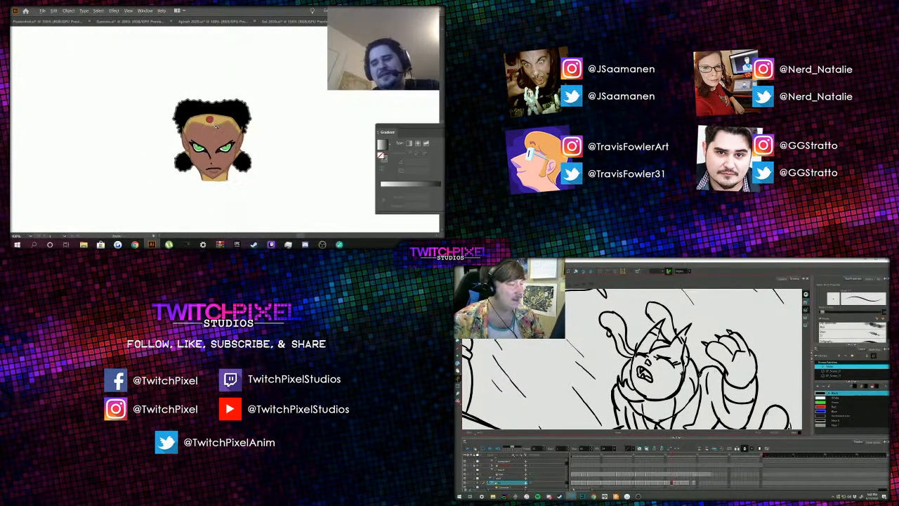
{"action": "scroll", "coordinate": [218, 125], "scroll_direction": "down", "scroll_amount": 1}
{"action": "scroll", "coordinate": [223, 125], "scroll_direction": "up", "scroll_amount": 1}
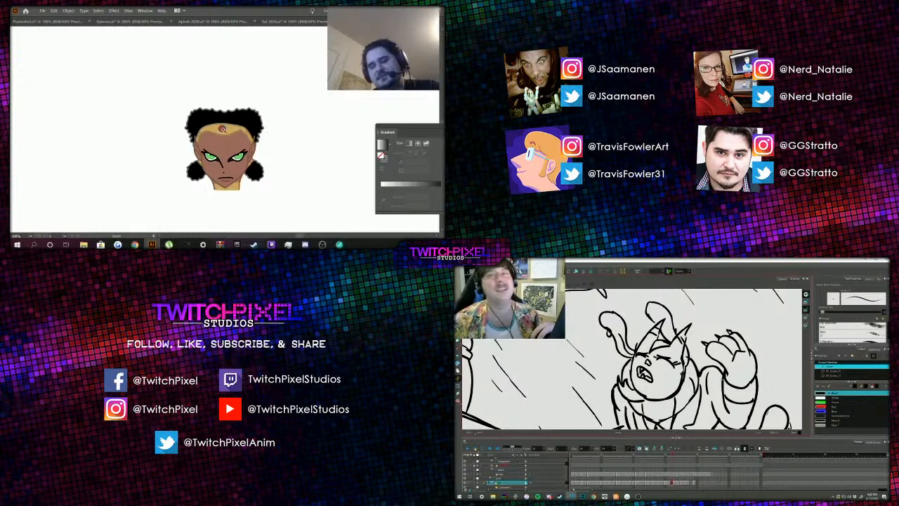
{"action": "scroll", "coordinate": [223, 131], "scroll_direction": "down", "scroll_amount": 1}
{"action": "scroll", "coordinate": [223, 130], "scroll_direction": "down", "scroll_amount": 1}
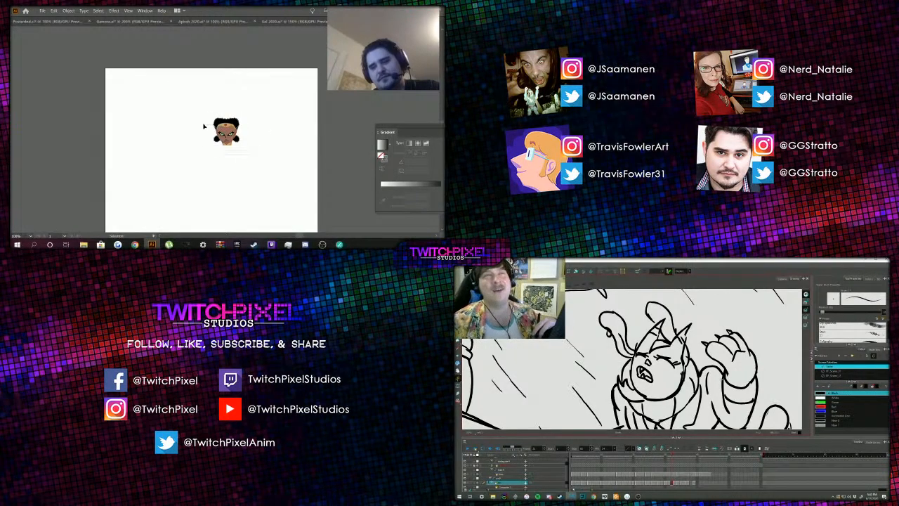
{"action": "left_click", "coordinate": [226, 131]}
{"action": "left_click_drag", "start_coordinate": [226, 131], "coordinate": [201, 106]}
{"action": "scroll", "coordinate": [225, 113], "scroll_direction": "up", "scroll_amount": 2}
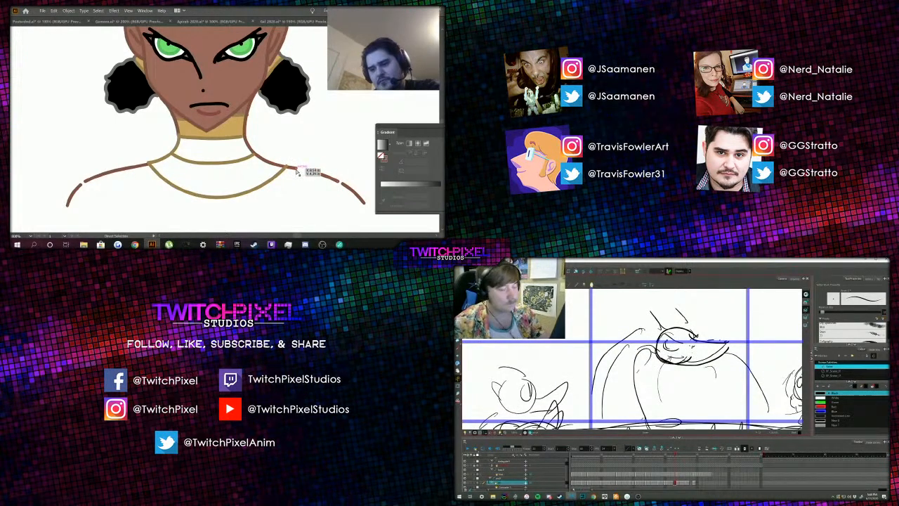
Step: Join the right shoulder line to the collar's edge and match the right neck line to the collar's gold outline
{"action": "left_click", "coordinate": [297, 170]}
{"action": "key", "text": "Delete"}
{"action": "key", "text": "ctrl+z"}
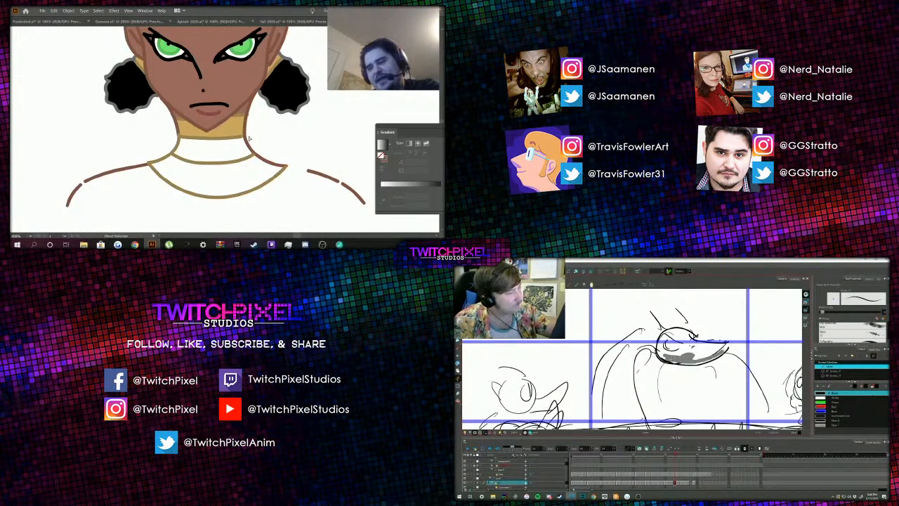
{"action": "left_click_drag", "start_coordinate": [307, 170], "coordinate": [289, 166]}
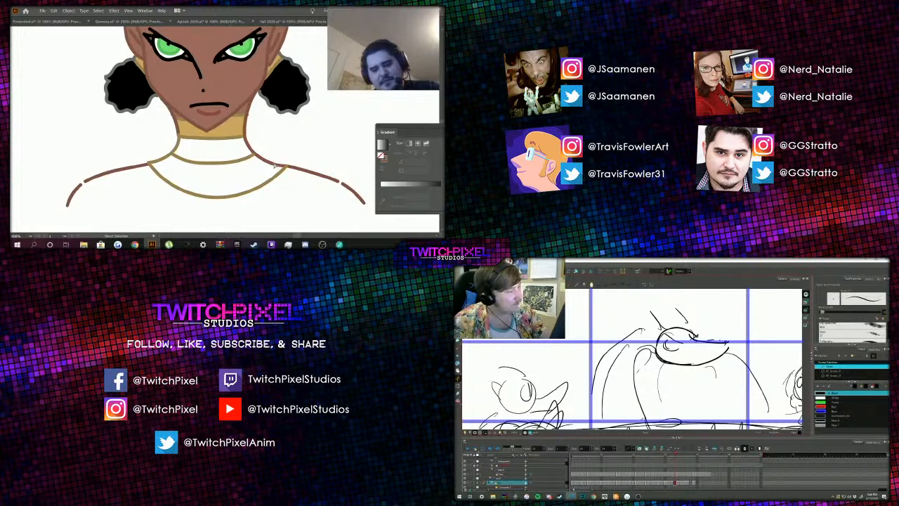
{"action": "key", "text": "i"}
{"action": "left_click", "coordinate": [278, 175]}
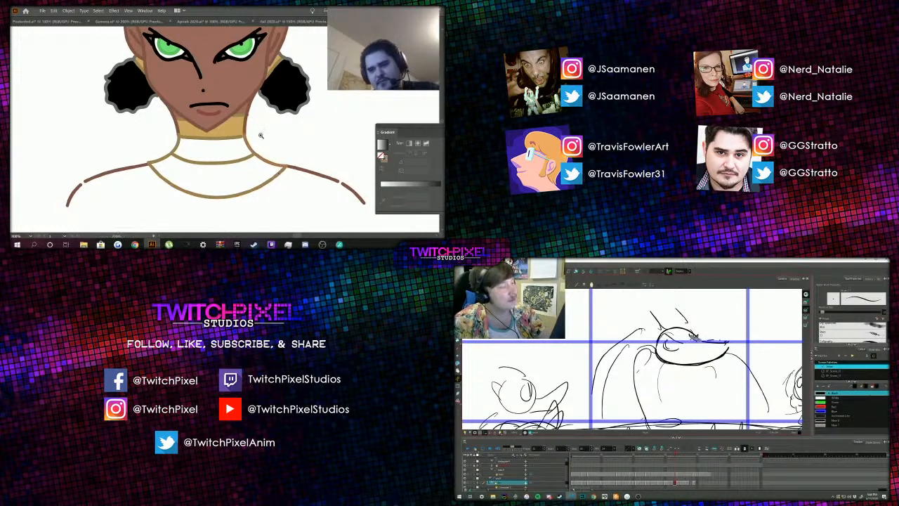
Step: Paint the neck and collar area solid gold inside the outlines, filling the gap along its left side
{"action": "scroll", "coordinate": [239, 140], "scroll_direction": "up", "scroll_amount": 3}
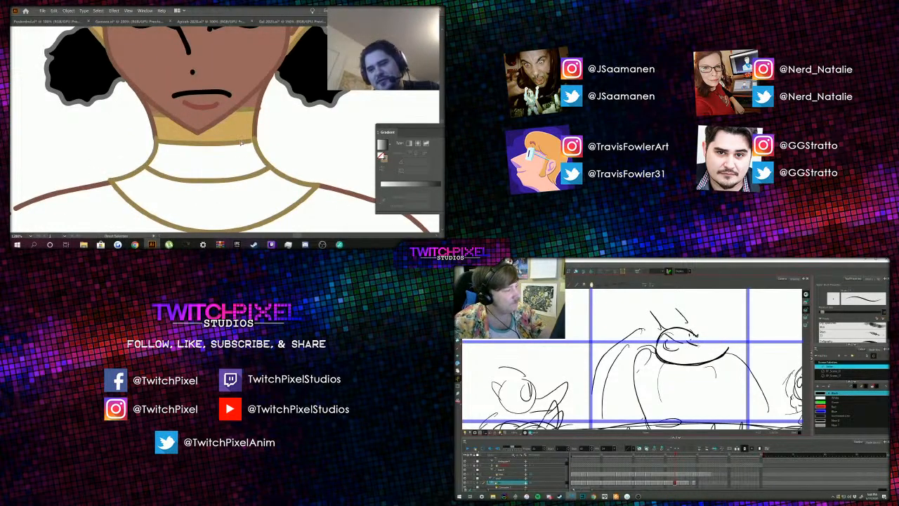
{"action": "mouse_move", "coordinate": [253, 143]}
{"action": "left_mouse_down"}
{"action": "mouse_move", "coordinate": [273, 168]}
{"action": "mouse_move", "coordinate": [314, 186]}
{"action": "mouse_move", "coordinate": [236, 227]}
{"action": "mouse_move", "coordinate": [172, 219]}
{"action": "mouse_move", "coordinate": [162, 201]}
{"action": "mouse_move", "coordinate": [162, 139]}
{"action": "mouse_move", "coordinate": [216, 131]}
{"action": "mouse_move", "coordinate": [185, 130]}
{"action": "mouse_move", "coordinate": [117, 180]}
{"action": "mouse_move", "coordinate": [190, 226]}
{"action": "left_mouse_up"}
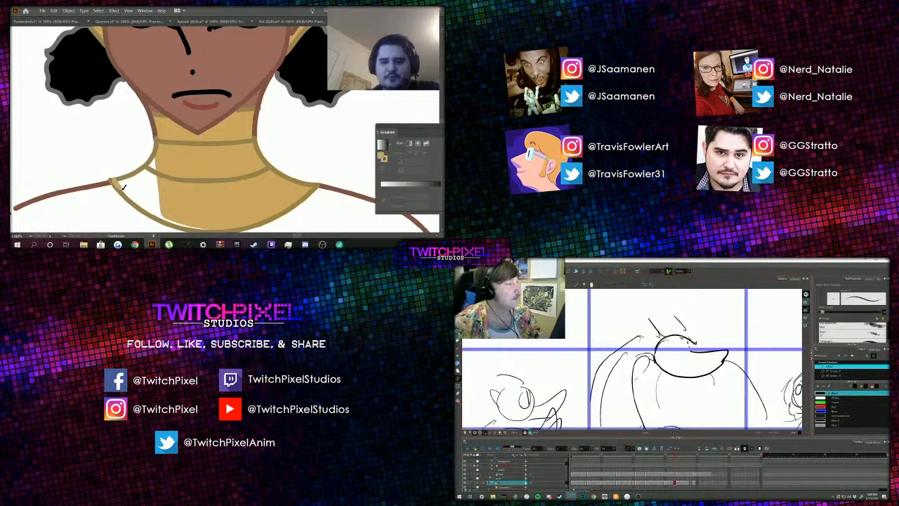
{"action": "mouse_move", "coordinate": [123, 186]}
{"action": "left_mouse_down"}
{"action": "mouse_move", "coordinate": [171, 221]}
{"action": "mouse_move", "coordinate": [214, 227]}
{"action": "left_mouse_up"}
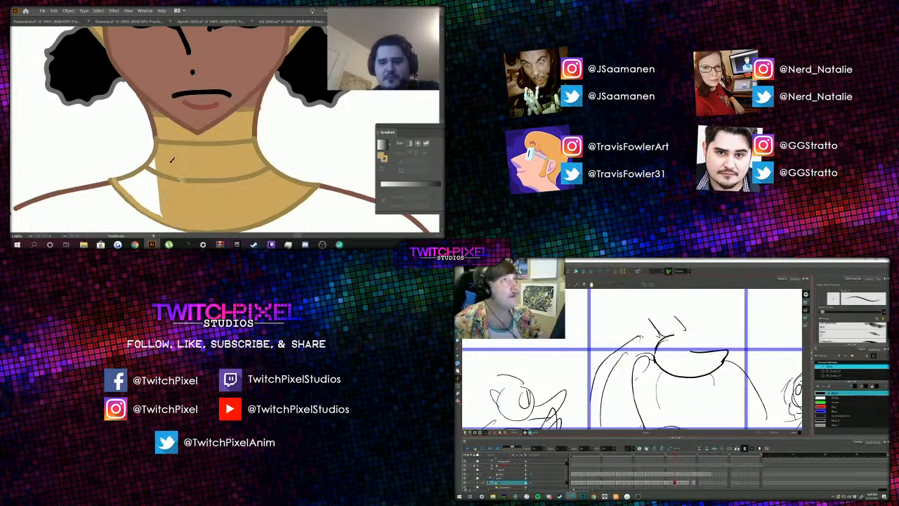
{"action": "left_click_drag", "start_coordinate": [159, 152], "coordinate": [117, 181]}
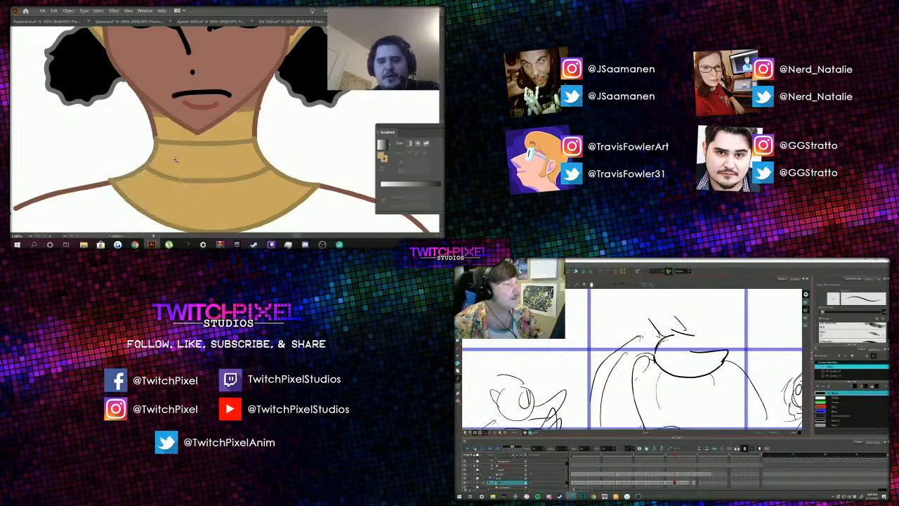
{"action": "left_click", "coordinate": [185, 153], "text": "alt"}
{"action": "left_click", "coordinate": [188, 131], "text": "alt"}
{"action": "left_click", "coordinate": [188, 131], "text": "alt"}
{"action": "left_click", "coordinate": [190, 130], "text": "alt"}
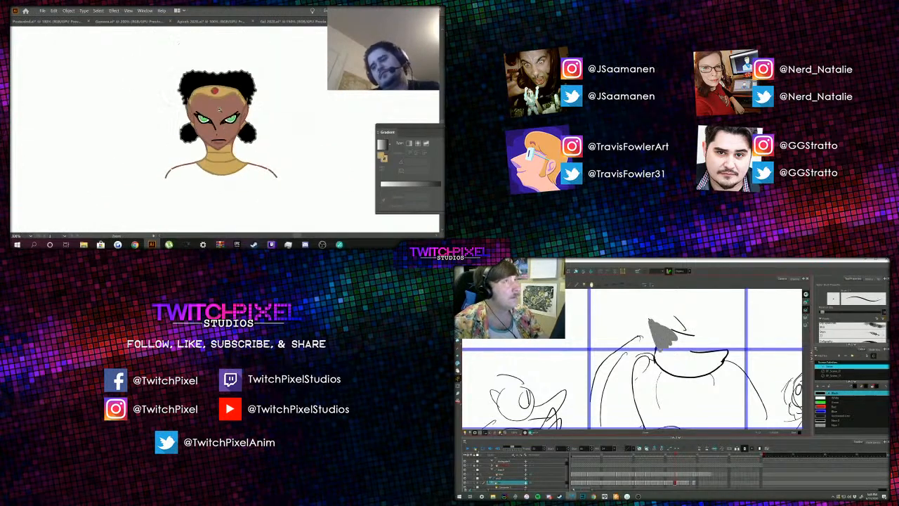
{"action": "left_click", "coordinate": [221, 123], "text": "alt"}
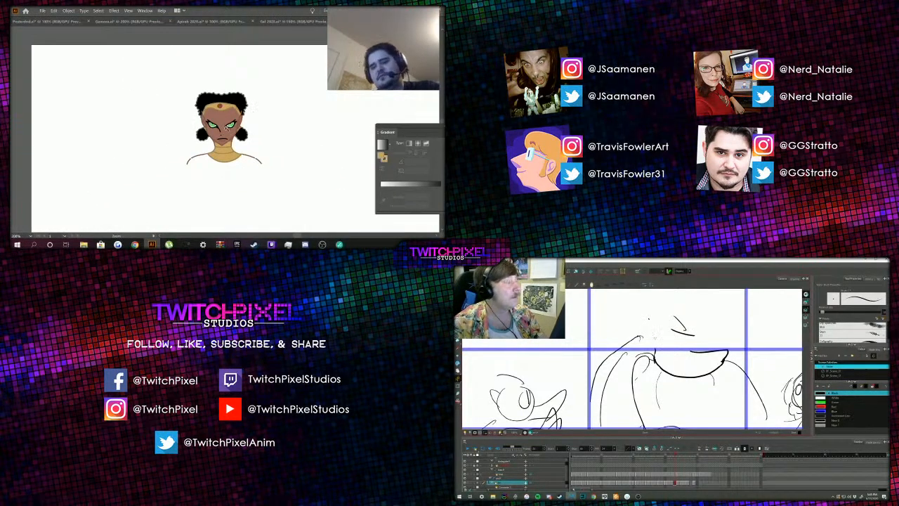
{"action": "left_click", "coordinate": [229, 126]}
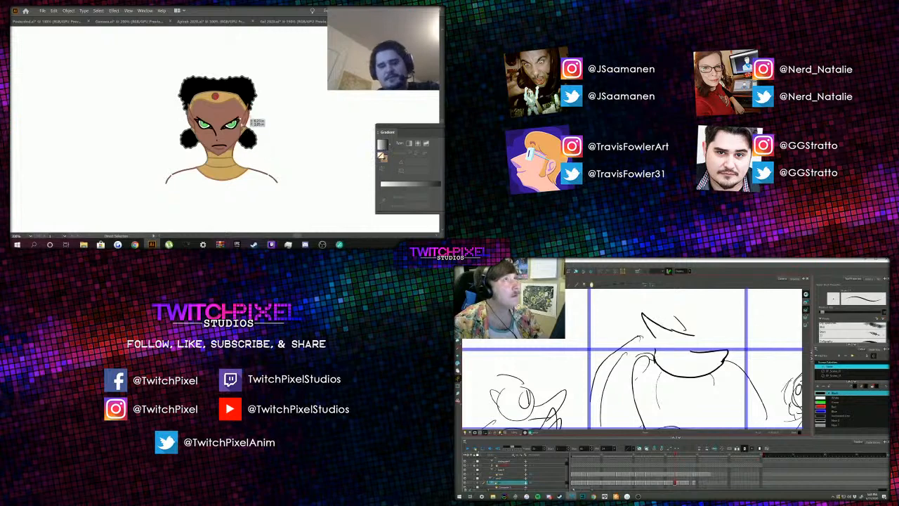
{"action": "key", "text": "b"}
{"action": "left_click_drag", "start_coordinate": [271, 176], "coordinate": [279, 160]}
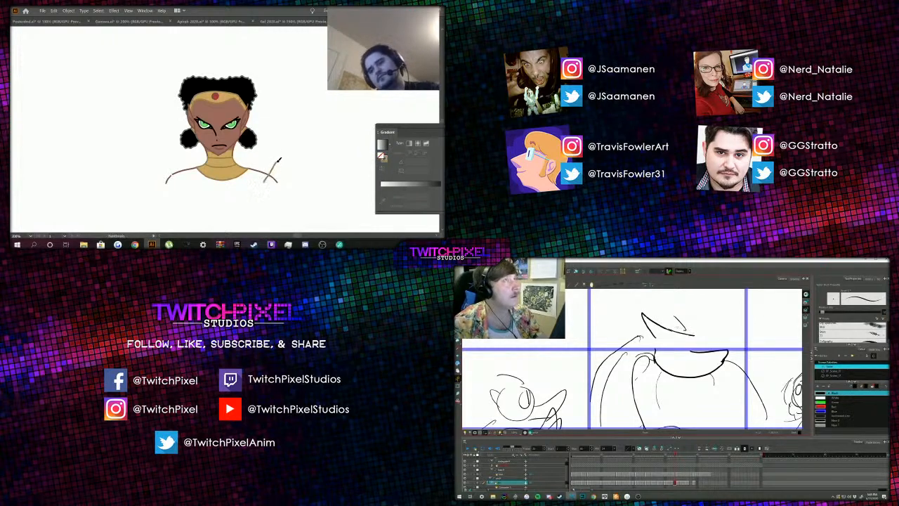
{"action": "scroll", "coordinate": [232, 127], "scroll_direction": "down", "scroll_amount": 2}
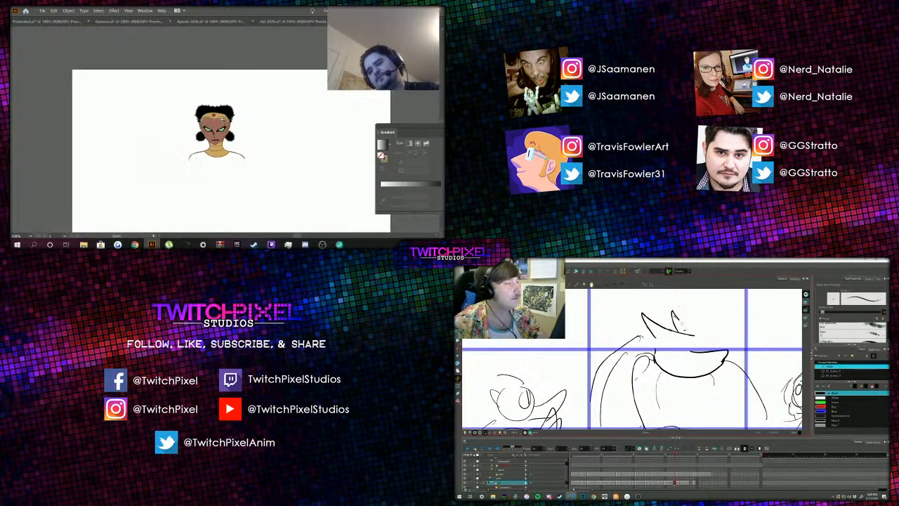
Step: Delete the right and left shoulder lines beside the gold collar
{"action": "scroll", "coordinate": [219, 119], "scroll_direction": "up", "scroll_amount": 3}
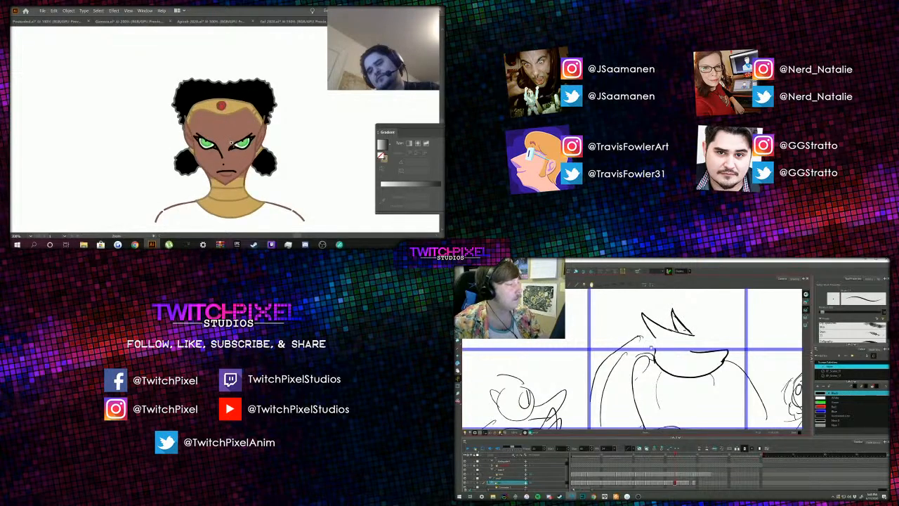
{"action": "key", "text": "a"}
{"action": "left_click", "coordinate": [288, 210]}
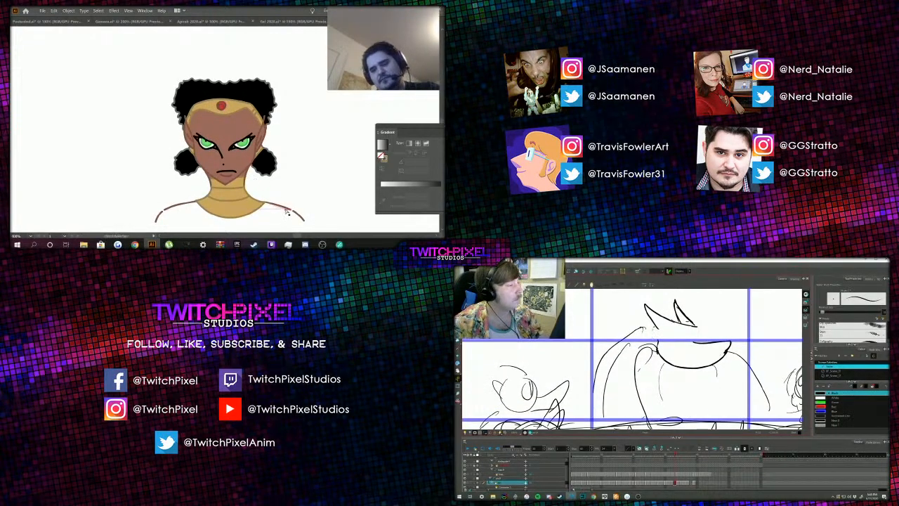
{"action": "key", "text": "Delete"}
{"action": "key", "text": "Delete"}
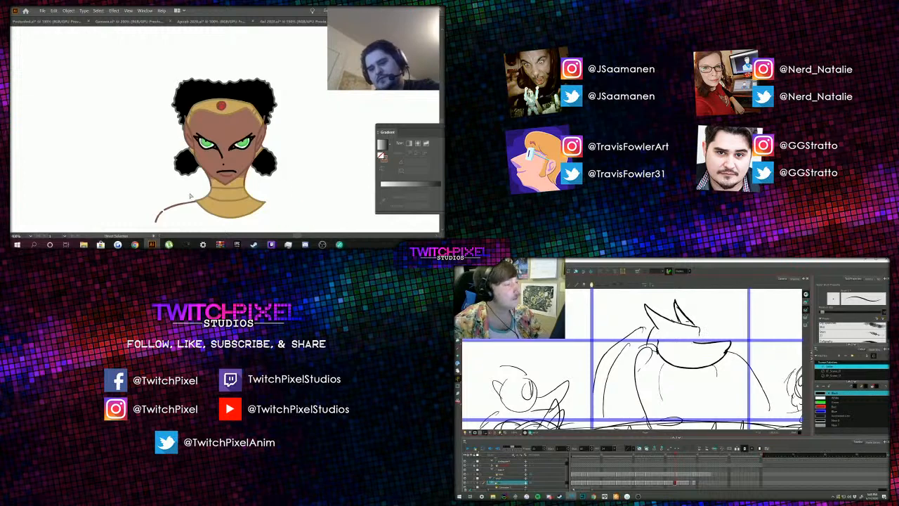
{"action": "left_click", "coordinate": [163, 210]}
{"action": "key", "text": "Delete"}
{"action": "key", "text": "Delete"}
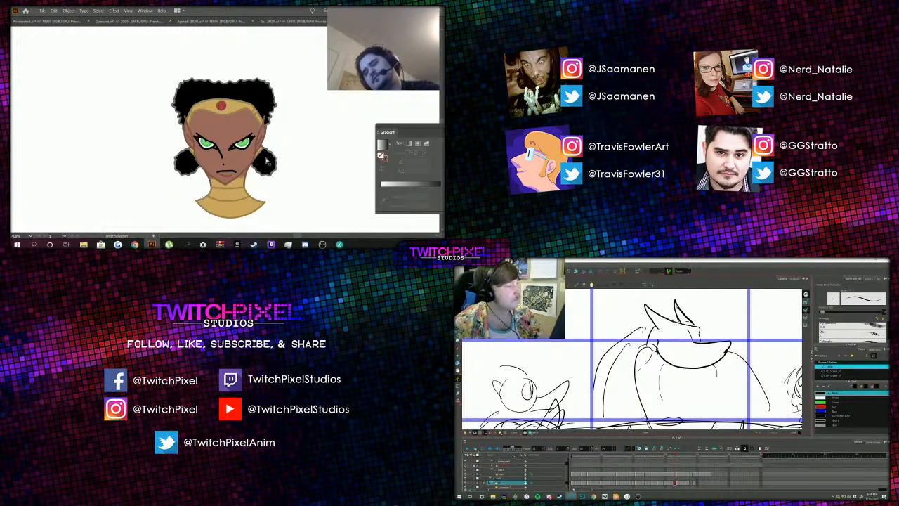
{"action": "scroll", "coordinate": [253, 163], "scroll_direction": "down", "scroll_amount": 1}
{"action": "scroll", "coordinate": [216, 113], "scroll_direction": "down", "scroll_amount": 1}
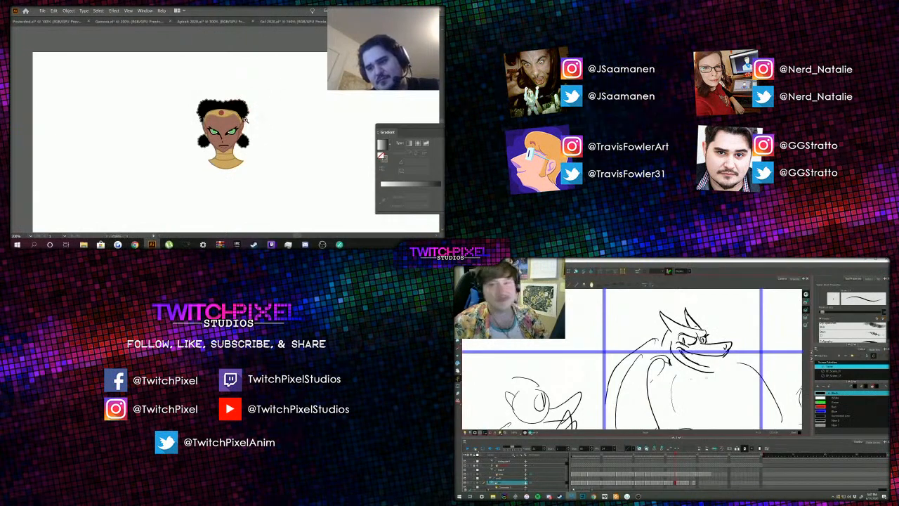
{"action": "key", "text": "ctrl+minus"}
{"action": "scroll", "coordinate": [209, 130], "scroll_direction": "up", "scroll_amount": 4}
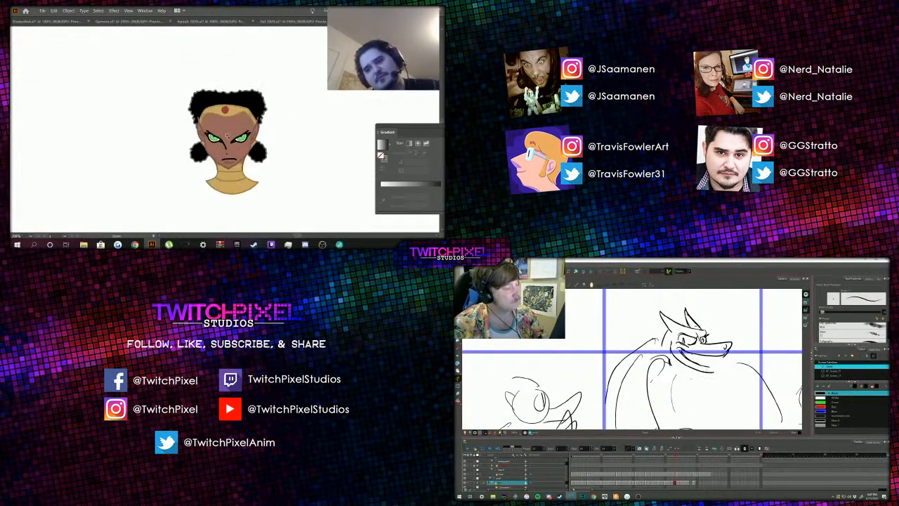